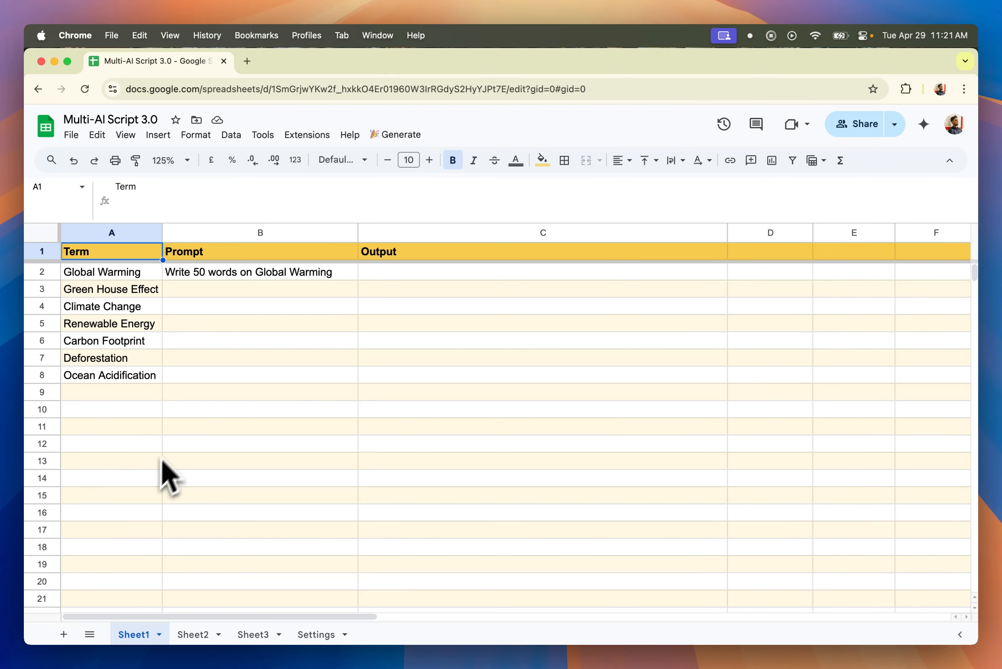
Look through the term, prompt and wedding invitation data sheets and the global AI settings, ending back on Sheet1.
{"action": "left_click", "coordinate": [200, 633]}
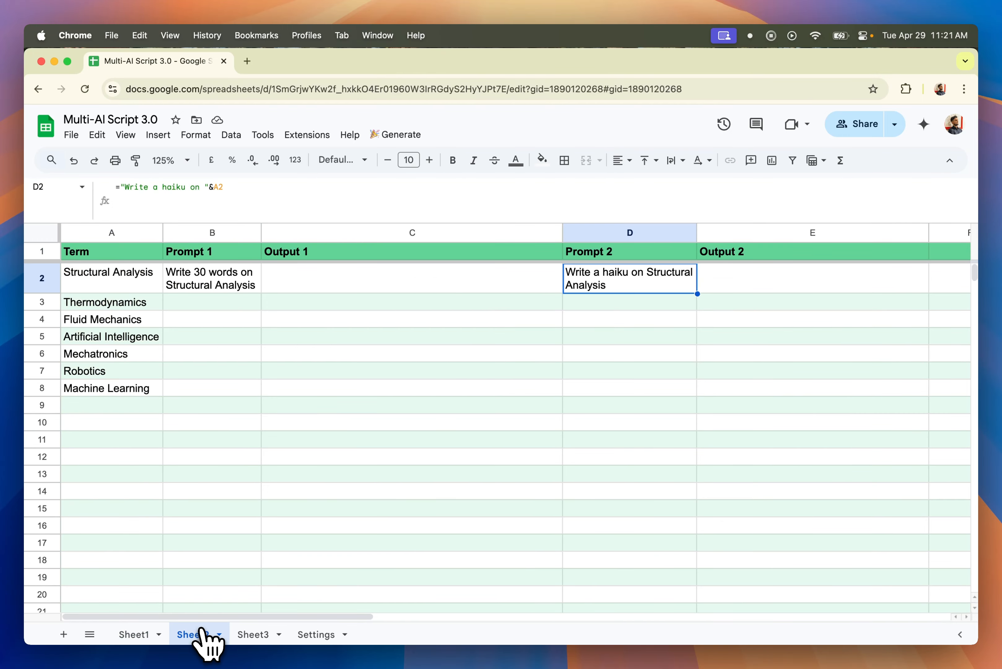
{"action": "left_click", "coordinate": [137, 636]}
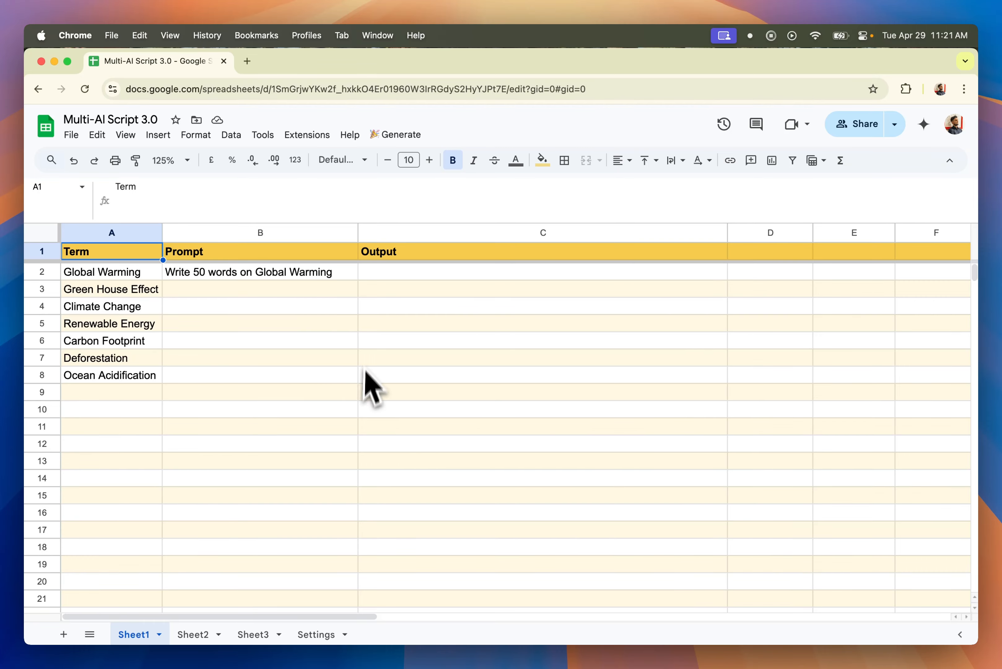
{"action": "left_click", "coordinate": [193, 633]}
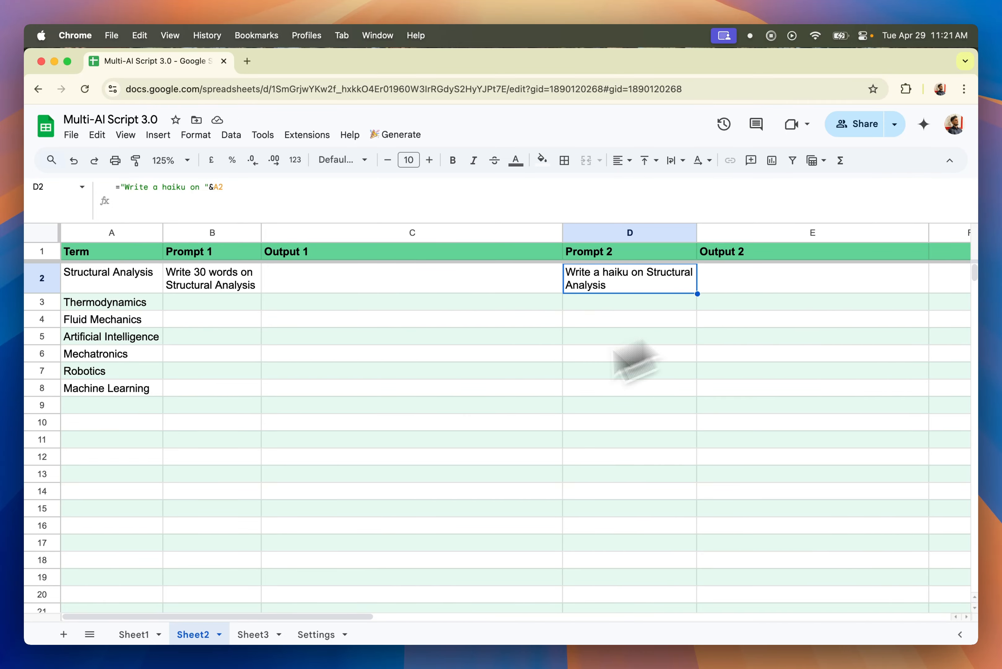
{"action": "left_click", "coordinate": [252, 635]}
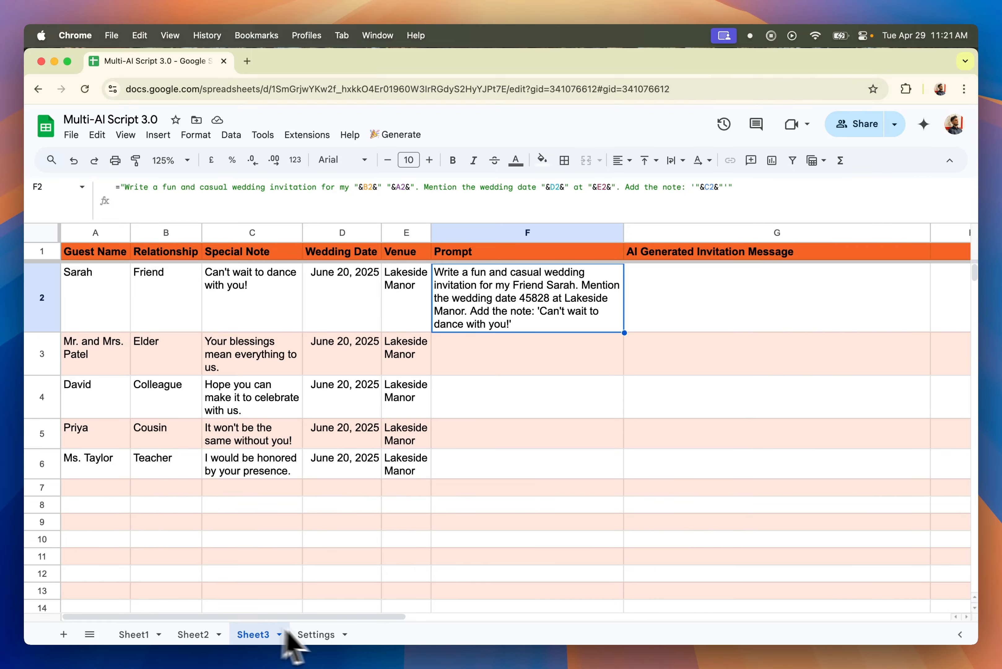
{"action": "left_click", "coordinate": [317, 634]}
{"action": "scroll", "coordinate": [366, 431], "scroll_direction": "down", "scroll_amount": 8}
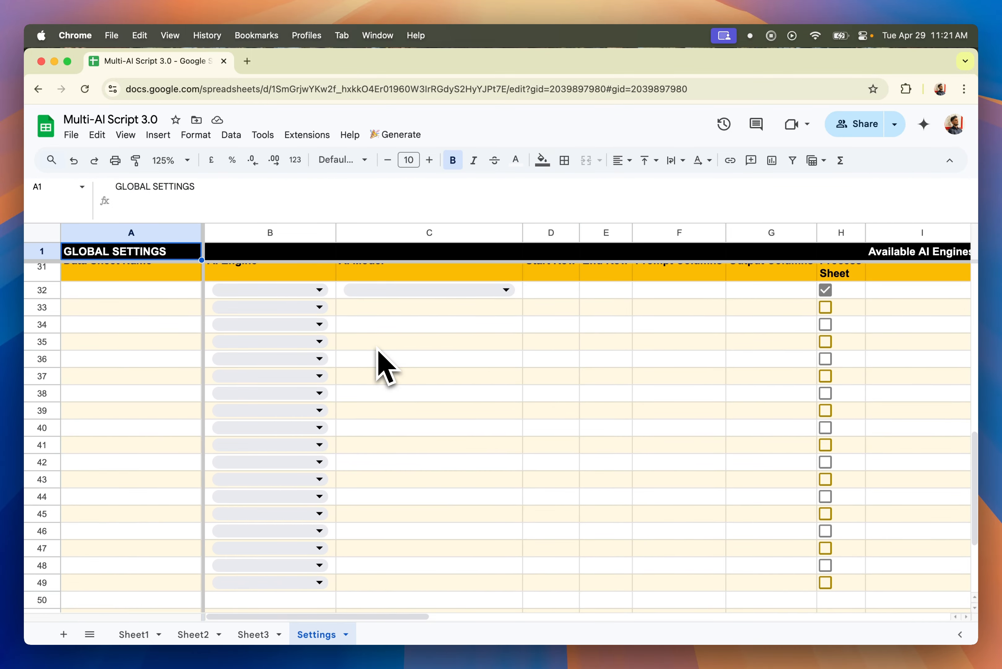
{"action": "scroll", "coordinate": [378, 350], "scroll_direction": "up", "scroll_amount": 4}
{"action": "scroll", "coordinate": [206, 478], "scroll_direction": "up", "scroll_amount": 4}
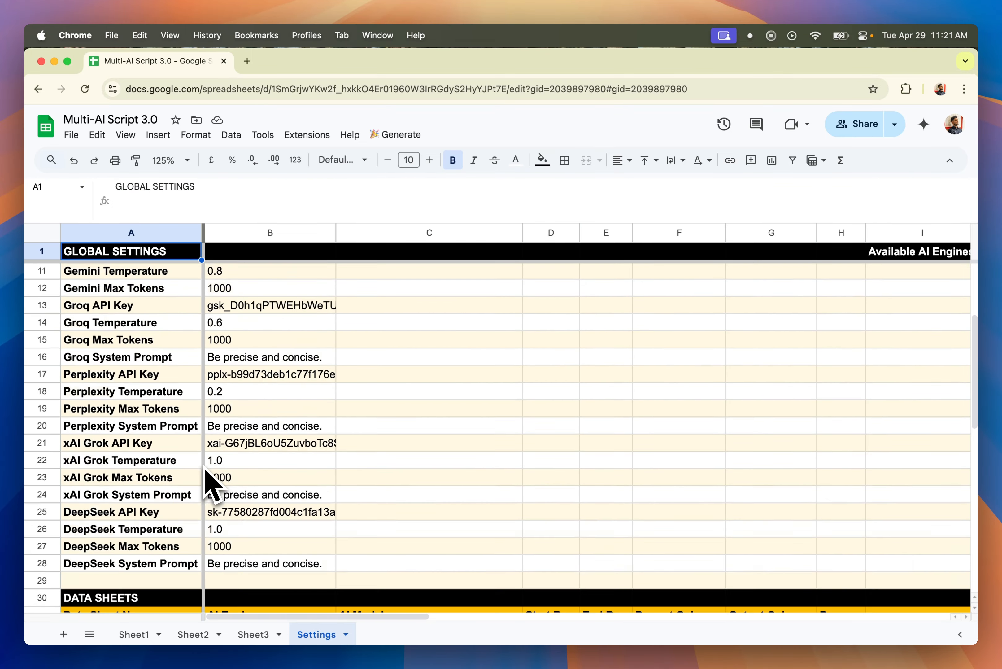
{"action": "scroll", "coordinate": [210, 482], "scroll_direction": "up", "scroll_amount": 3}
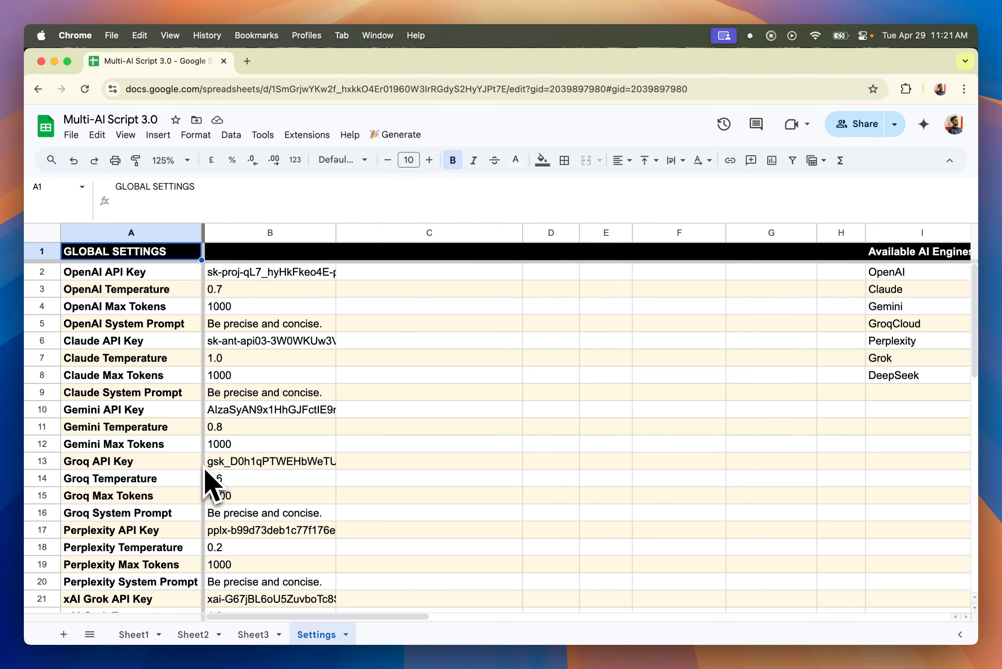
{"action": "left_click", "coordinate": [137, 634]}
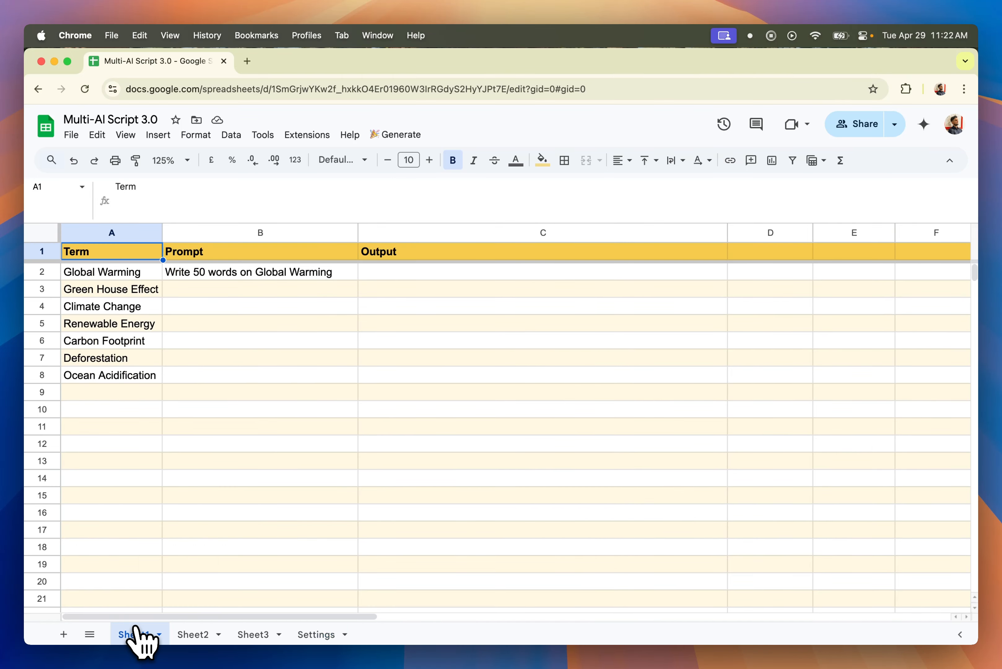
View the spreadsheet's Apps Script code, return to Sheet1 and check the custom Generate command for processing sheets.
{"action": "left_click", "coordinate": [317, 135]}
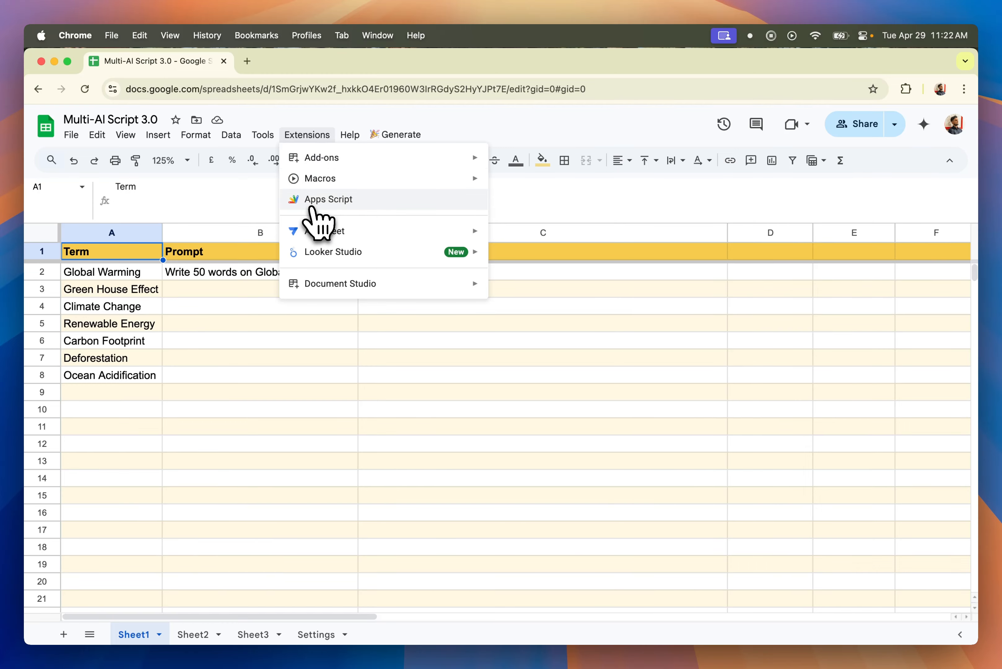
{"action": "left_click", "coordinate": [317, 222]}
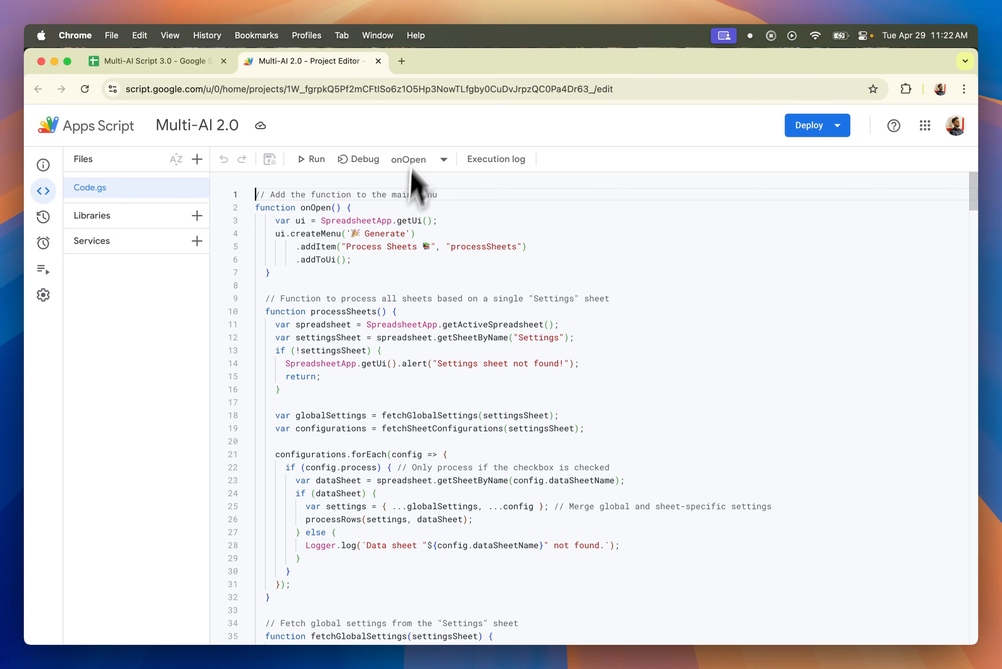
{"action": "key", "text": "super+w"}
{"action": "left_click", "coordinate": [398, 135]}
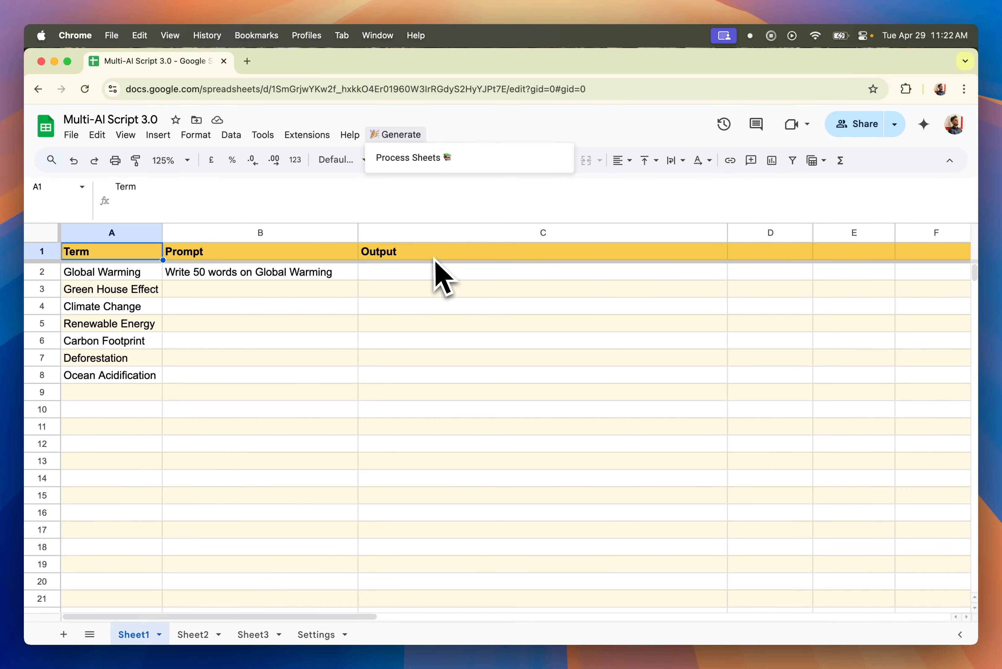
{"action": "left_click", "coordinate": [343, 320]}
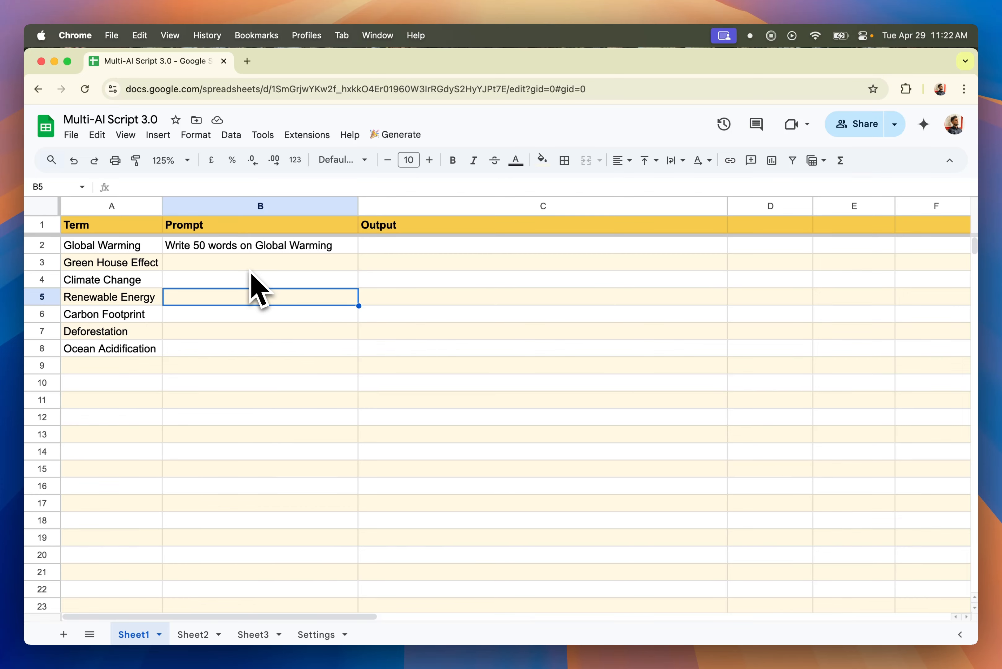
Copy the prompt formula ="Write 50 words on "&A2 from B2 down through B8 in Sheet1.
{"action": "left_click", "coordinate": [143, 250]}
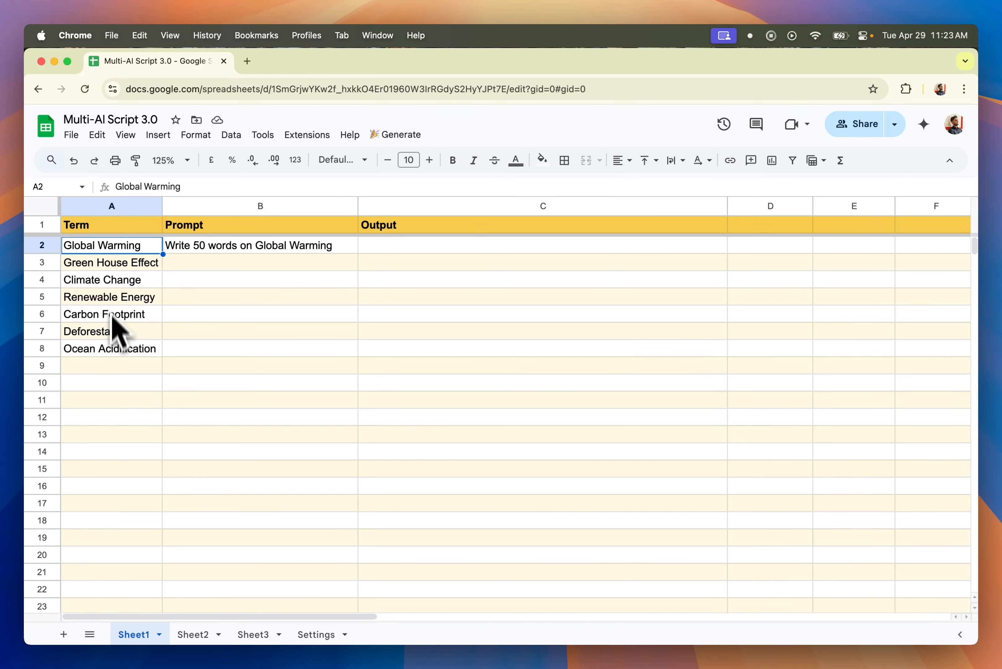
{"action": "left_click", "coordinate": [228, 249]}
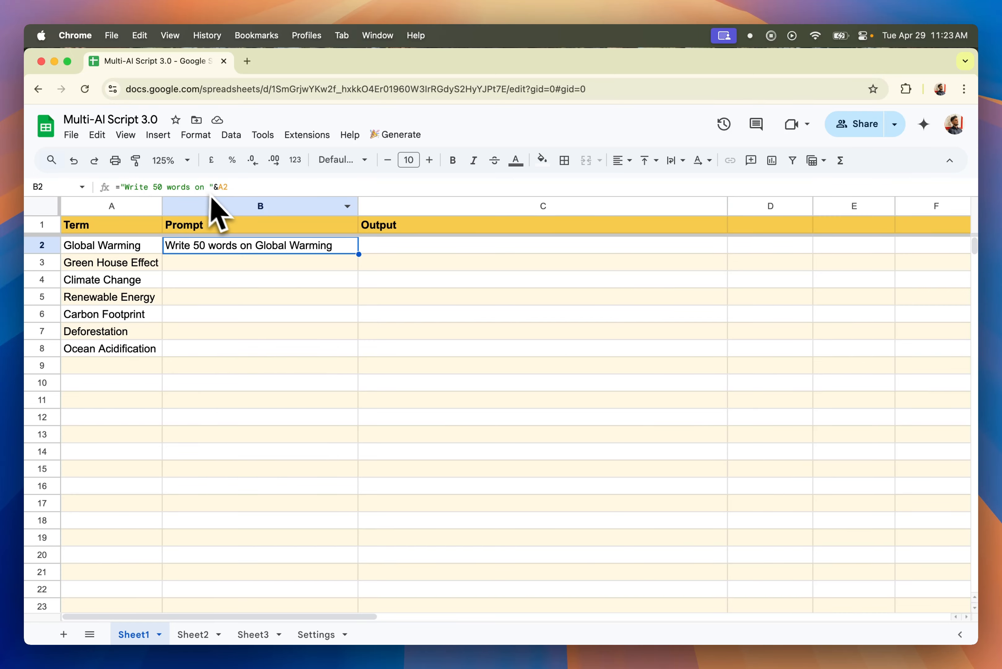
{"action": "mouse_move", "coordinate": [218, 197]}
{"action": "left_mouse_down"}
{"action": "mouse_move", "coordinate": [215, 227]}
{"action": "mouse_move", "coordinate": [216, 215]}
{"action": "left_mouse_up"}
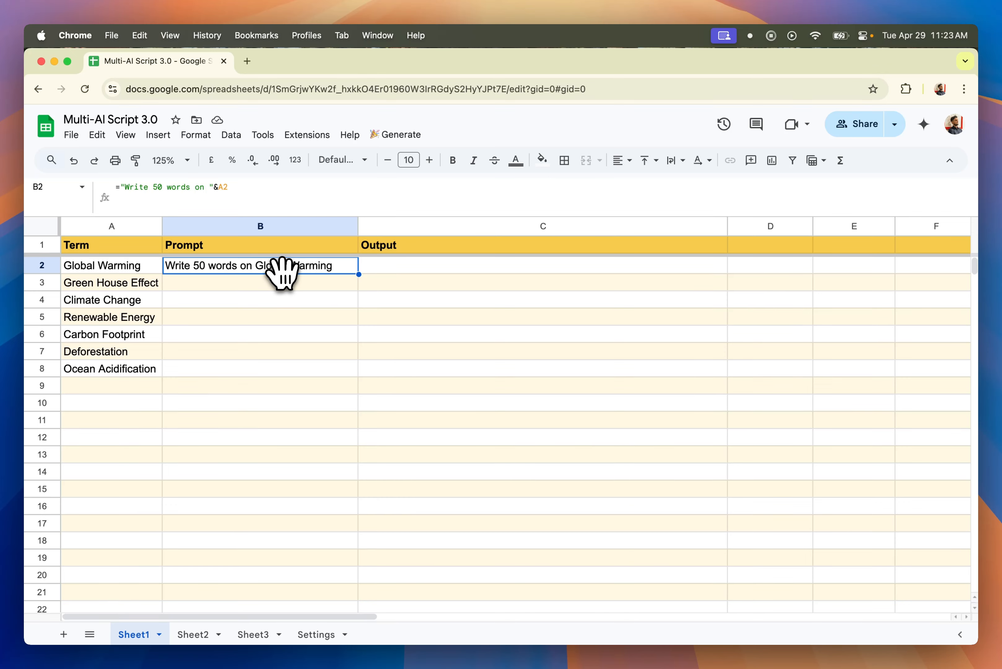
{"action": "left_click_drag", "start_coordinate": [358, 274], "coordinate": [355, 368]}
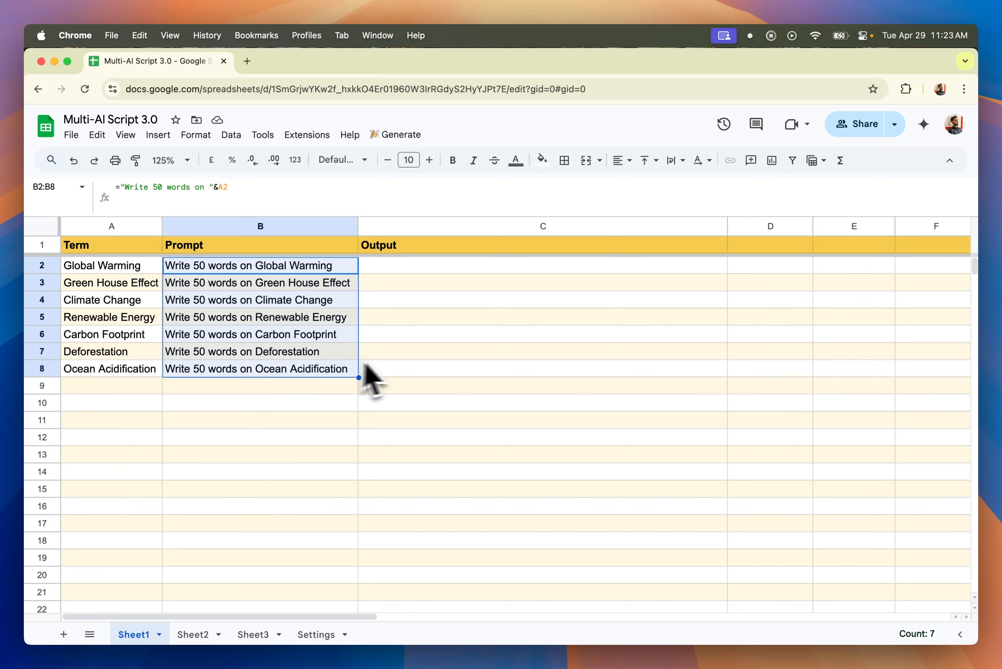
{"action": "mouse_move", "coordinate": [394, 355]}
{"action": "left_mouse_down"}
{"action": "mouse_move", "coordinate": [390, 267]}
{"action": "mouse_move", "coordinate": [390, 373]}
{"action": "left_mouse_up"}
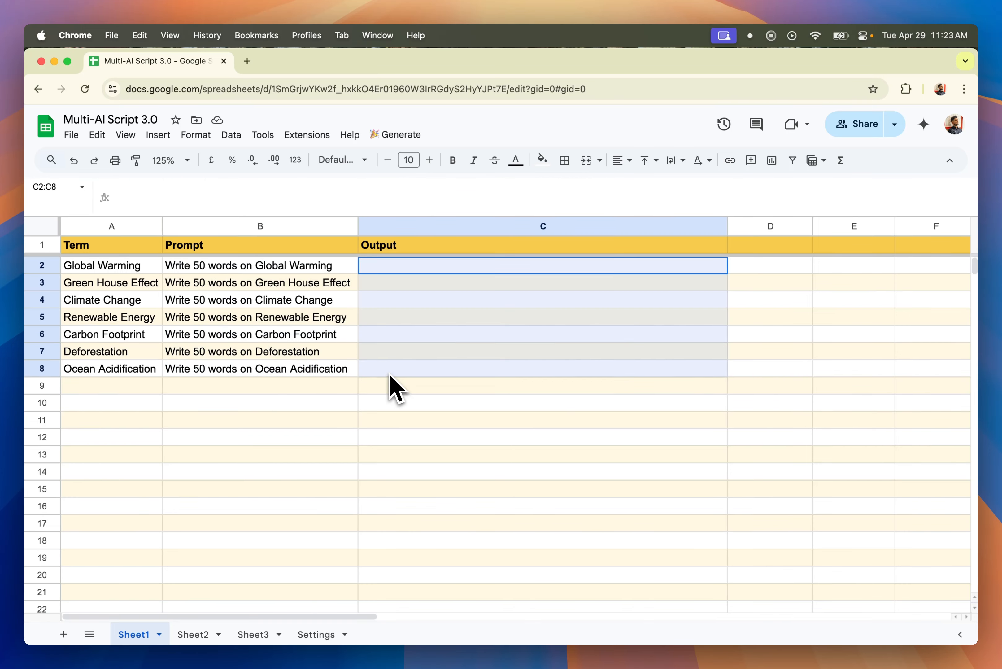
{"action": "left_click", "coordinate": [390, 373]}
{"action": "left_click", "coordinate": [289, 272]}
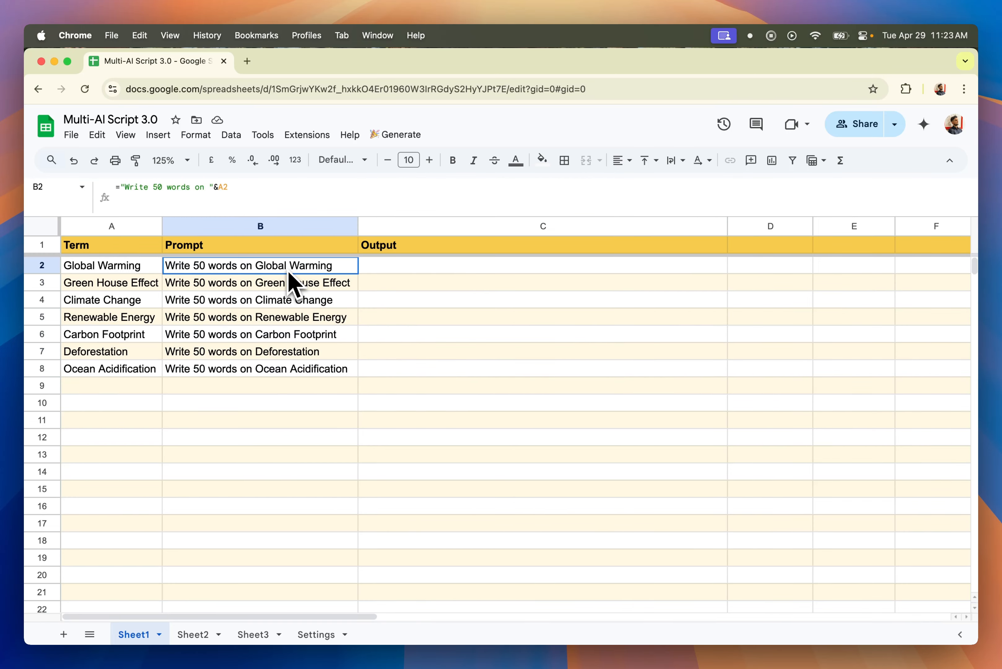
{"action": "left_click", "coordinate": [396, 272]}
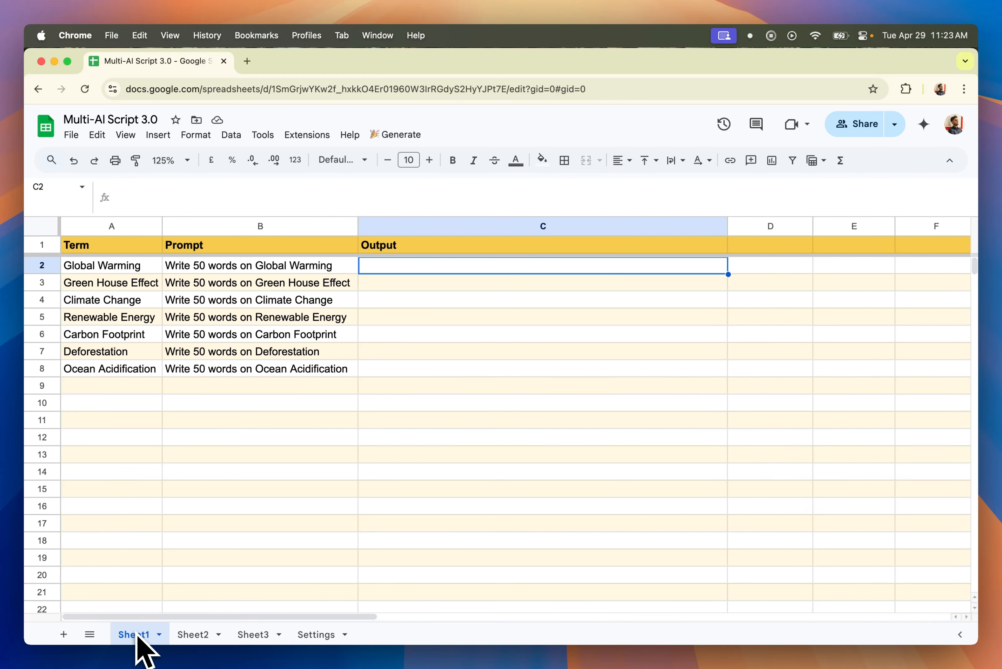
Examine the AI provider API key rows and the Data Sheets configuration table in the Settings sheet.
{"action": "left_click", "coordinate": [314, 638]}
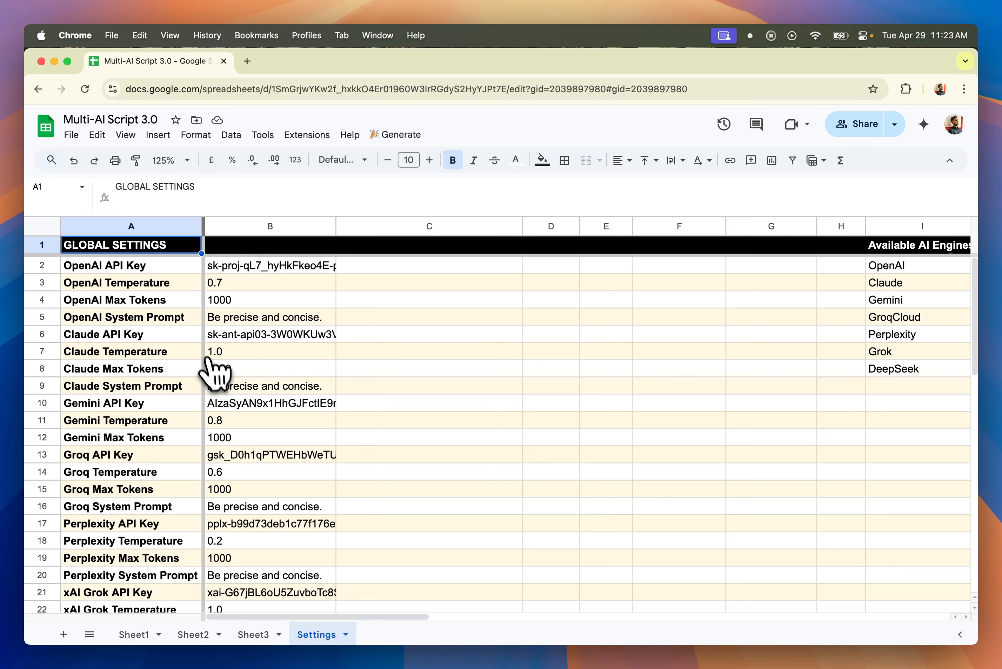
{"action": "key", "text": "Down"}
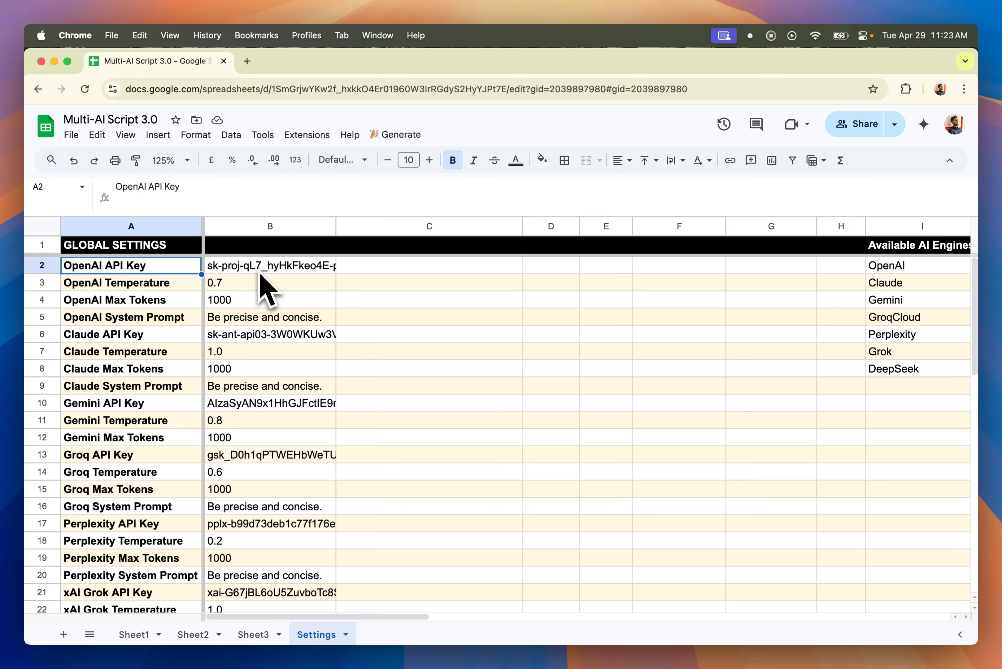
{"action": "left_click", "coordinate": [114, 339]}
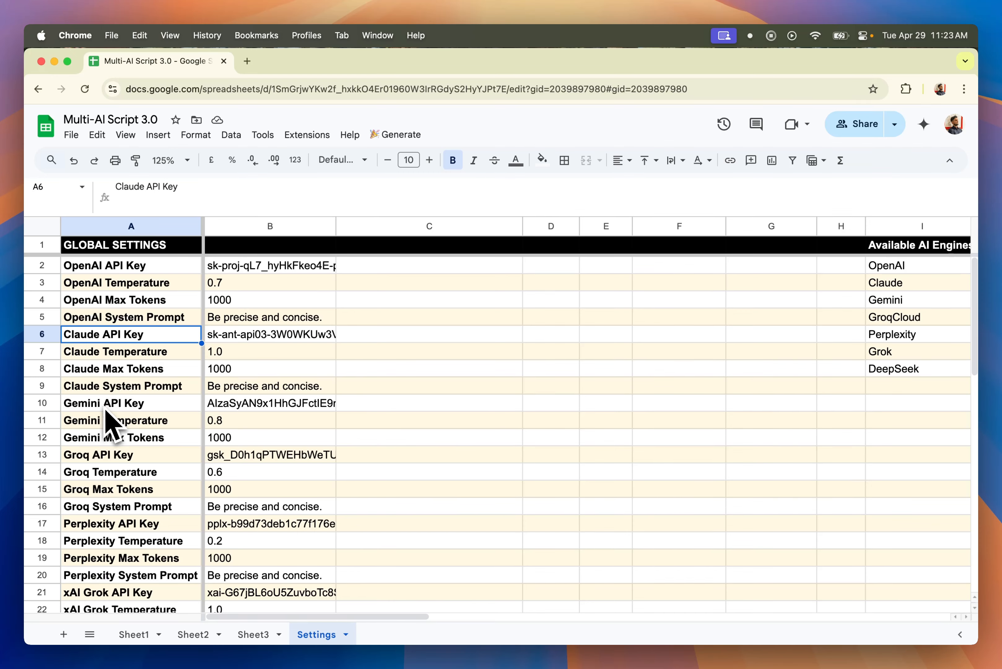
{"action": "left_click", "coordinate": [115, 407]}
{"action": "left_click", "coordinate": [121, 268]}
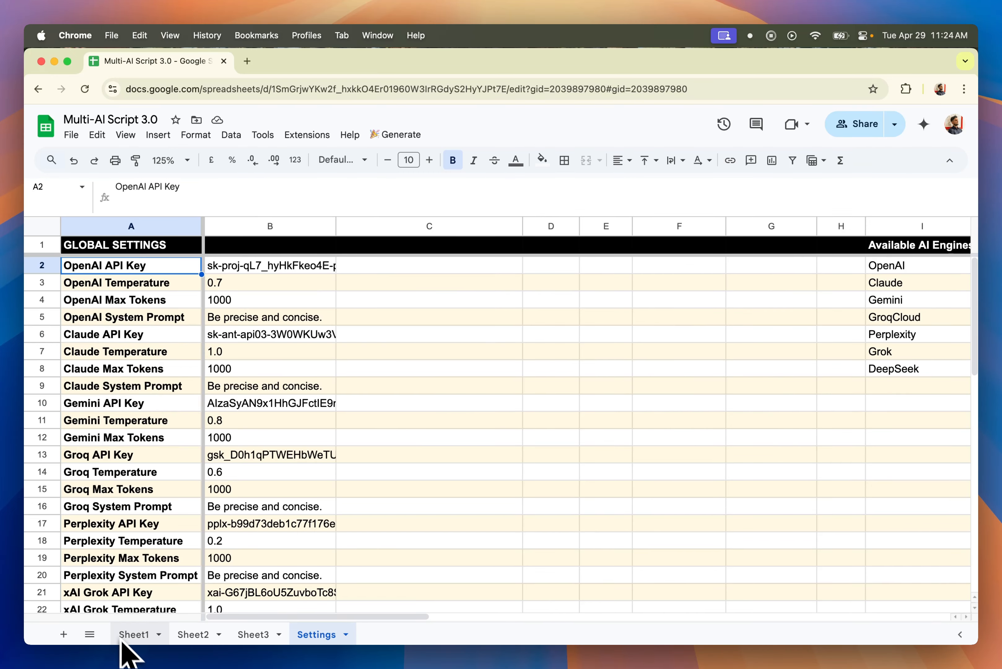
{"action": "scroll", "coordinate": [134, 368], "scroll_direction": "down", "scroll_amount": 10}
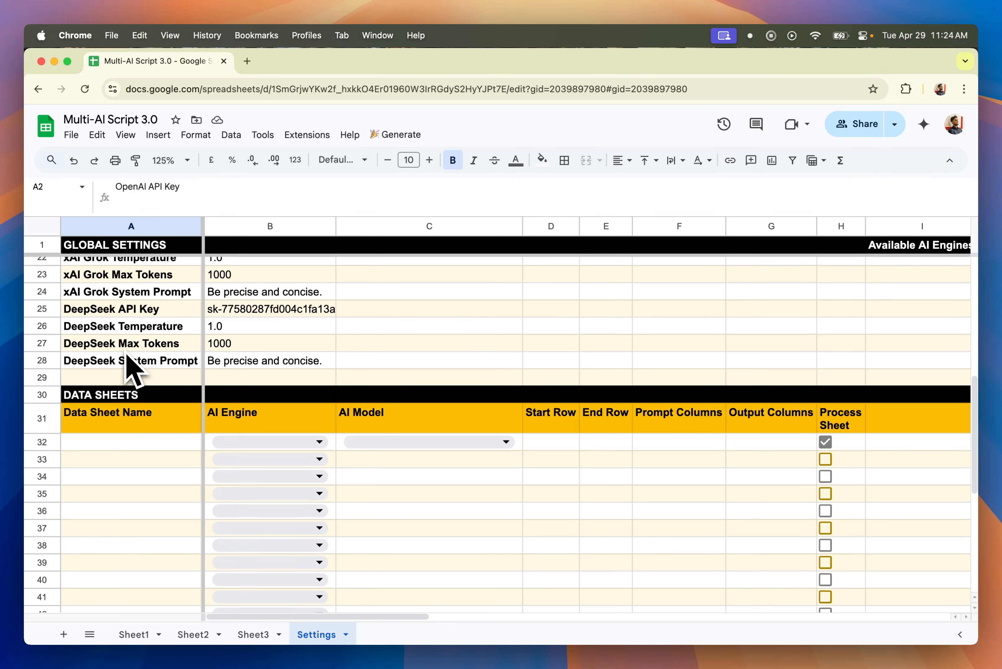
{"action": "left_click", "coordinate": [135, 446]}
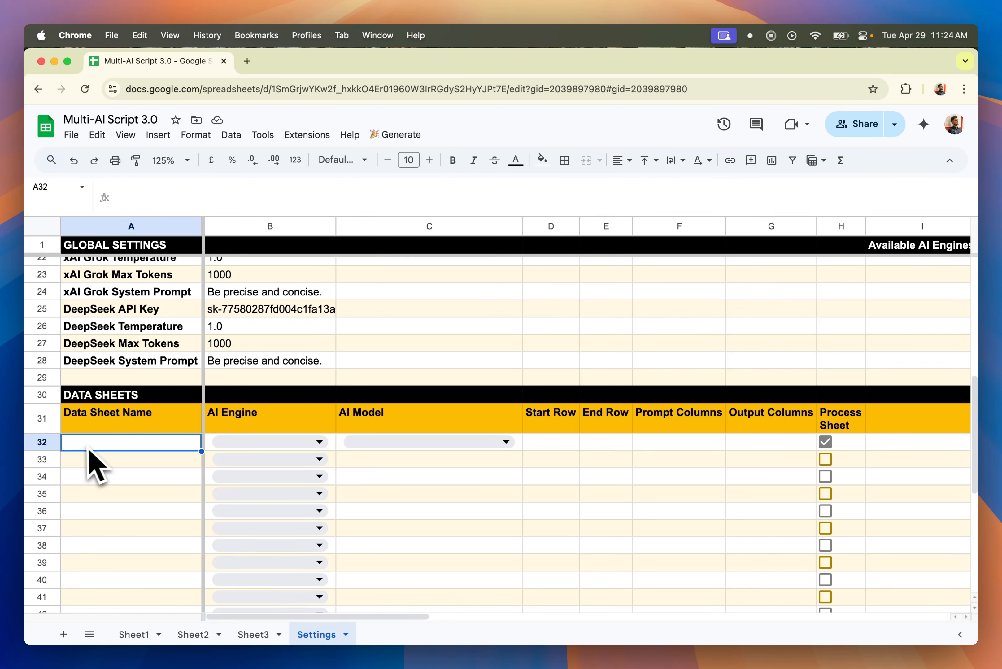
{"action": "left_click_drag", "start_coordinate": [86, 449], "coordinate": [92, 476]}
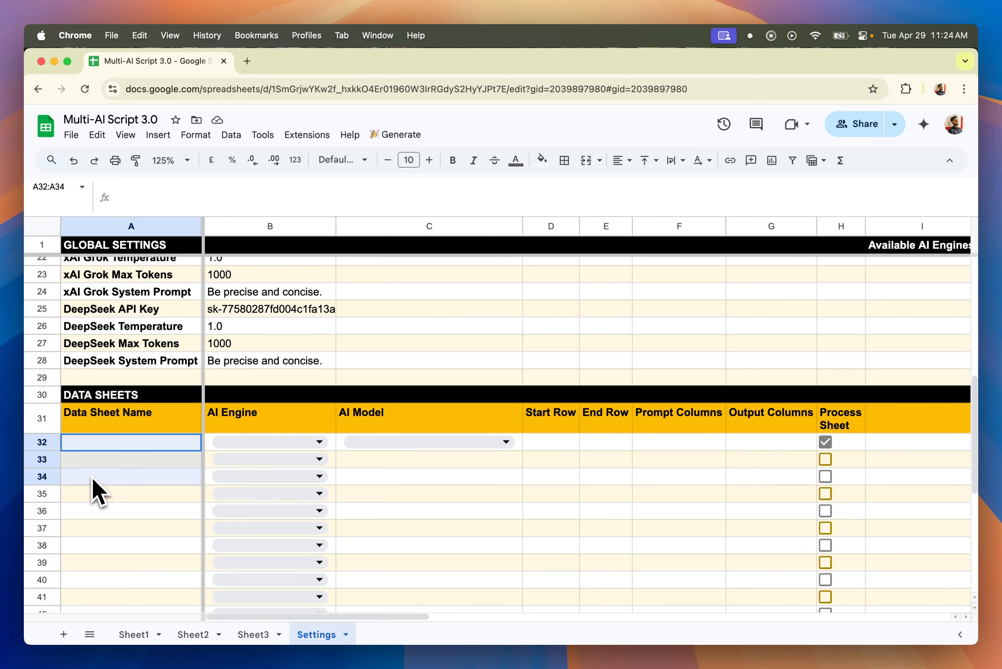
{"action": "left_click", "coordinate": [86, 448]}
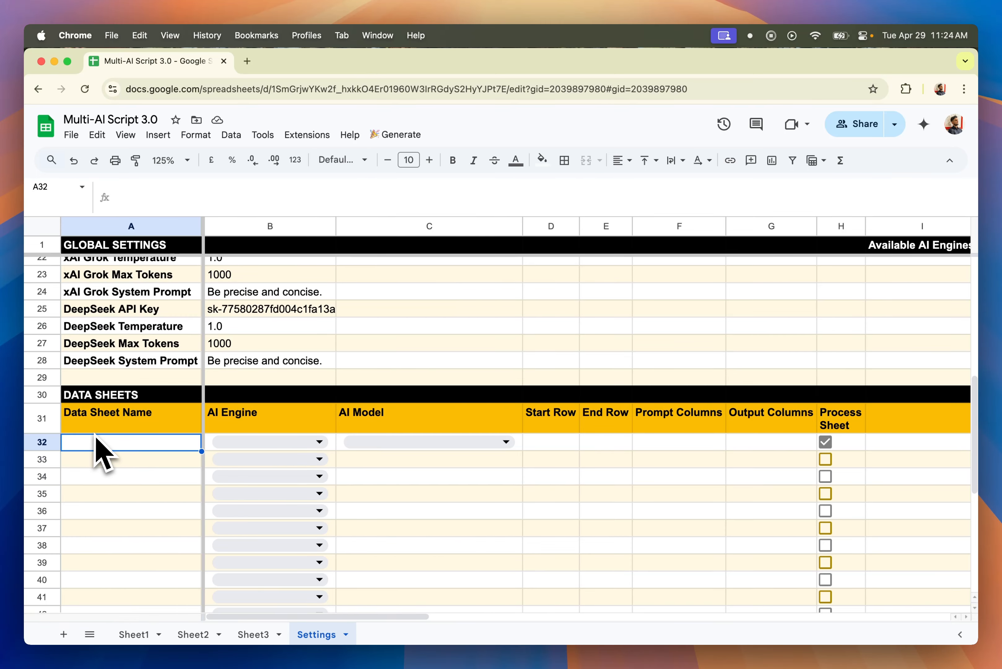
Examine the OpenAI API key, temperature and max tokens rows in the global settings.
{"action": "scroll", "coordinate": [97, 439], "scroll_direction": "up", "scroll_amount": 10}
{"action": "left_click", "coordinate": [122, 265]}
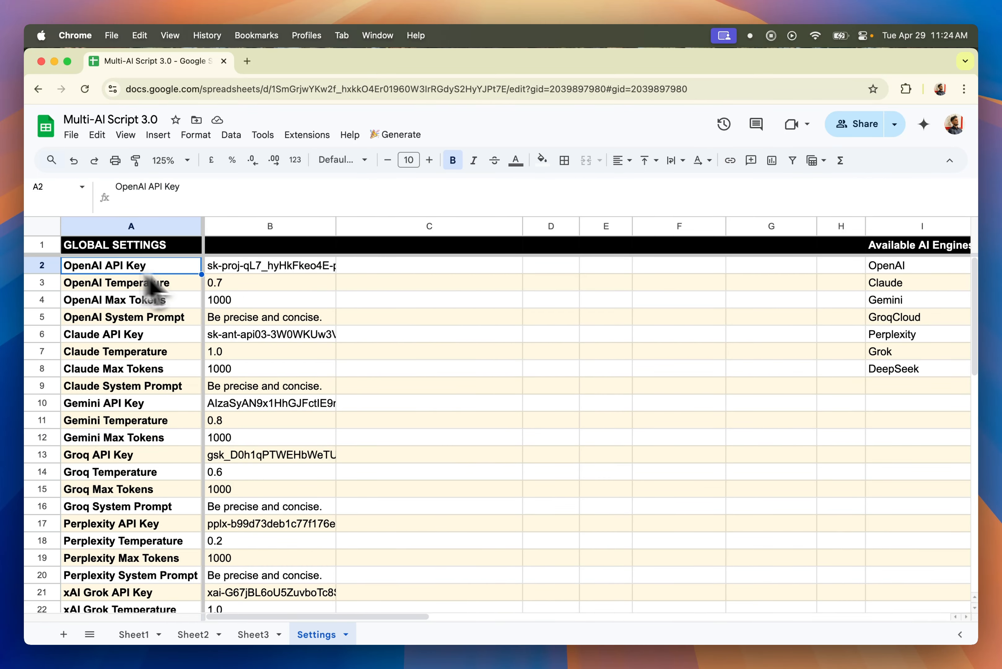
{"action": "left_click", "coordinate": [239, 285]}
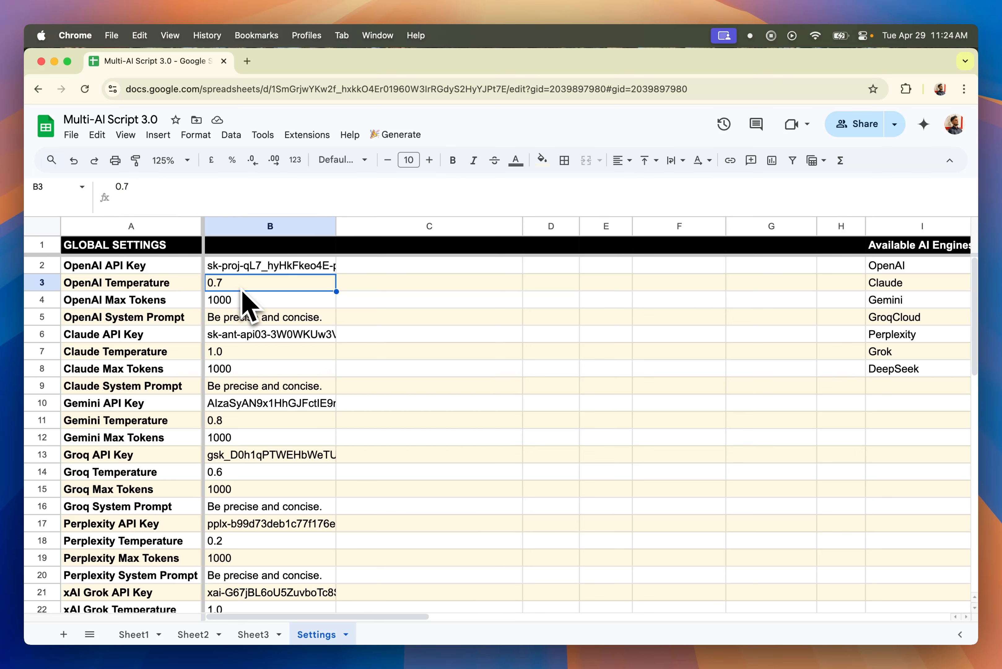
{"action": "left_click", "coordinate": [169, 287]}
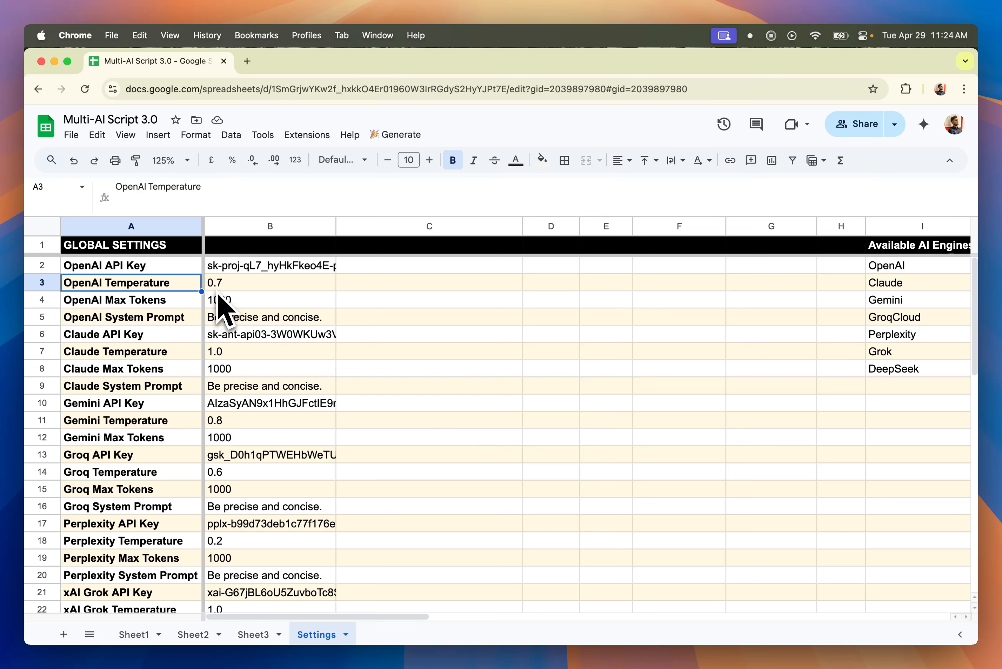
{"action": "left_click", "coordinate": [159, 302]}
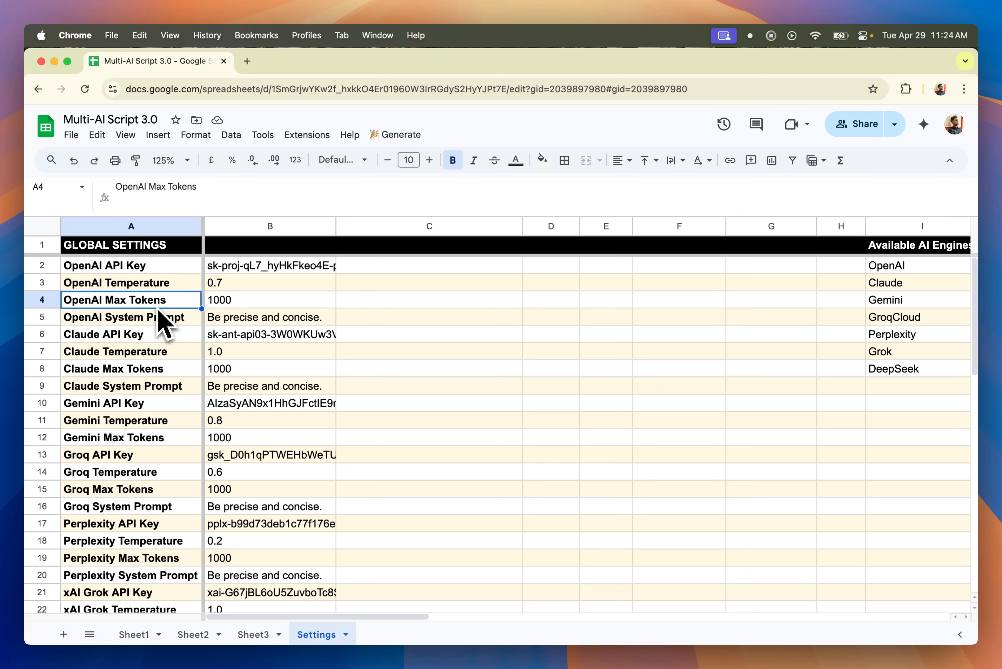
Re-enter 1000 as the OpenAI Max Tokens value and select the OpenAI System Prompt label.
{"action": "left_click", "coordinate": [242, 302]}
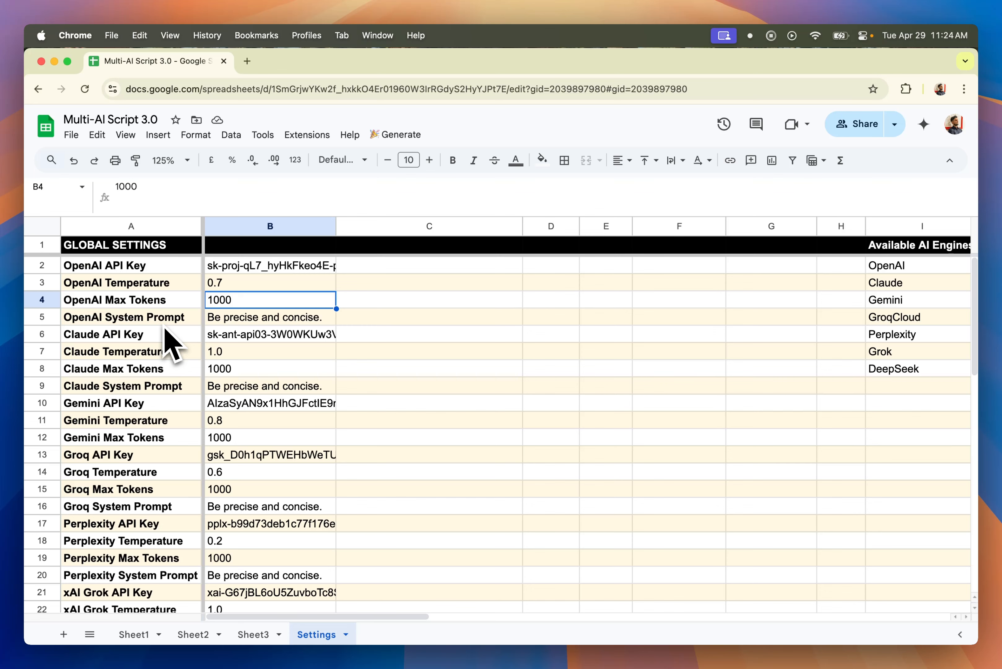
{"action": "type", "text": "4"}
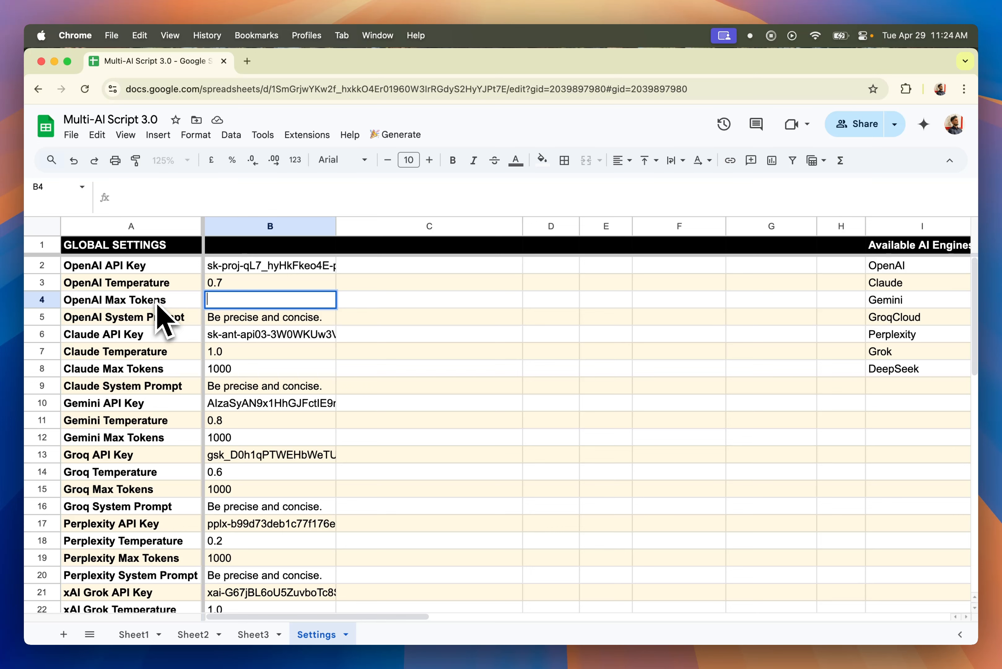
{"action": "key", "text": "Return"}
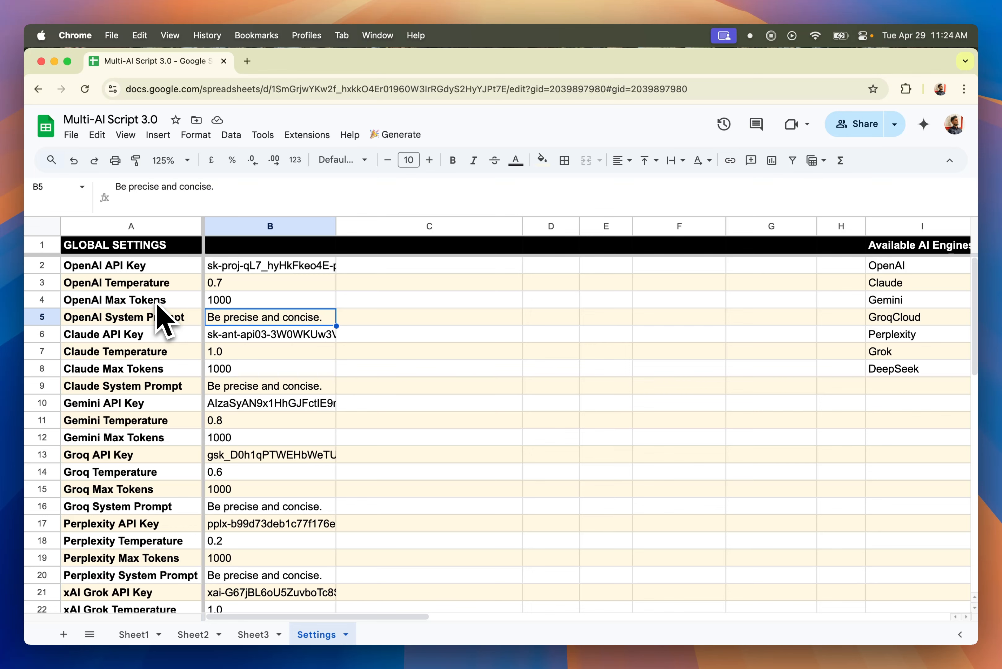
{"action": "left_click", "coordinate": [132, 319]}
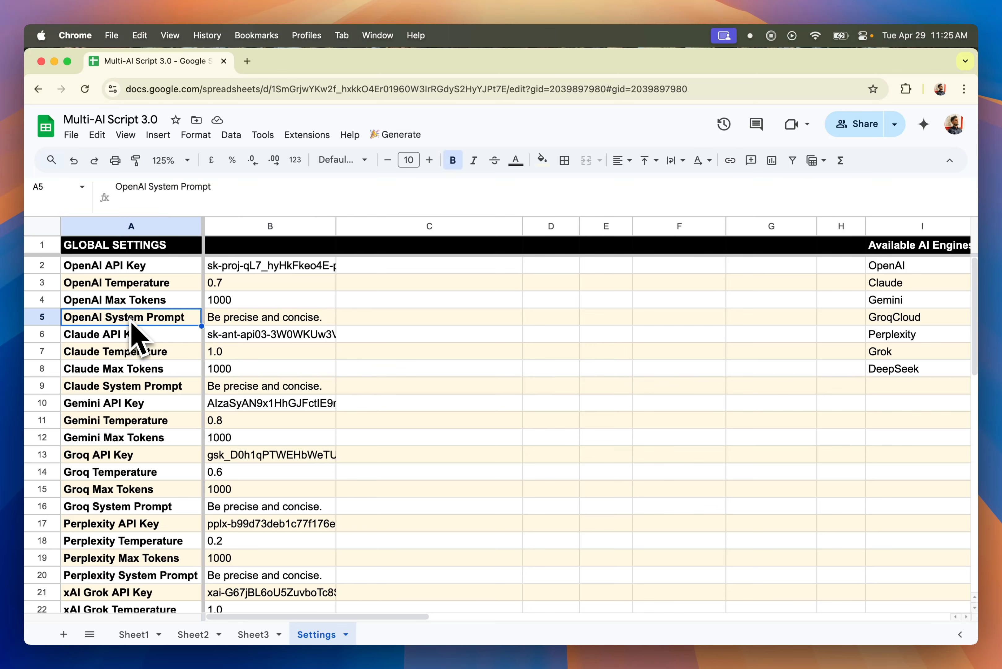
Enter Sheet1 as the first data sheet name in the Data Sheets table and set its AI engine to OpenAI.
{"action": "left_click", "coordinate": [268, 322]}
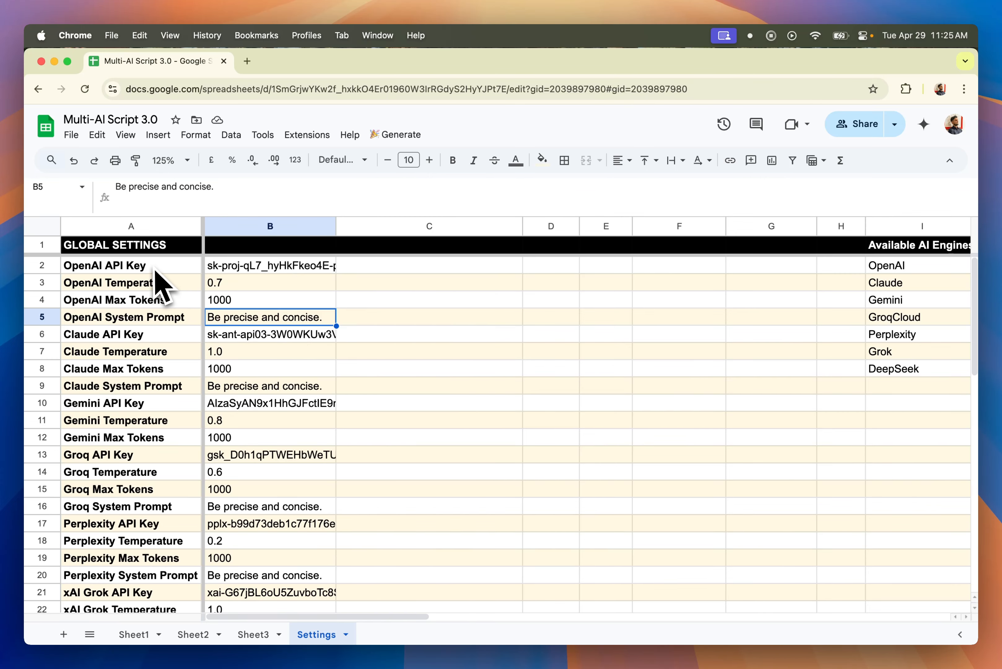
{"action": "scroll", "coordinate": [128, 468], "scroll_direction": "down", "scroll_amount": 5}
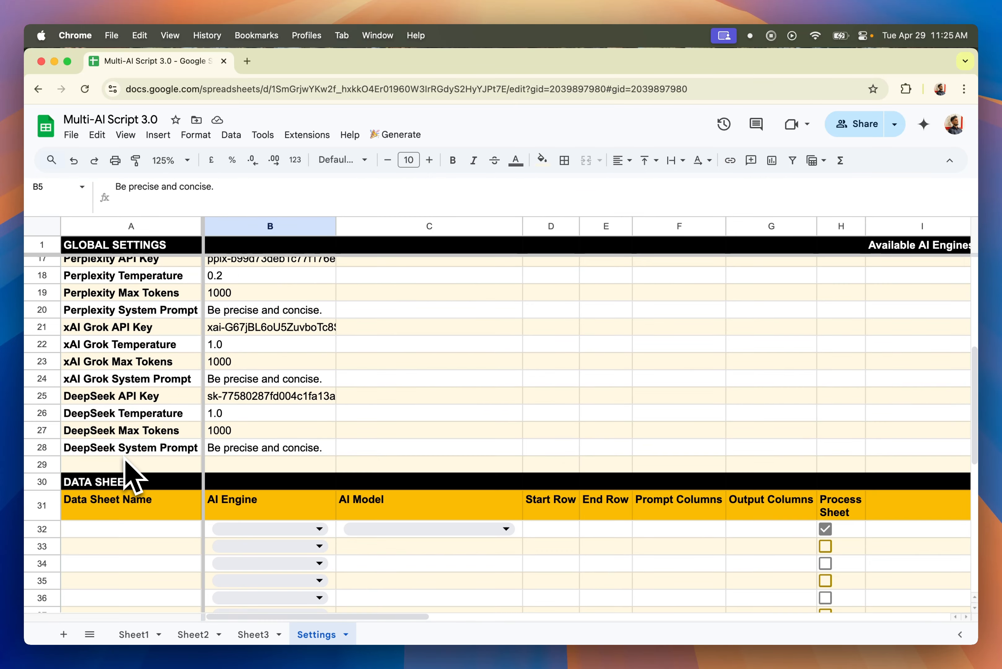
{"action": "scroll", "coordinate": [125, 460], "scroll_direction": "down", "scroll_amount": 3}
{"action": "left_click", "coordinate": [118, 424]}
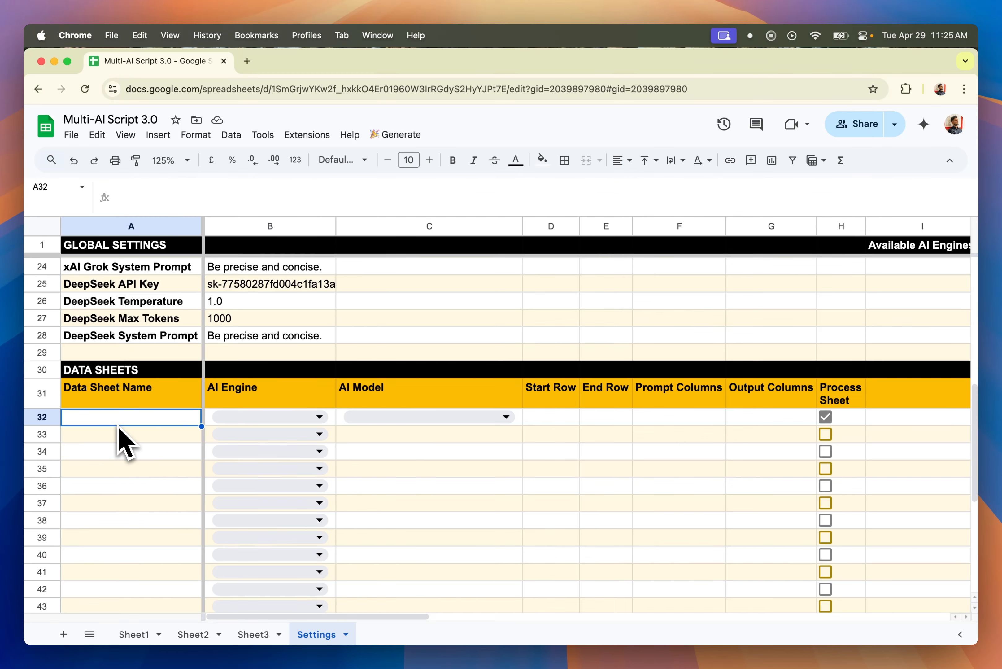
{"action": "left_click", "coordinate": [134, 633]}
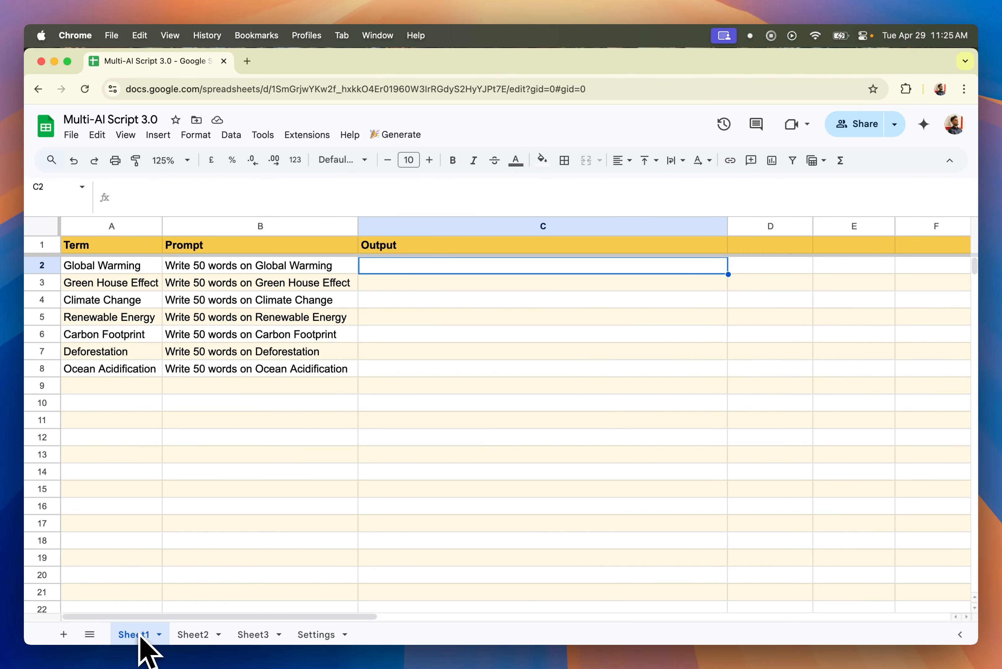
{"action": "left_click", "coordinate": [302, 636]}
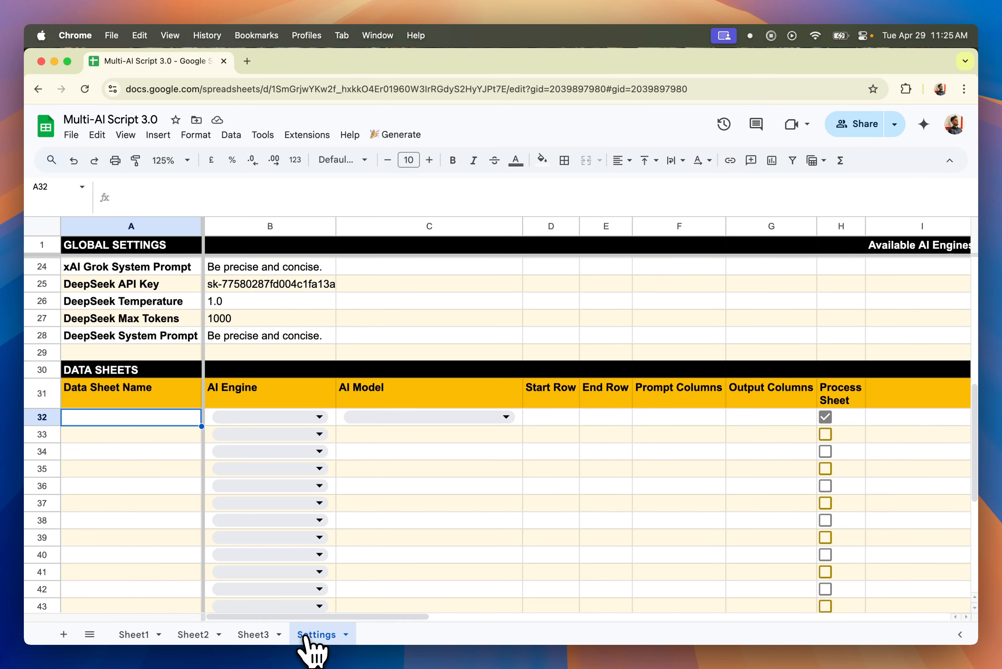
{"action": "type", "text": "Sheet1"}
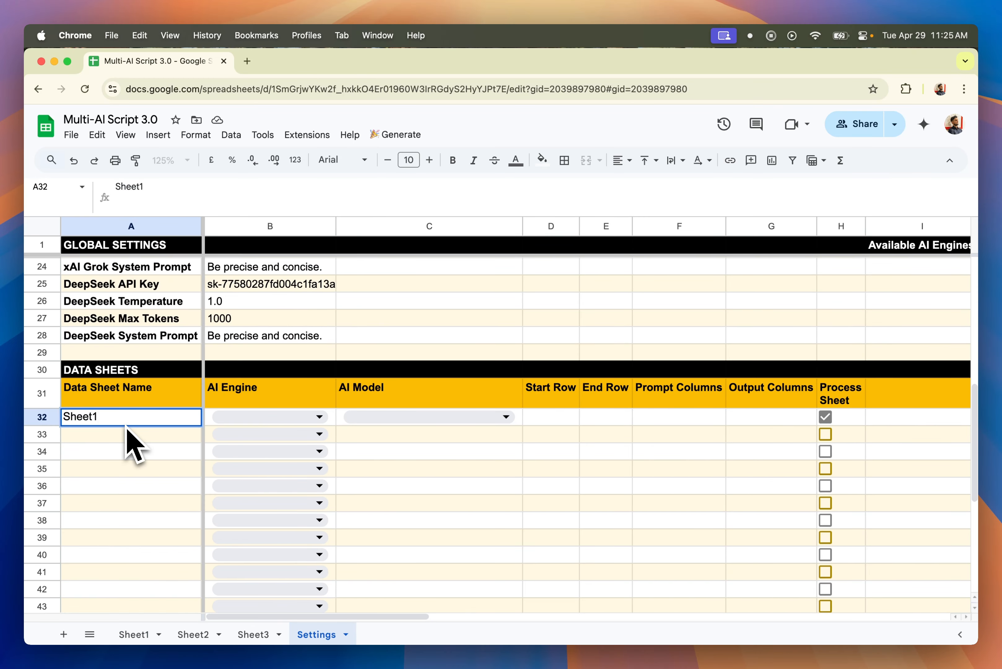
{"action": "key", "text": "Tab"}
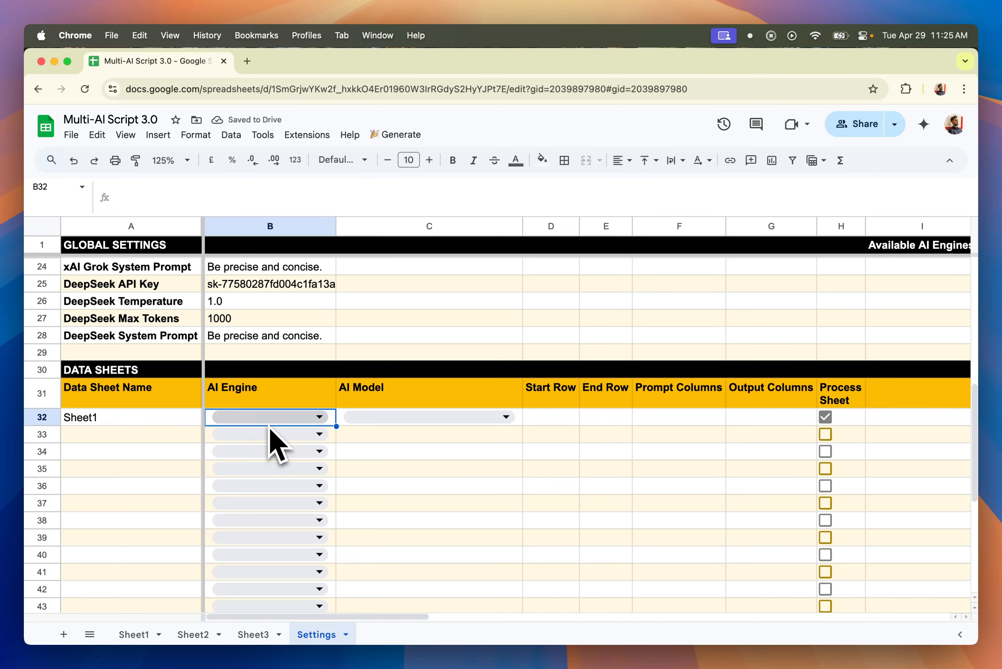
{"action": "left_click", "coordinate": [269, 425]}
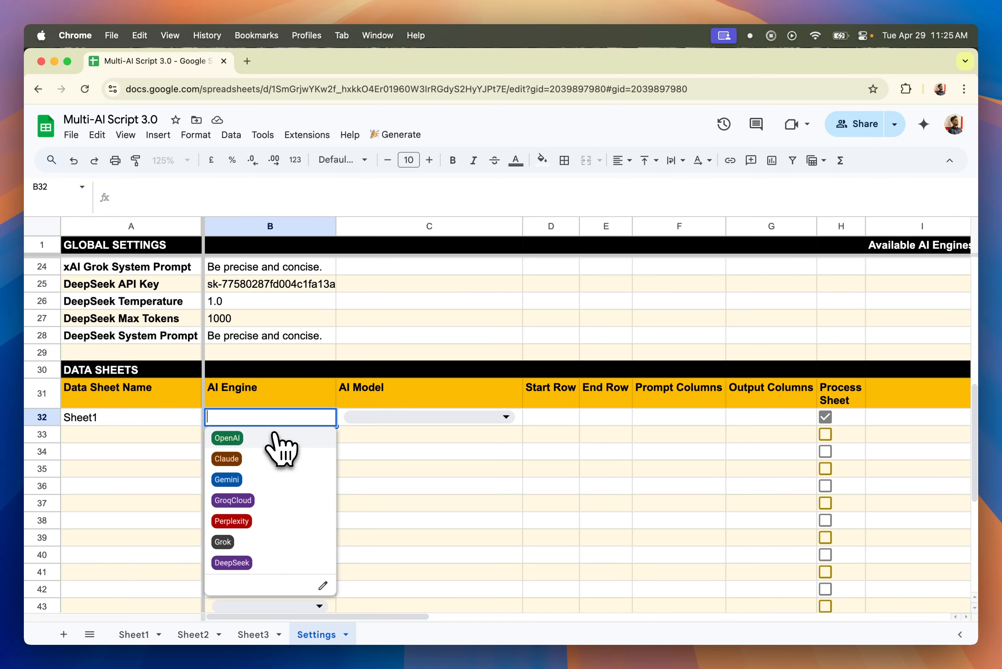
{"action": "left_click", "coordinate": [259, 443]}
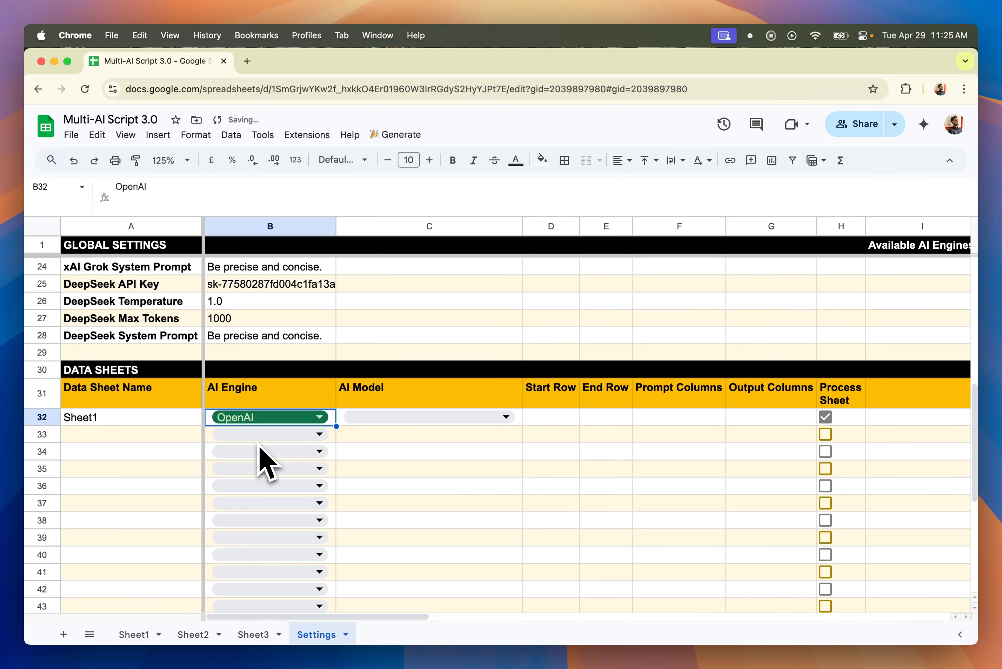
Look through the AI Model options for the Sheet1 row and the per-engine model lists in the Settings sheet.
{"action": "left_click", "coordinate": [398, 439]}
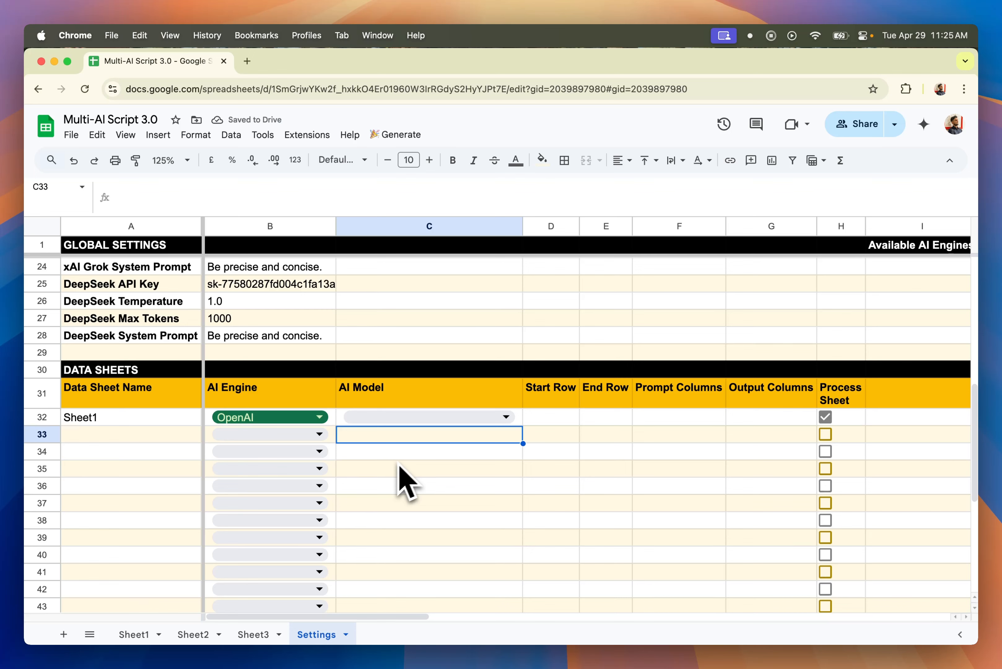
{"action": "left_click", "coordinate": [442, 417]}
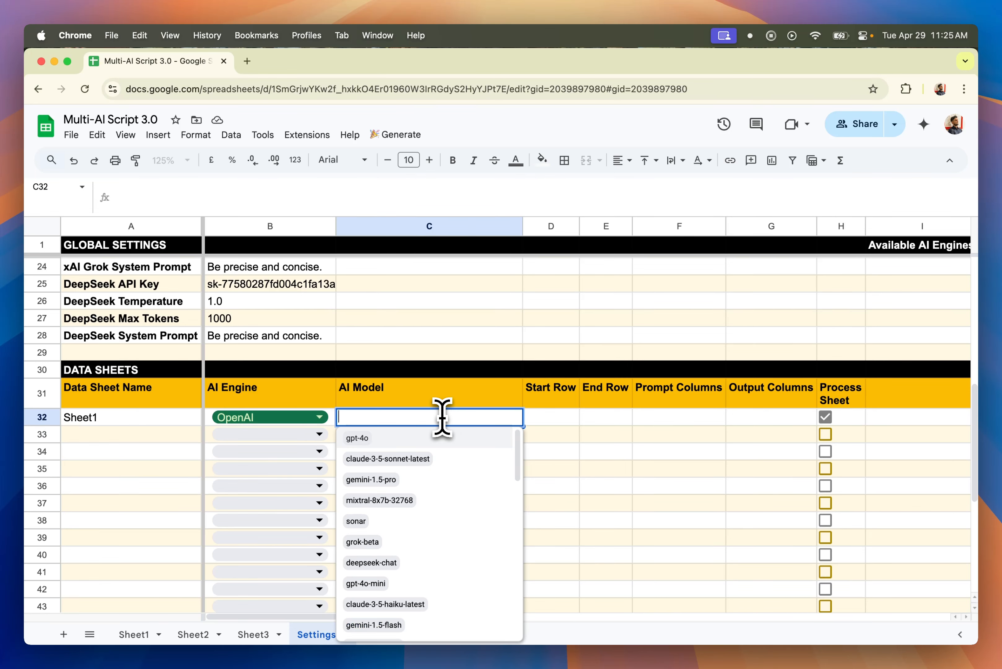
{"action": "scroll", "coordinate": [445, 469], "scroll_direction": "down", "scroll_amount": 10}
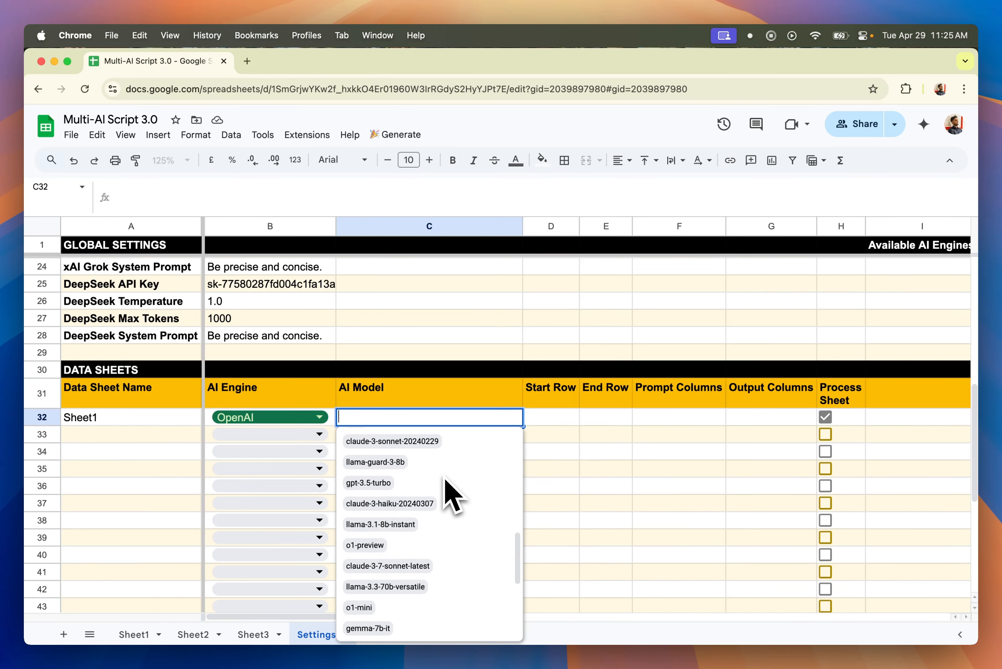
{"action": "scroll", "coordinate": [447, 491], "scroll_direction": "up", "scroll_amount": 10}
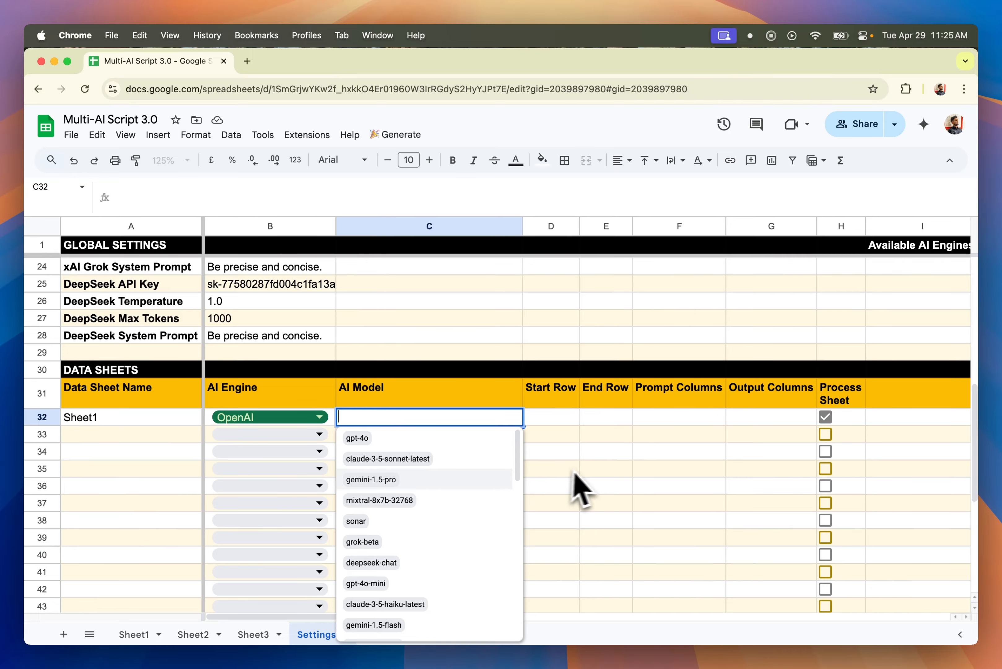
{"action": "left_click", "coordinate": [586, 469]}
{"action": "scroll", "coordinate": [642, 425], "scroll_direction": "up", "scroll_amount": 10}
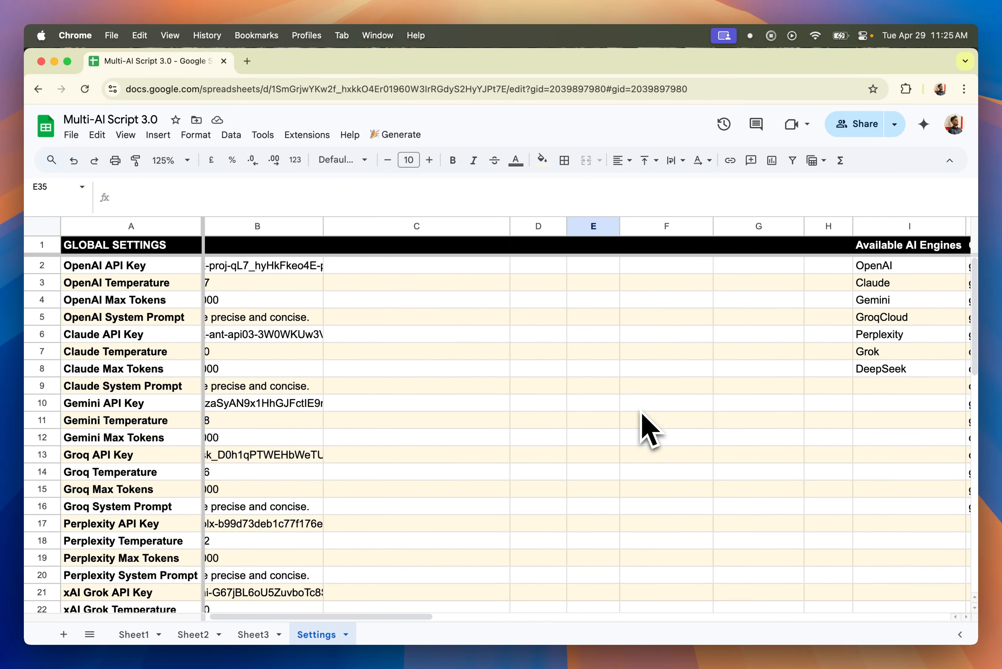
{"action": "scroll", "coordinate": [644, 425], "scroll_direction": "right", "scroll_amount": 5}
{"action": "scroll", "coordinate": [642, 414], "scroll_direction": "right", "scroll_amount": 3}
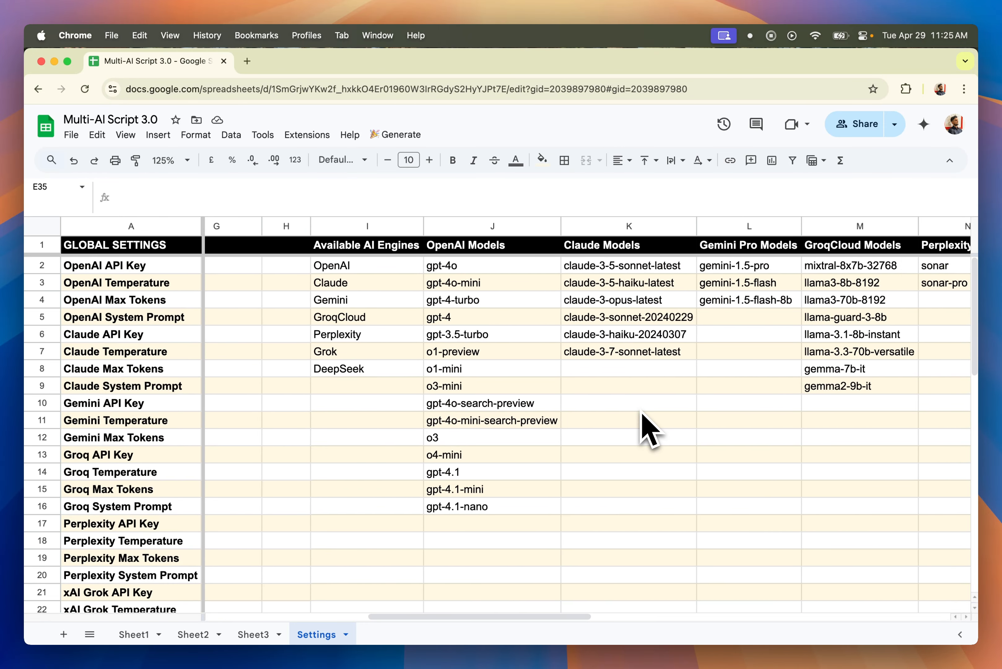
{"action": "left_click", "coordinate": [513, 270]}
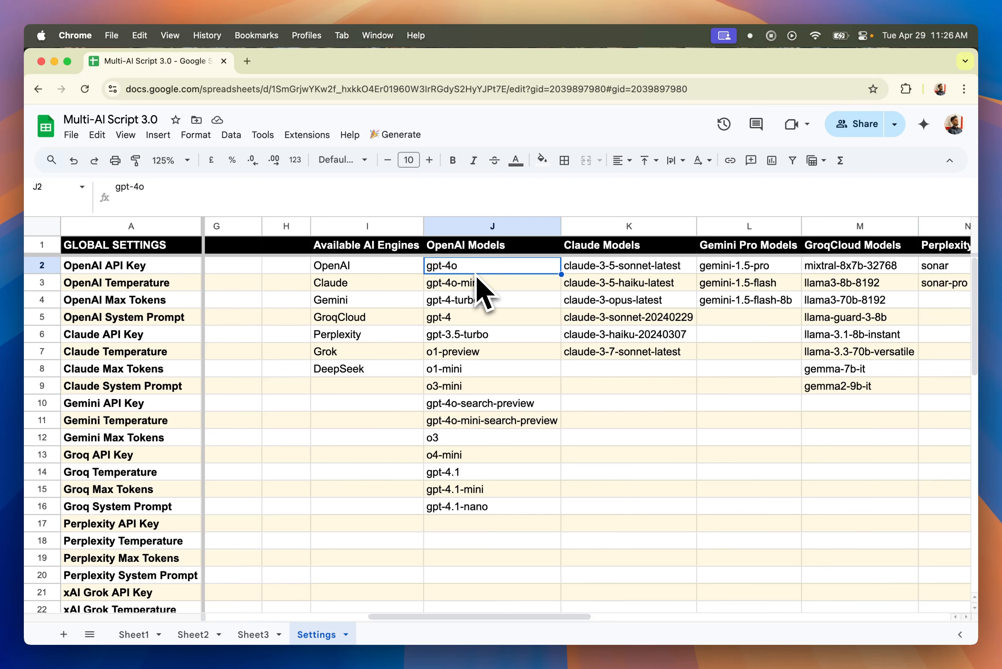
{"action": "scroll", "coordinate": [396, 463], "scroll_direction": "down", "scroll_amount": 10}
{"action": "scroll", "coordinate": [396, 463], "scroll_direction": "left", "scroll_amount": 5}
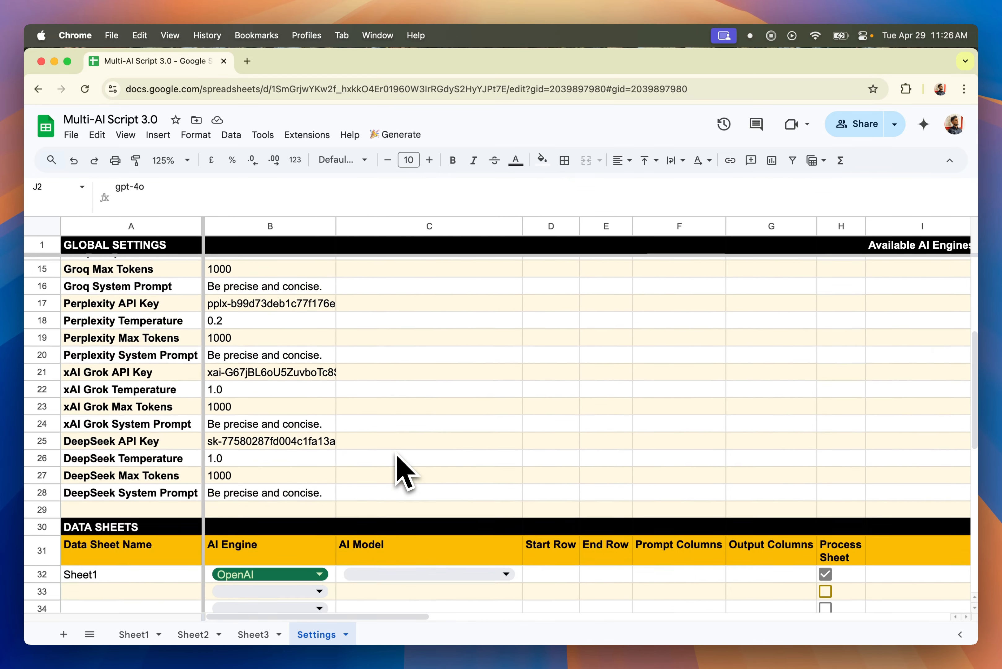
Examine the full OpenAI Models and Claude Models lists in the Settings sheet.
{"action": "scroll", "coordinate": [496, 432], "scroll_direction": "up", "scroll_amount": 10}
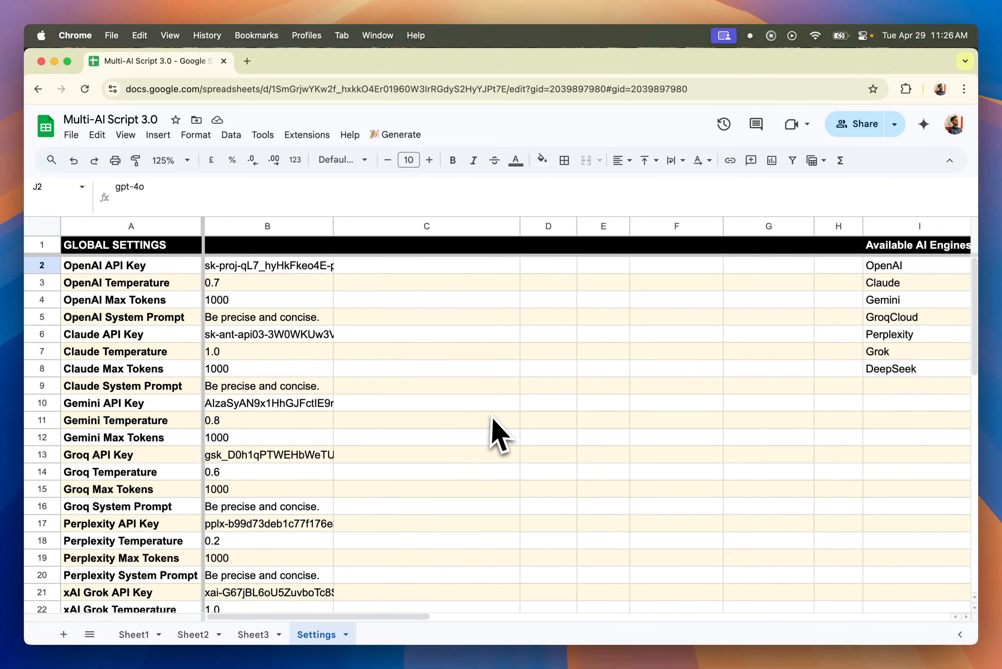
{"action": "scroll", "coordinate": [494, 431], "scroll_direction": "right", "scroll_amount": 2}
{"action": "scroll", "coordinate": [500, 431], "scroll_direction": "right", "scroll_amount": 4}
{"action": "left_click_drag", "start_coordinate": [565, 269], "coordinate": [569, 507]}
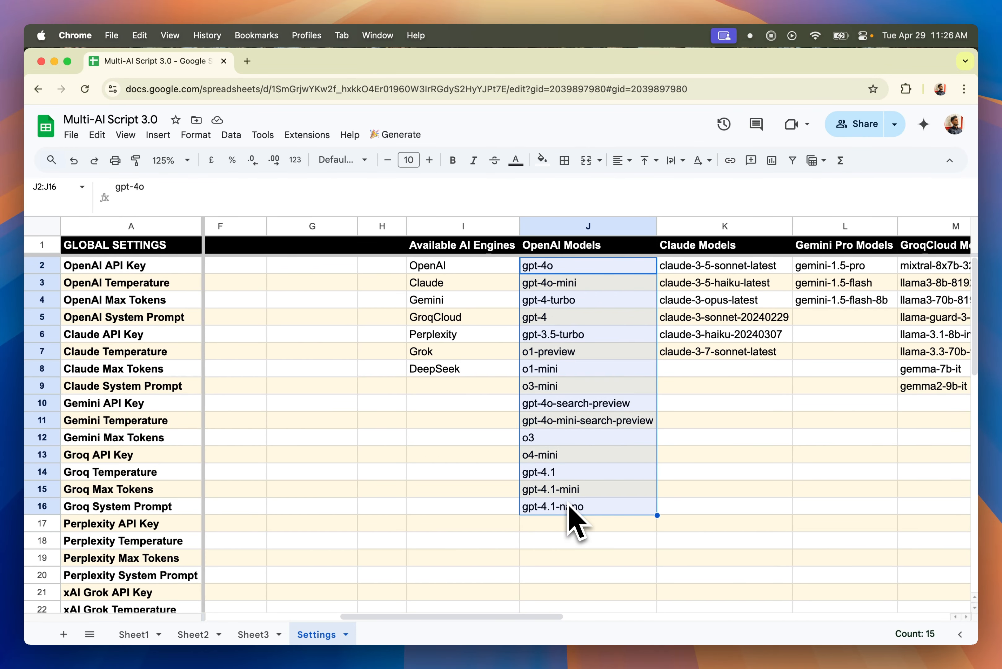
{"action": "left_click", "coordinate": [569, 478]}
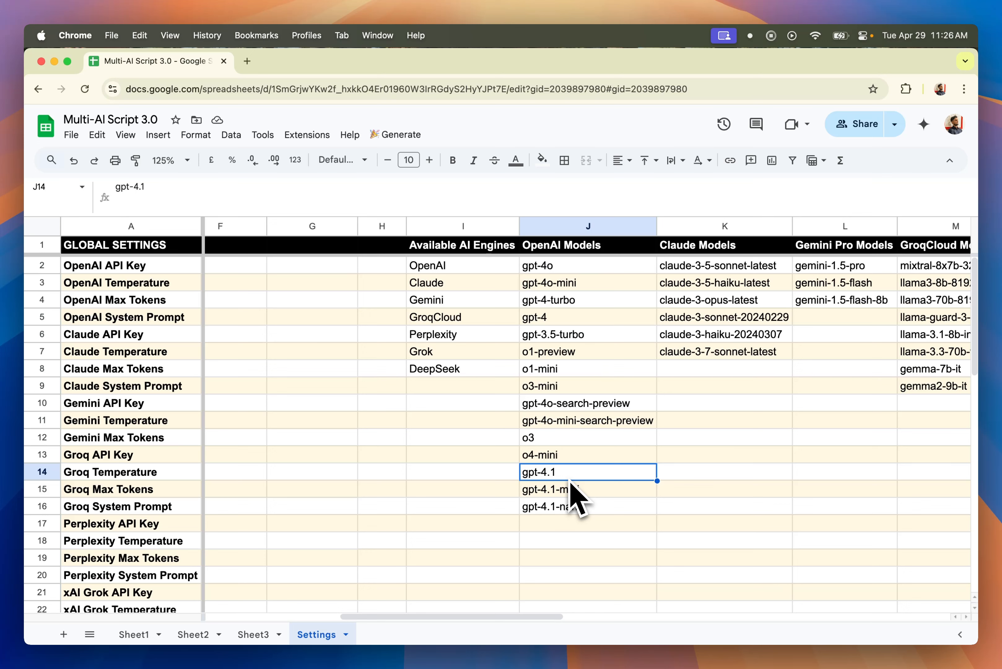
{"action": "left_click", "coordinate": [747, 289]}
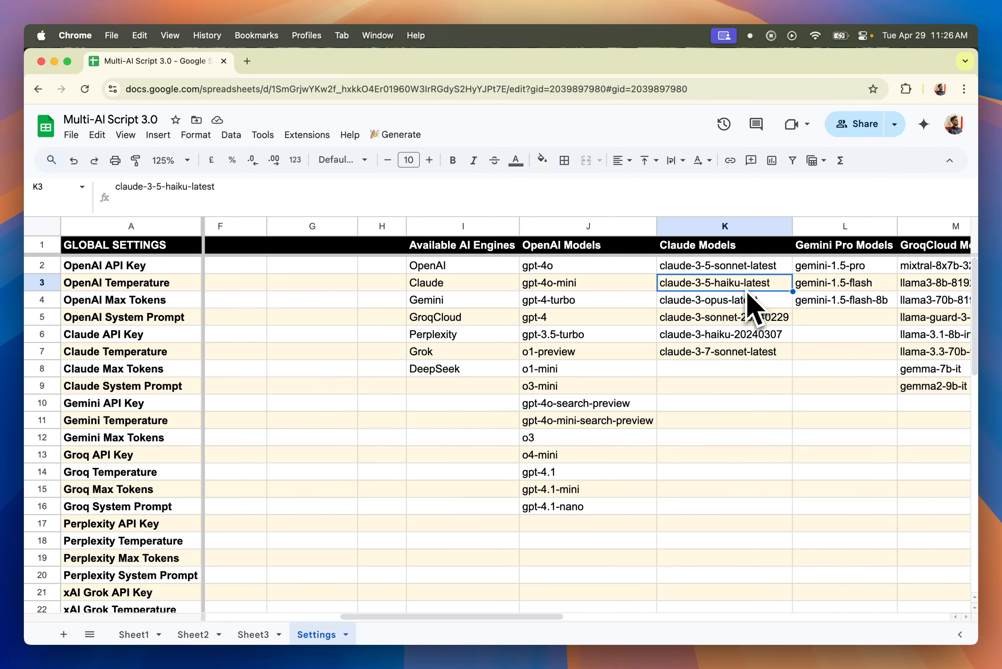
{"action": "scroll", "coordinate": [747, 292], "scroll_direction": "right", "scroll_amount": 2}
{"action": "left_click_drag", "start_coordinate": [690, 266], "coordinate": [669, 361]}
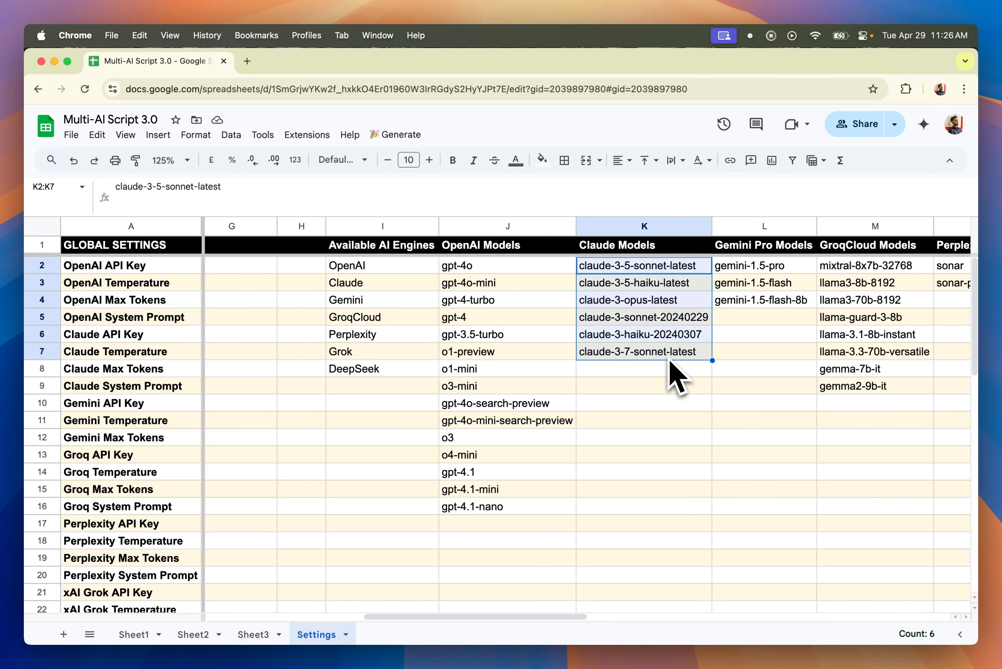
Set the AI model for the Sheet1 row in the Data Sheets table to gpt-4.1.
{"action": "scroll", "coordinate": [669, 360], "scroll_direction": "left", "scroll_amount": 5}
{"action": "scroll", "coordinate": [668, 357], "scroll_direction": "down", "scroll_amount": 7}
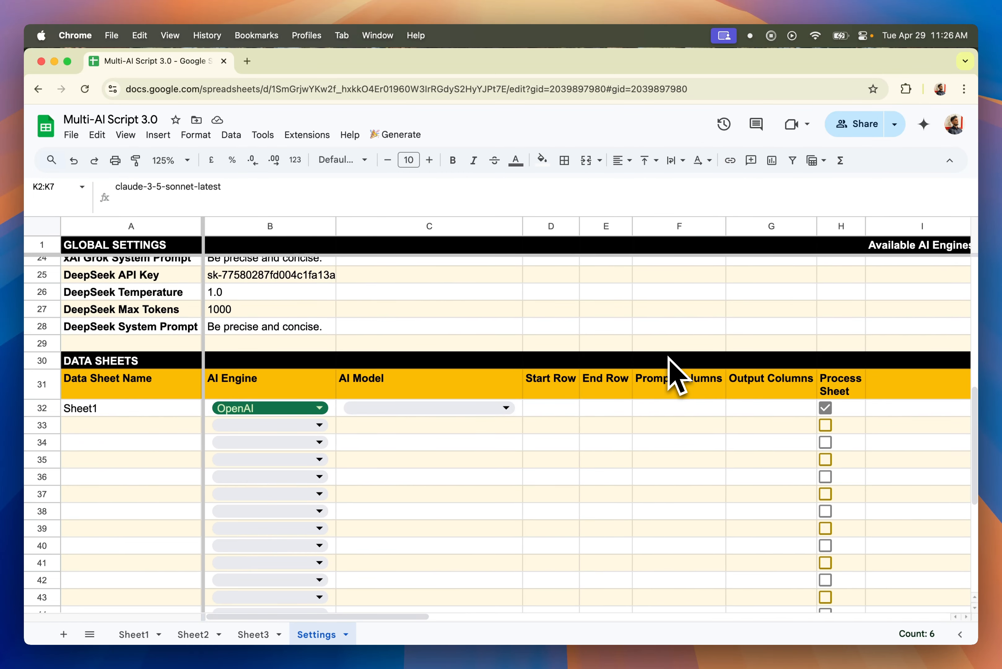
{"action": "left_click", "coordinate": [460, 409]}
{"action": "scroll", "coordinate": [446, 456], "scroll_direction": "down", "scroll_amount": 3}
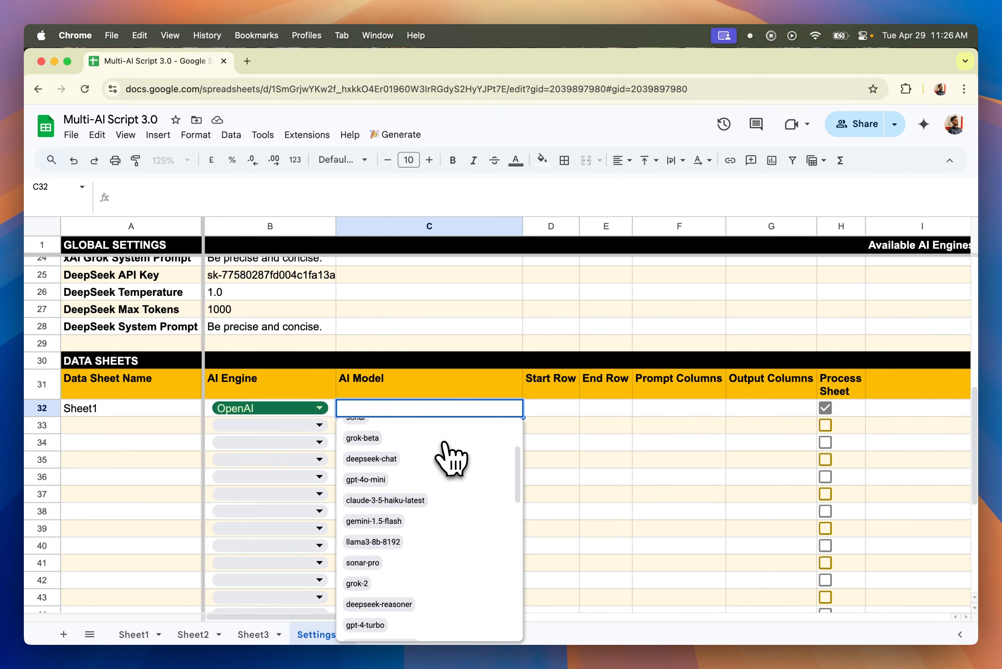
{"action": "scroll", "coordinate": [448, 458], "scroll_direction": "down", "scroll_amount": 10}
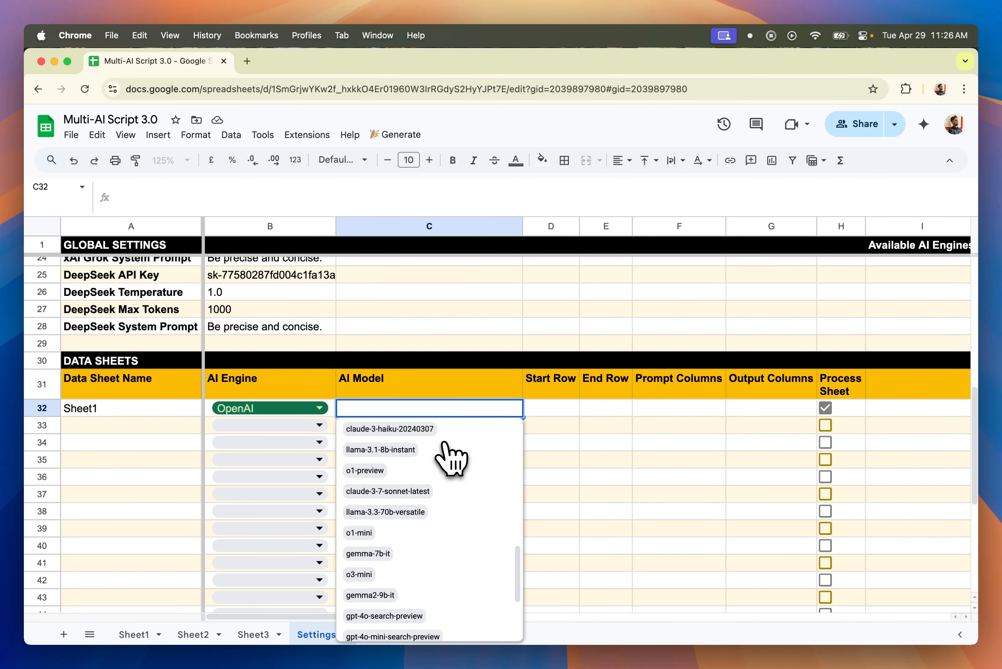
{"action": "scroll", "coordinate": [449, 458], "scroll_direction": "down", "scroll_amount": 3}
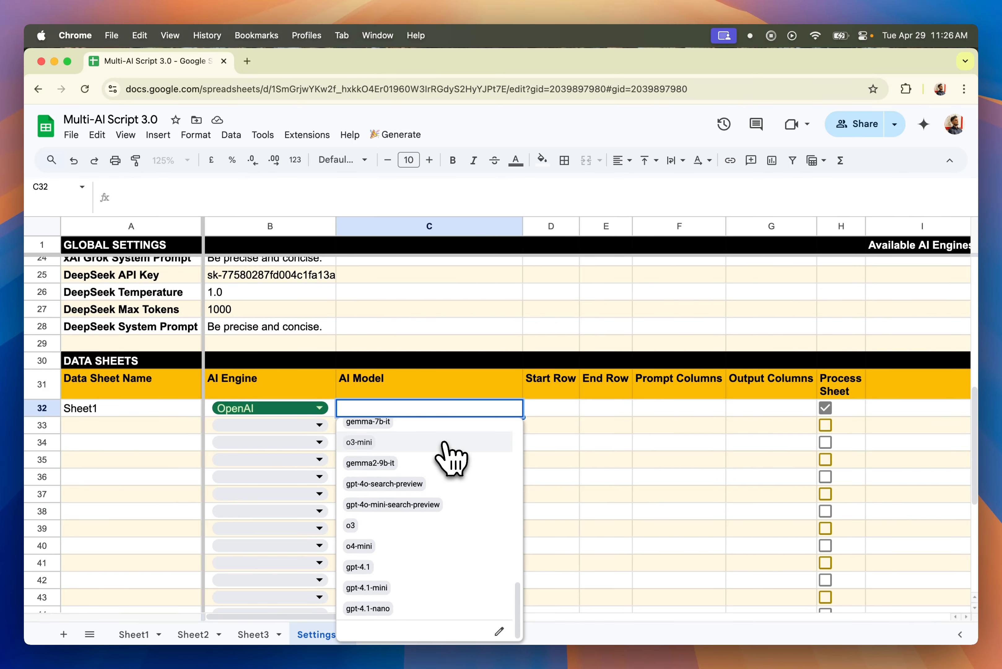
{"action": "left_click", "coordinate": [374, 568]}
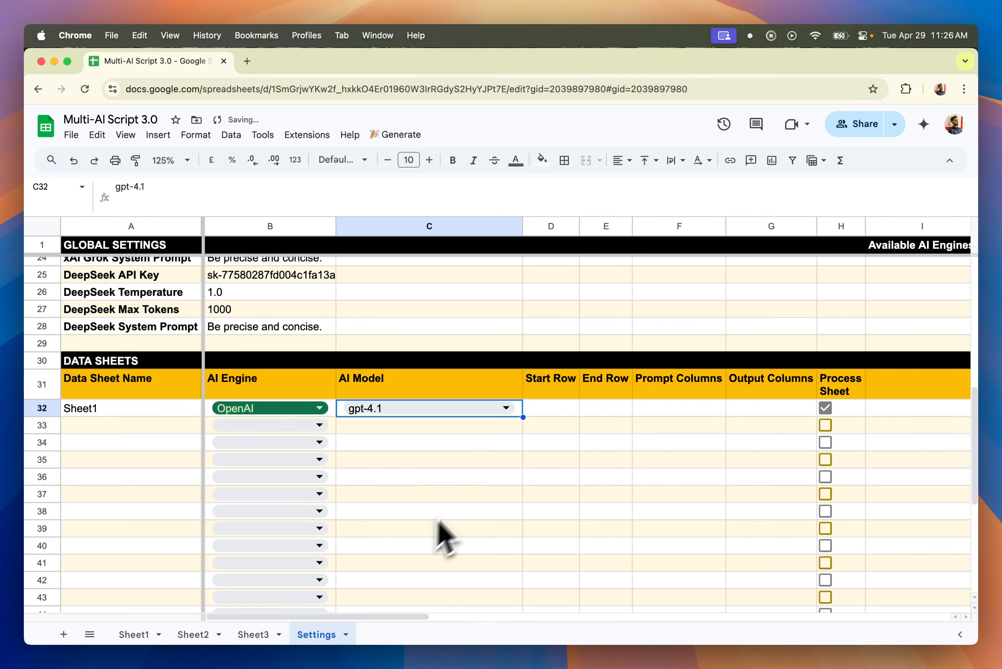
{"action": "left_click", "coordinate": [464, 496]}
Check the first and last prompt rows in Sheet1 and set its start row to 2 and end row to 8 in Settings.
{"action": "left_click", "coordinate": [546, 415]}
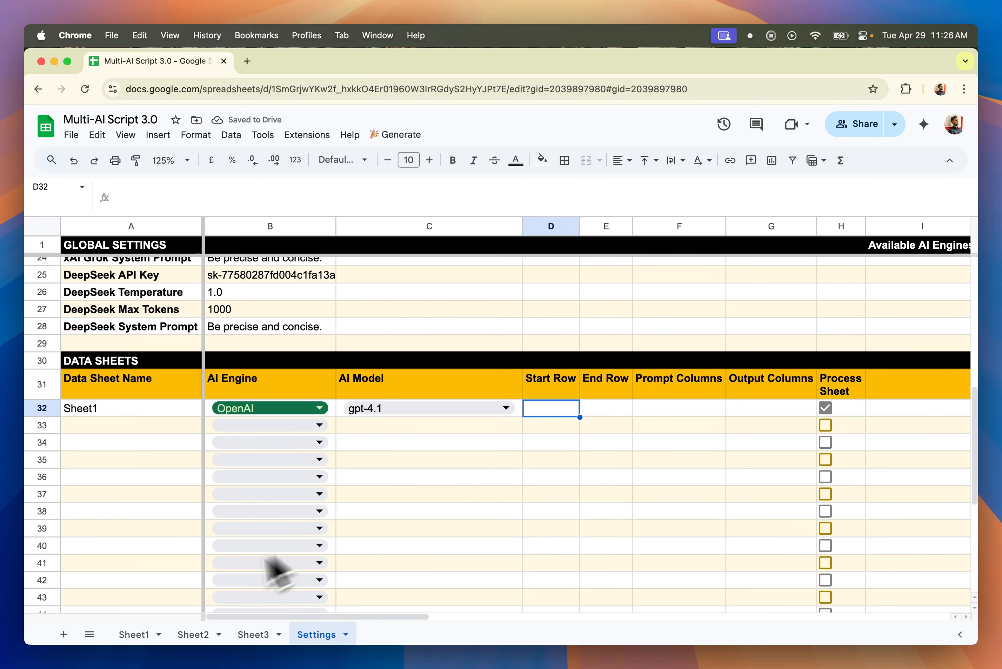
{"action": "left_click", "coordinate": [137, 636]}
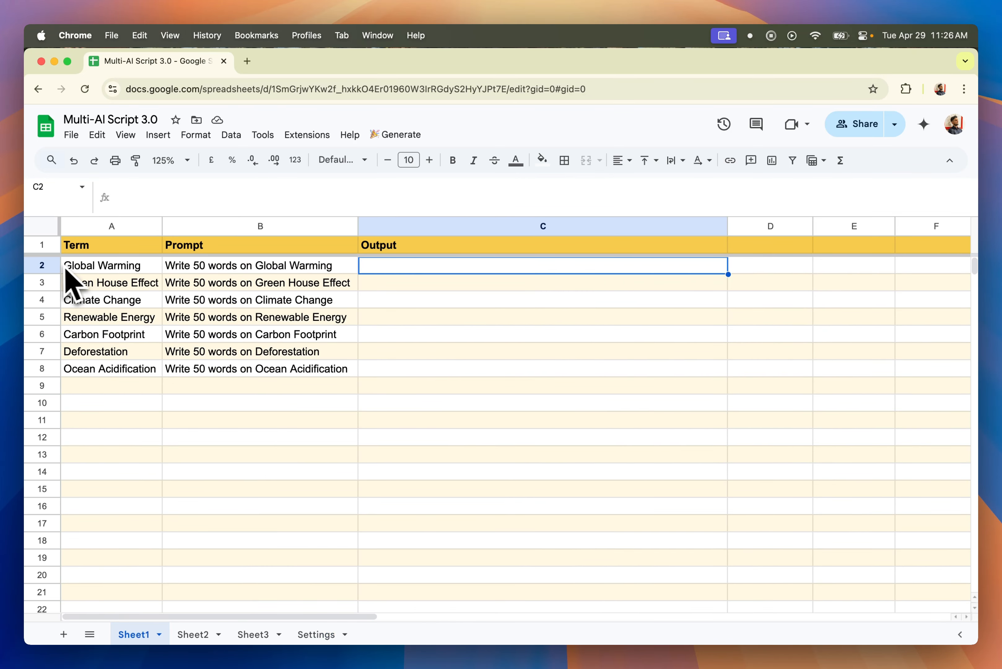
{"action": "left_click", "coordinate": [53, 266]}
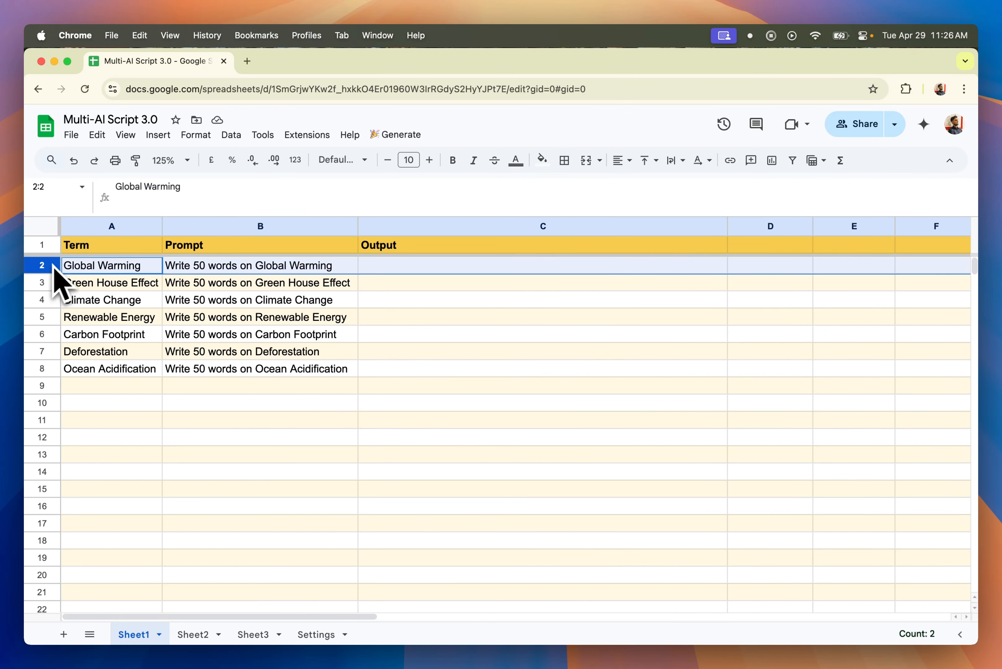
{"action": "left_click", "coordinate": [88, 266]}
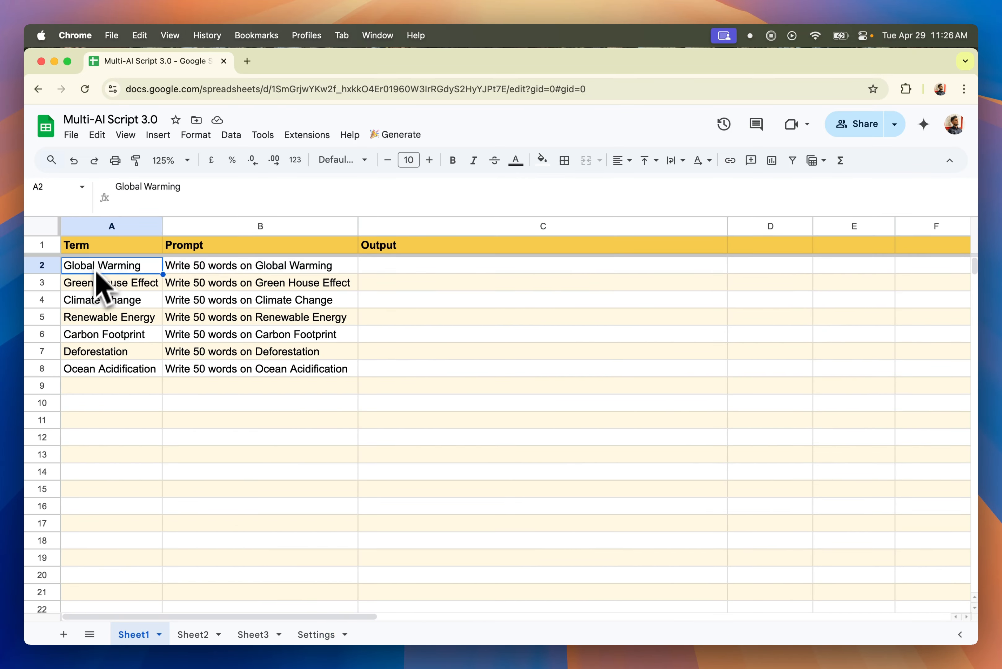
{"action": "left_click", "coordinate": [52, 374]}
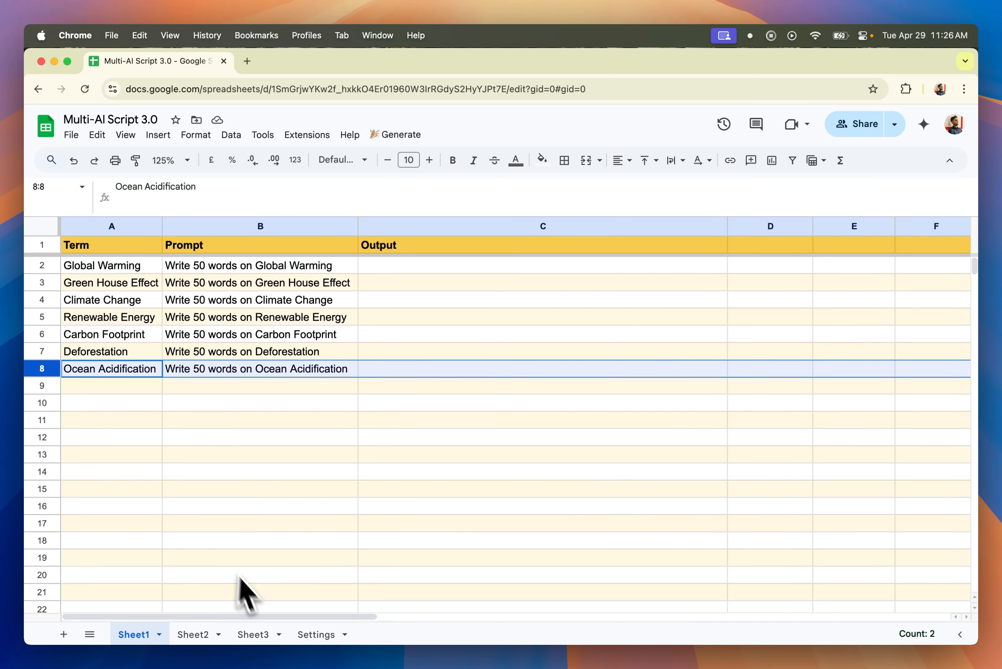
{"action": "left_click", "coordinate": [319, 634]}
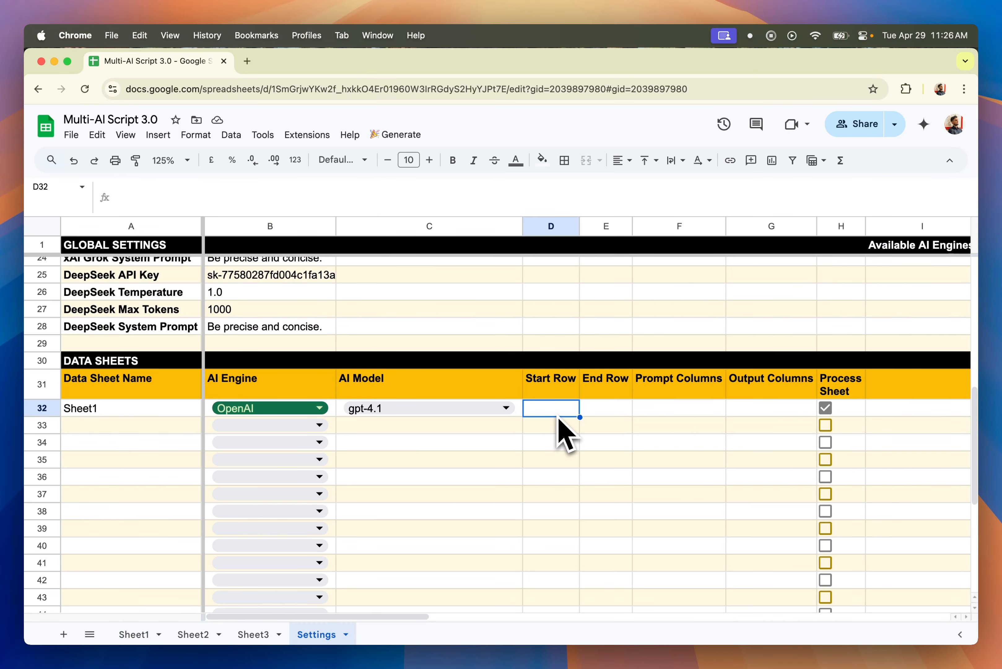
{"action": "type", "text": "2"}
{"action": "left_click", "coordinate": [603, 413]}
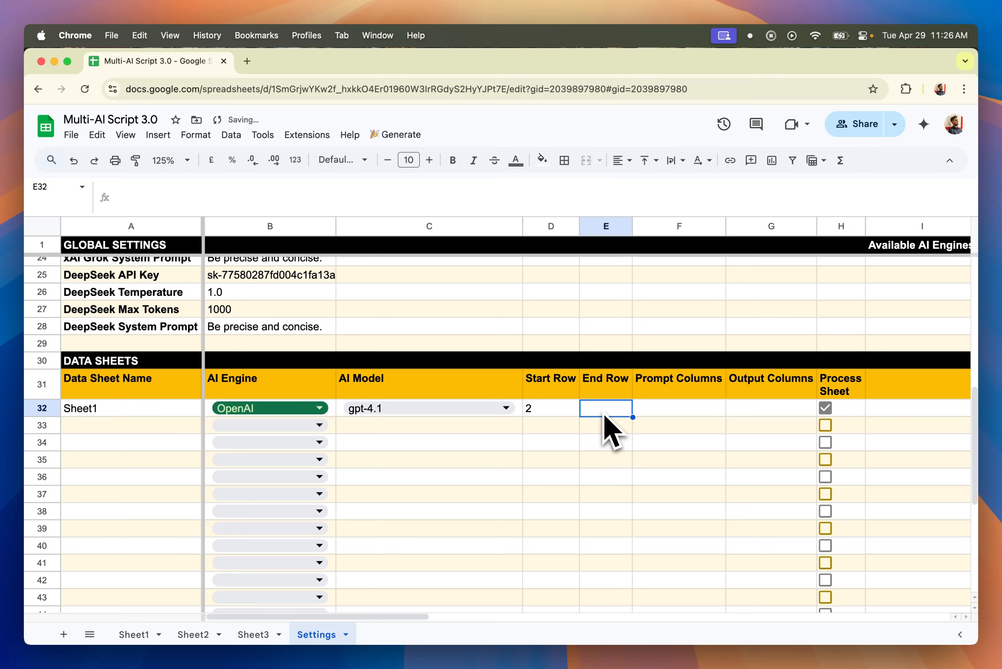
{"action": "left_click", "coordinate": [655, 412]}
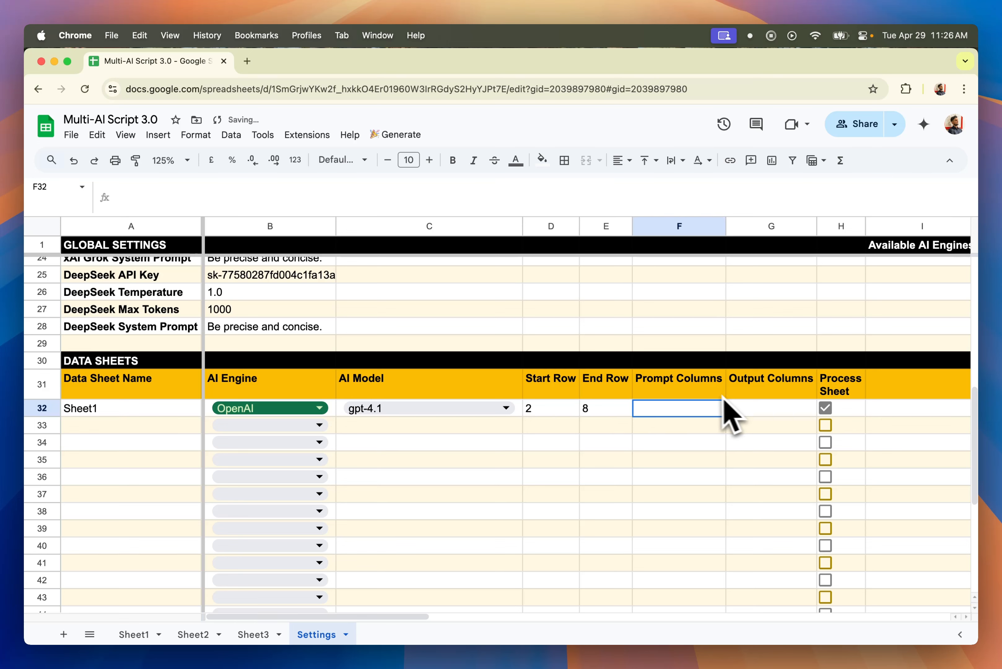
Check the prompt and output columns in Sheet1 and set its prompt column to B and output column to C in Settings.
{"action": "left_click", "coordinate": [136, 636]}
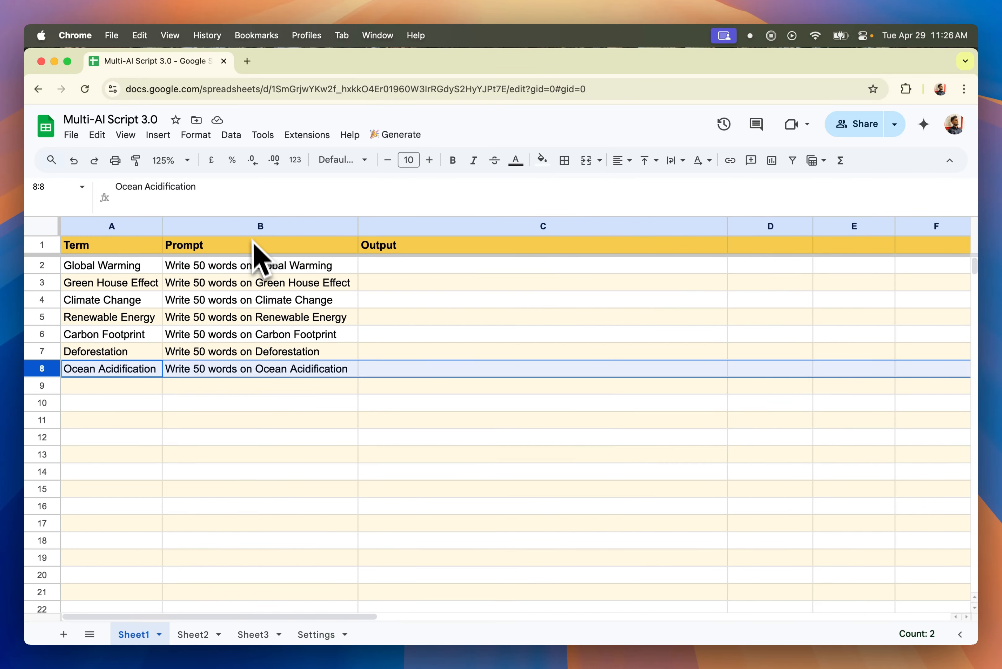
{"action": "left_click", "coordinate": [250, 226]}
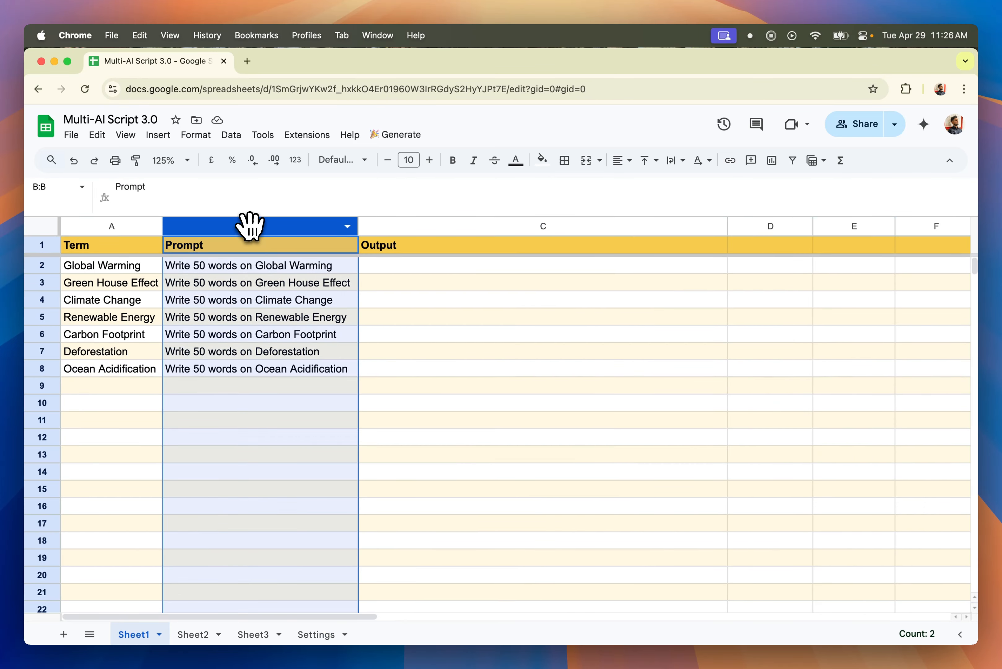
{"action": "left_click", "coordinate": [517, 226]}
{"action": "left_click", "coordinate": [483, 314]}
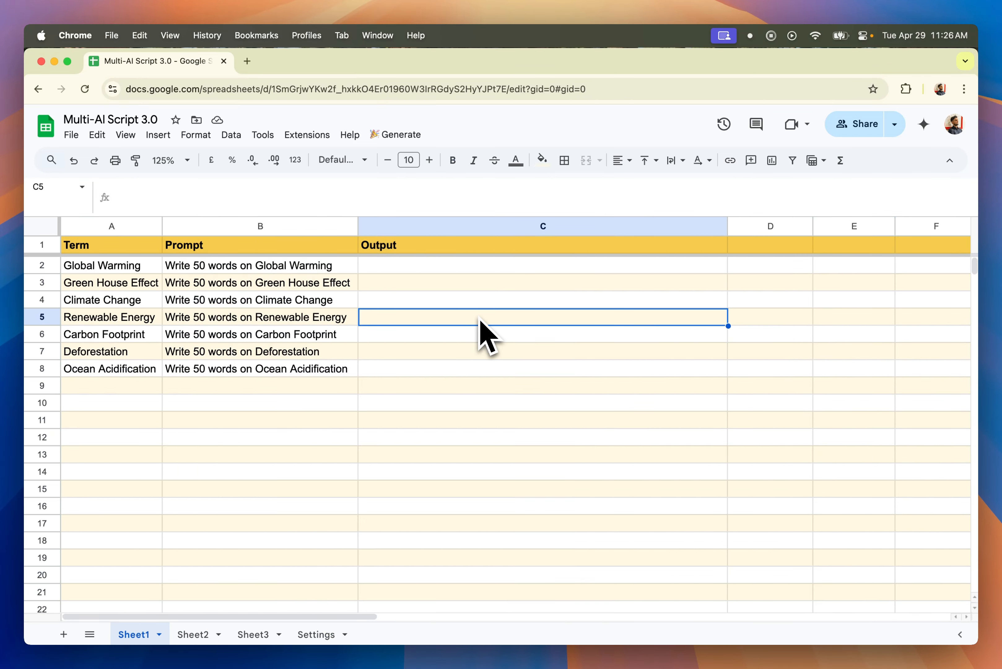
{"action": "left_click", "coordinate": [316, 634]}
{"action": "type", "text": "B"}
{"action": "key", "text": "Tab"}
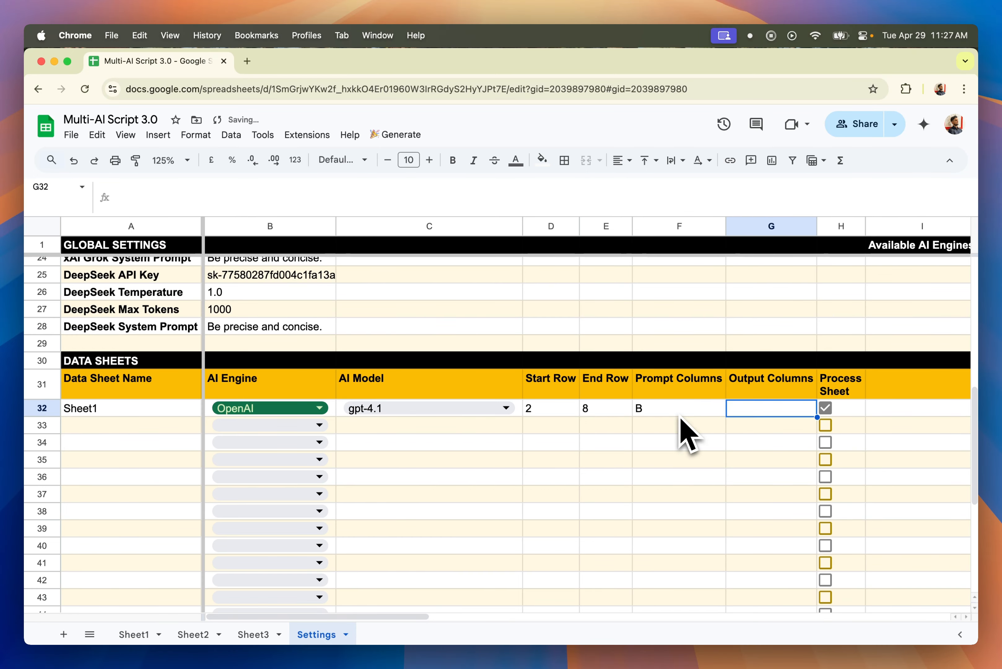
{"action": "type", "text": "C"}
{"action": "left_click", "coordinate": [759, 458]}
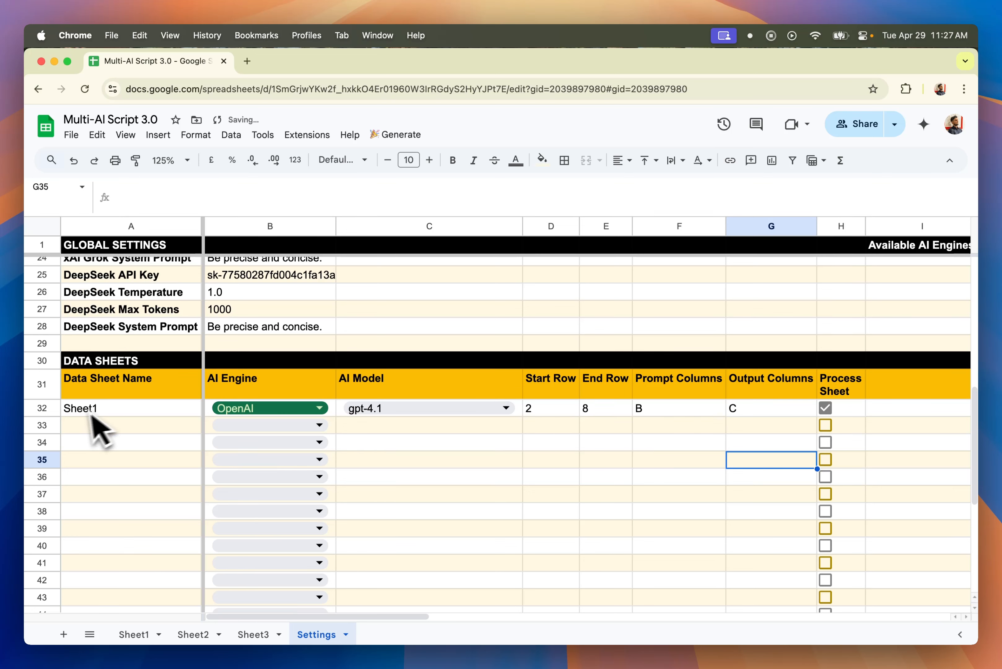
Make sure Process Sheet is ticked for the Sheet1 row and run the Process Sheets script from Sheet1.
{"action": "left_click", "coordinate": [826, 410]}
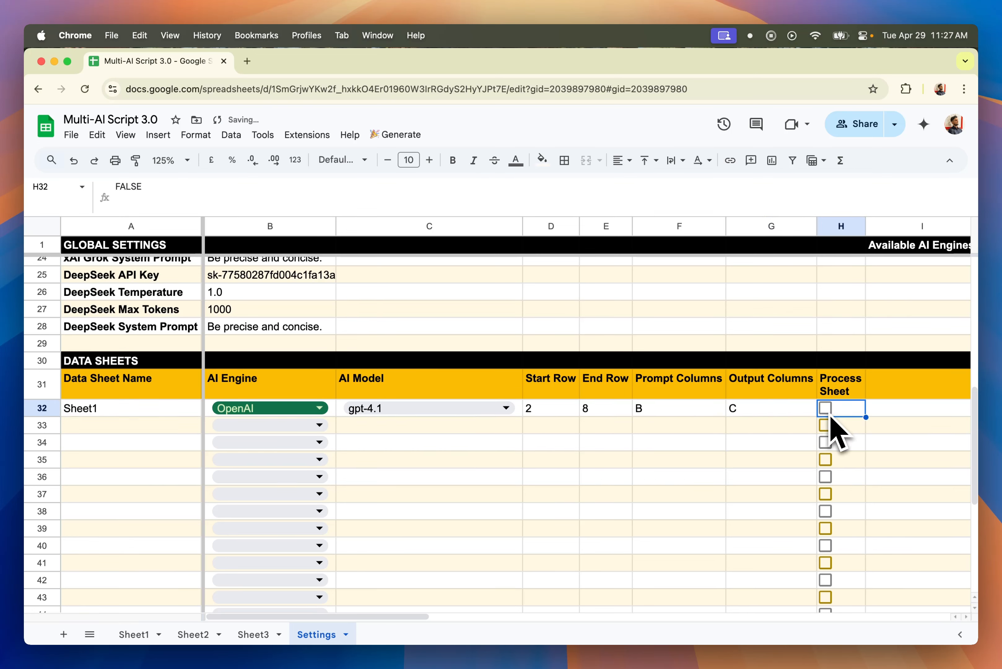
{"action": "left_click", "coordinate": [892, 409]}
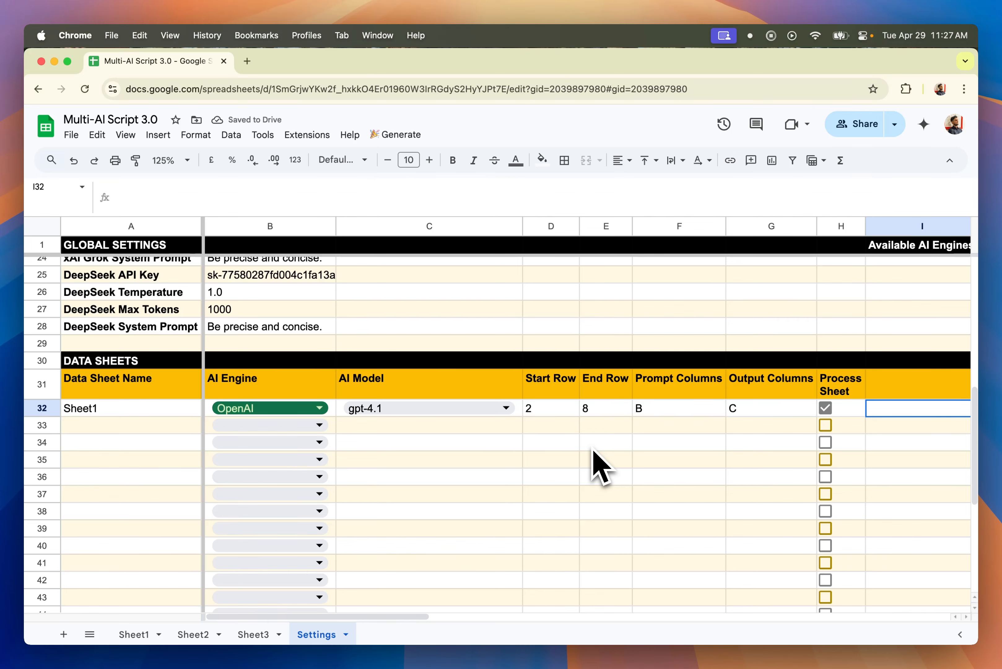
{"action": "left_click", "coordinate": [138, 635]}
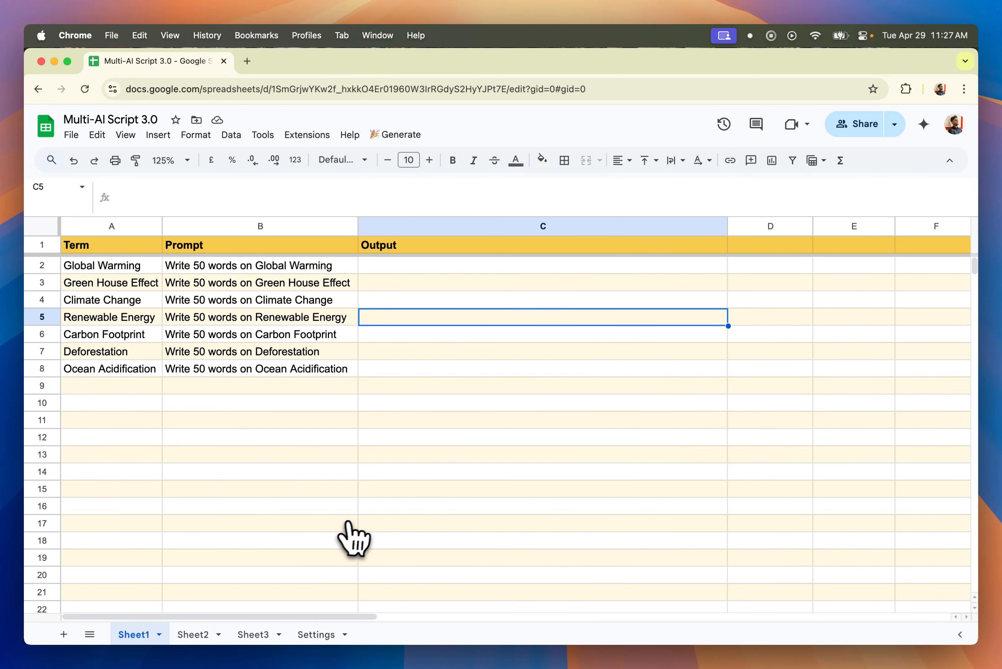
{"action": "left_click", "coordinate": [396, 134]}
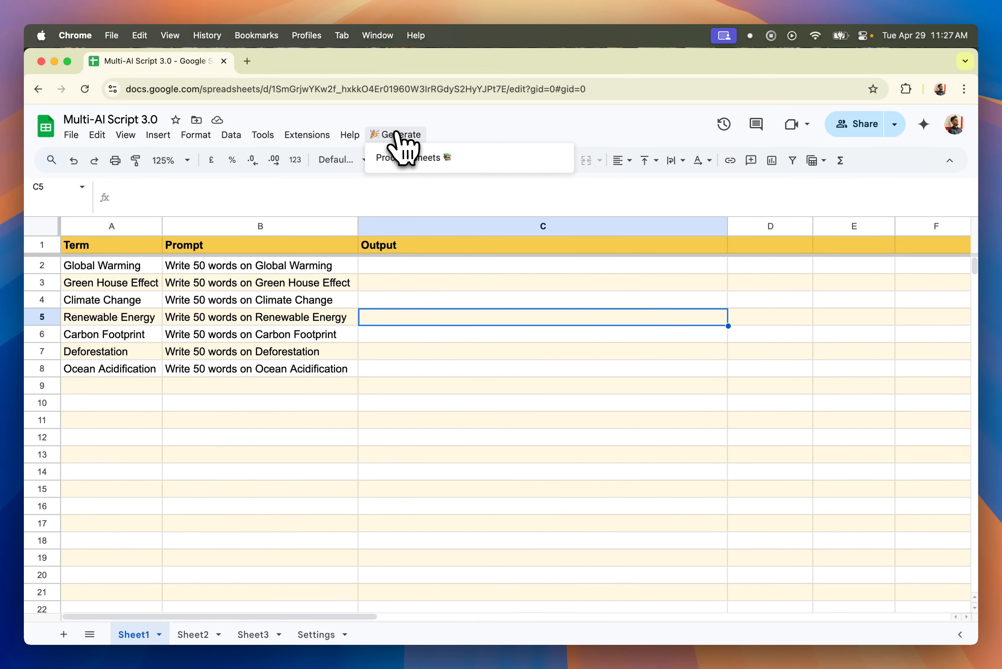
{"action": "left_click", "coordinate": [457, 164]}
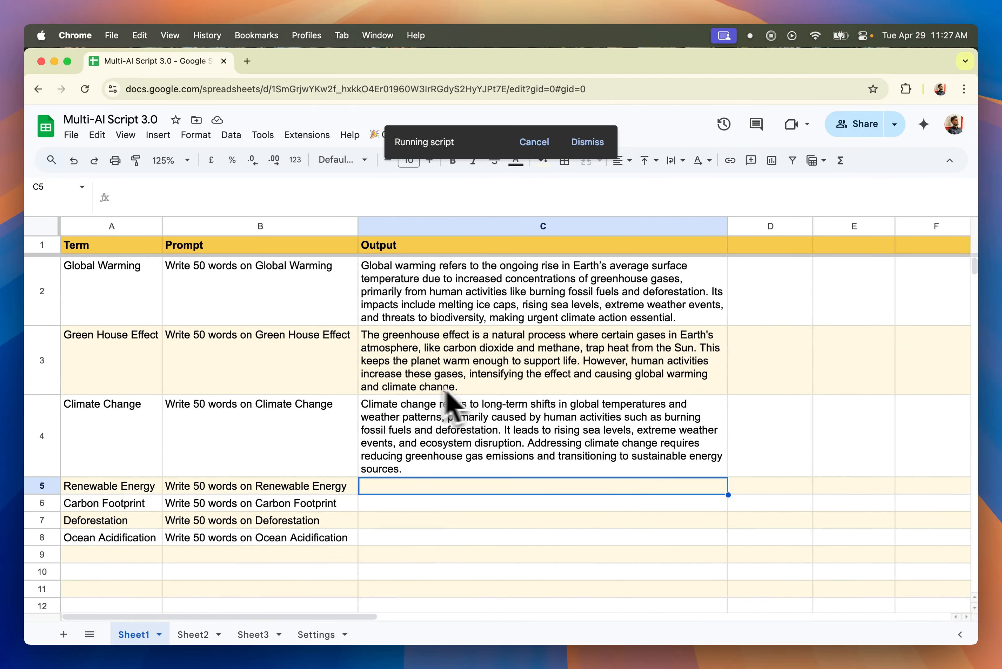
Follow the outputs being generated in Sheet1 and cancel the running script once the Renewable Energy row is filled.
{"action": "scroll", "coordinate": [496, 407], "scroll_direction": "down", "scroll_amount": 2}
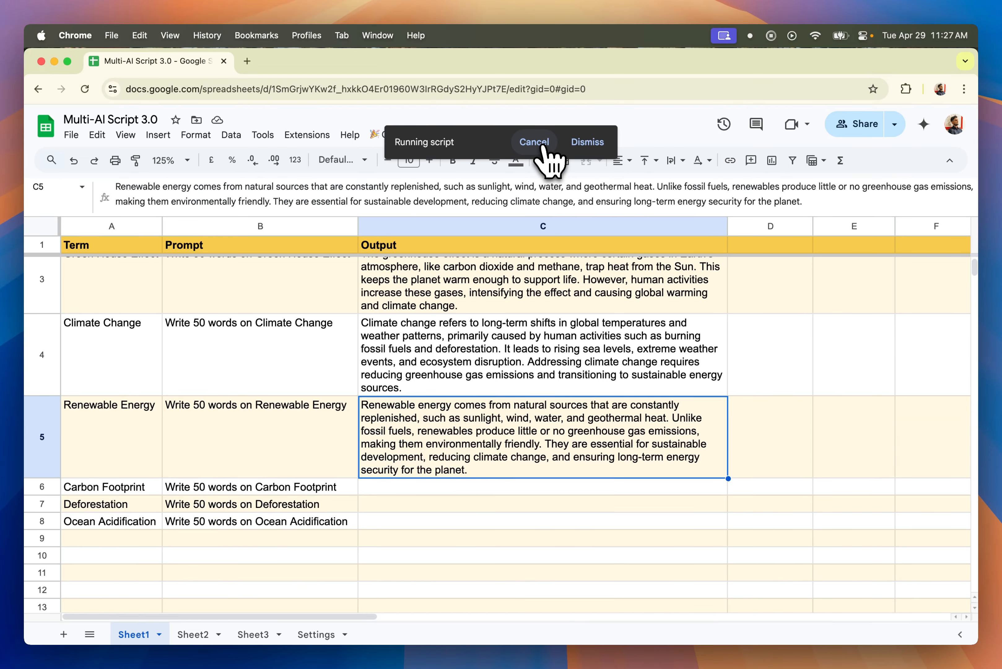
{"action": "left_click", "coordinate": [542, 149]}
{"action": "scroll", "coordinate": [502, 422], "scroll_direction": "up", "scroll_amount": 2}
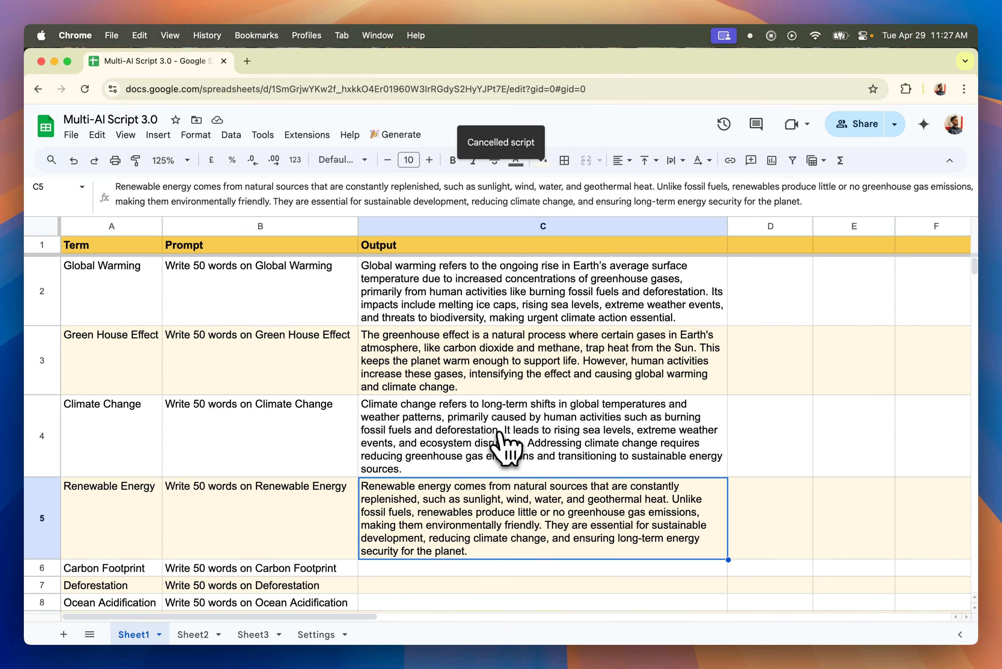
{"action": "scroll", "coordinate": [457, 431], "scroll_direction": "down", "scroll_amount": 5}
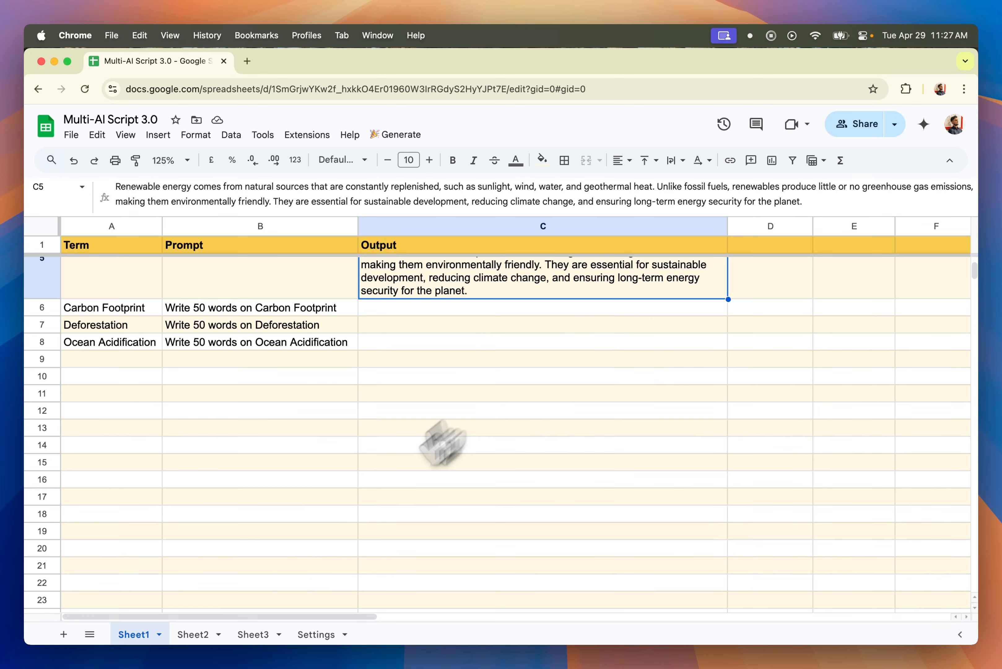
Fill the Prompt 1 and Prompt 2 formulas in Sheet2 down from row 2 to row 8.
{"action": "left_click", "coordinate": [195, 634]}
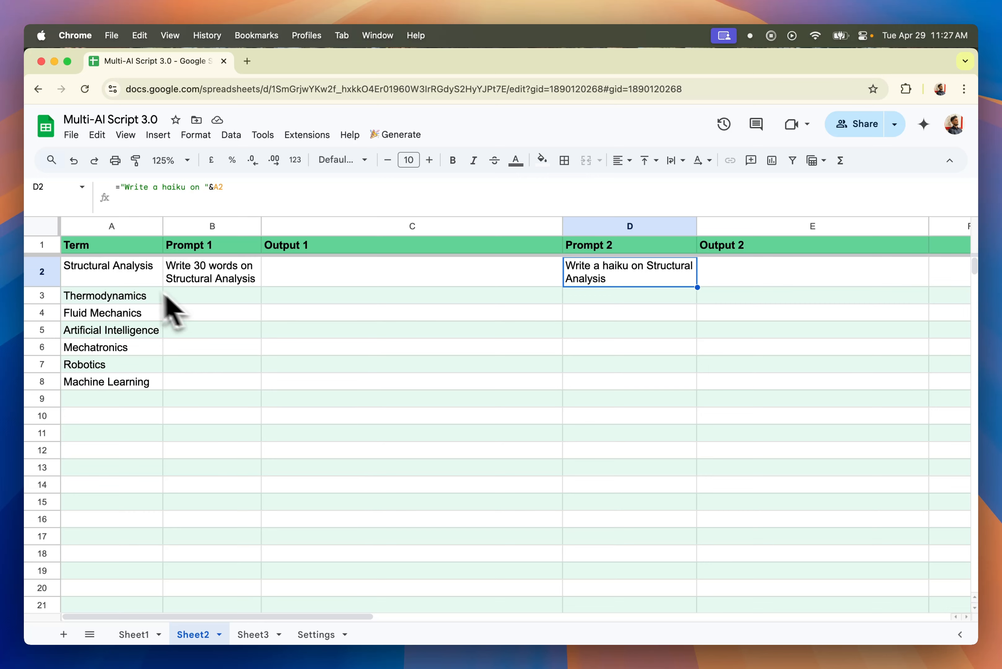
{"action": "left_click", "coordinate": [131, 281]}
{"action": "left_click", "coordinate": [595, 272]}
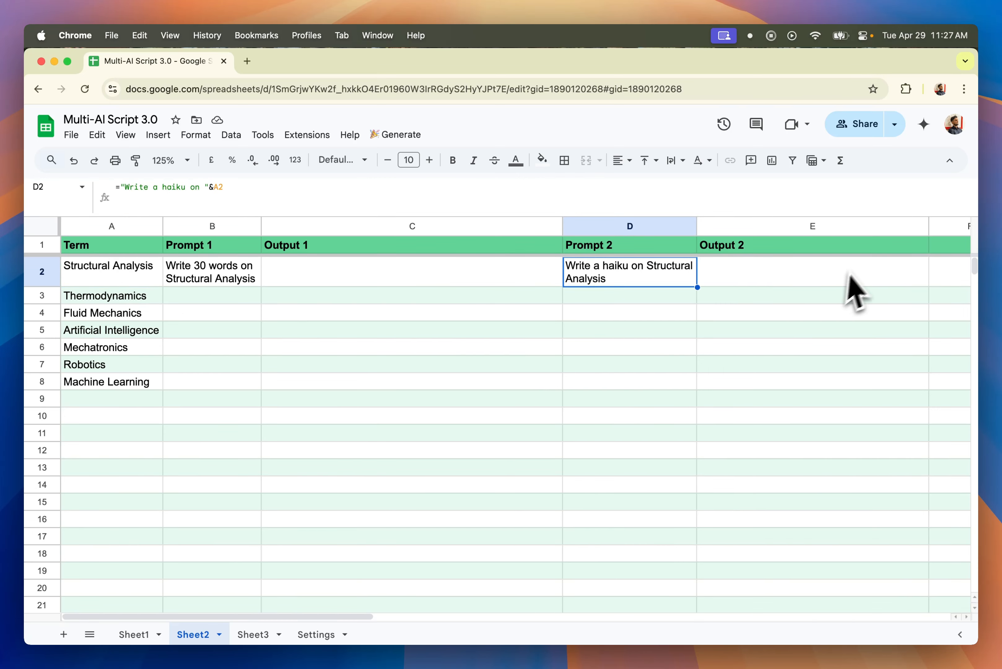
{"action": "left_click", "coordinate": [323, 272]}
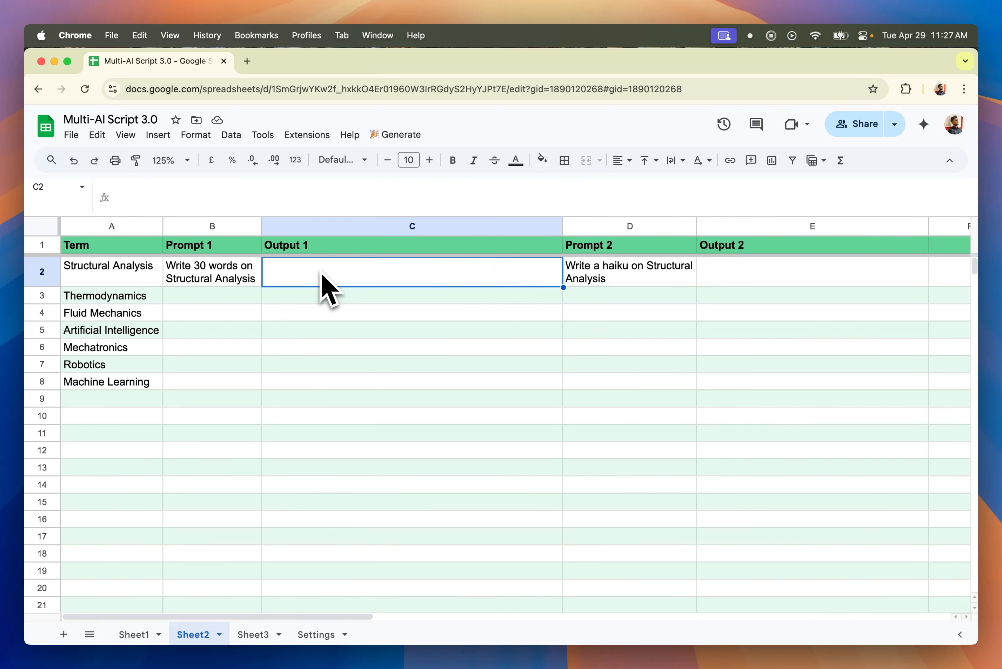
{"action": "left_click", "coordinate": [806, 286]}
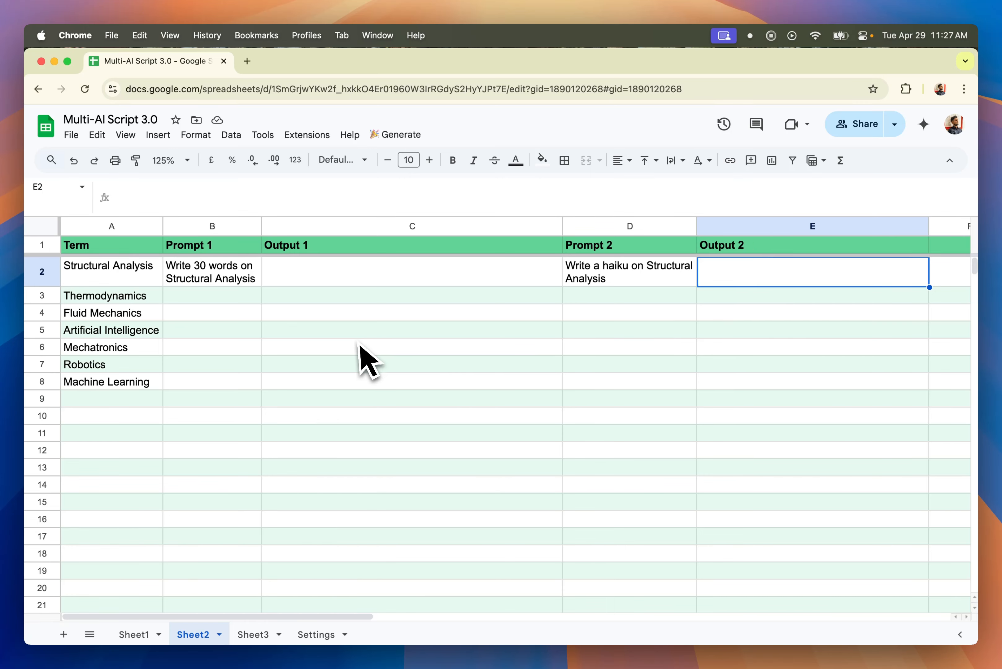
{"action": "left_click", "coordinate": [229, 283]}
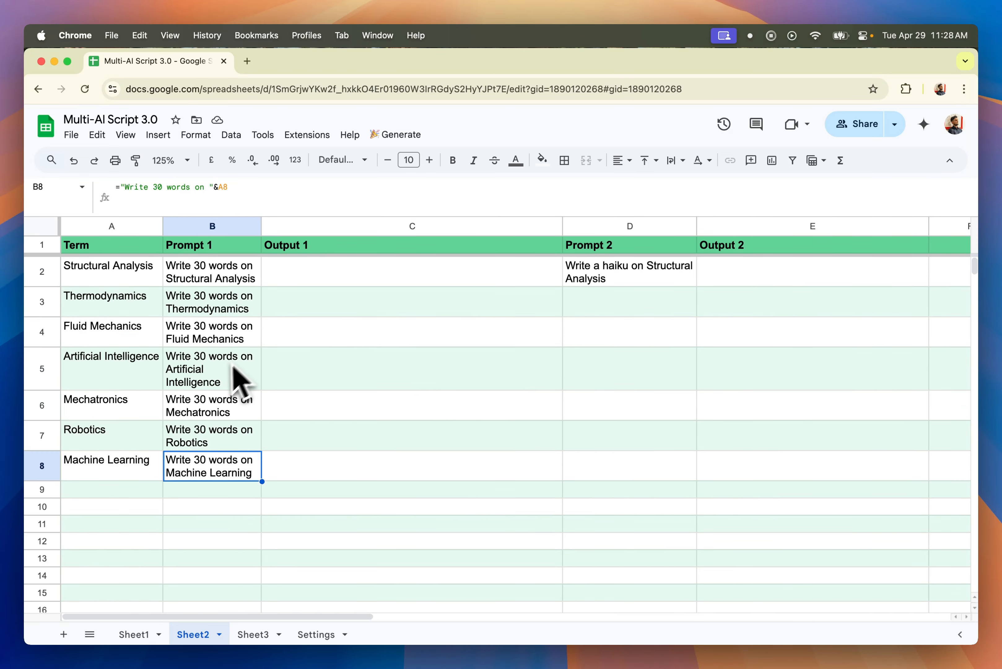
{"action": "left_click", "coordinate": [621, 278]}
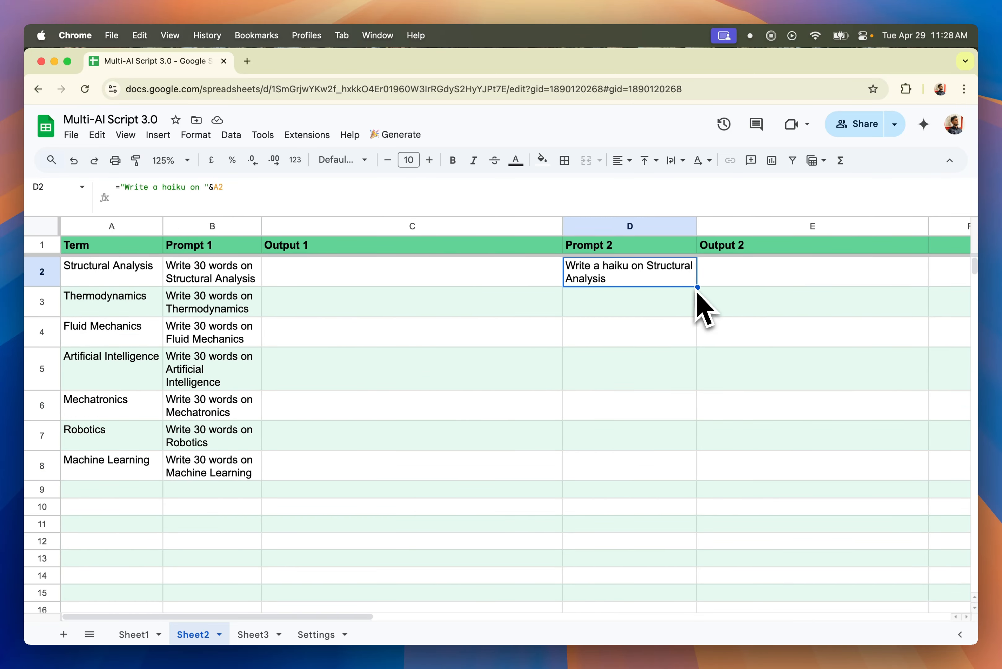
{"action": "left_click_drag", "start_coordinate": [695, 290], "coordinate": [689, 473]}
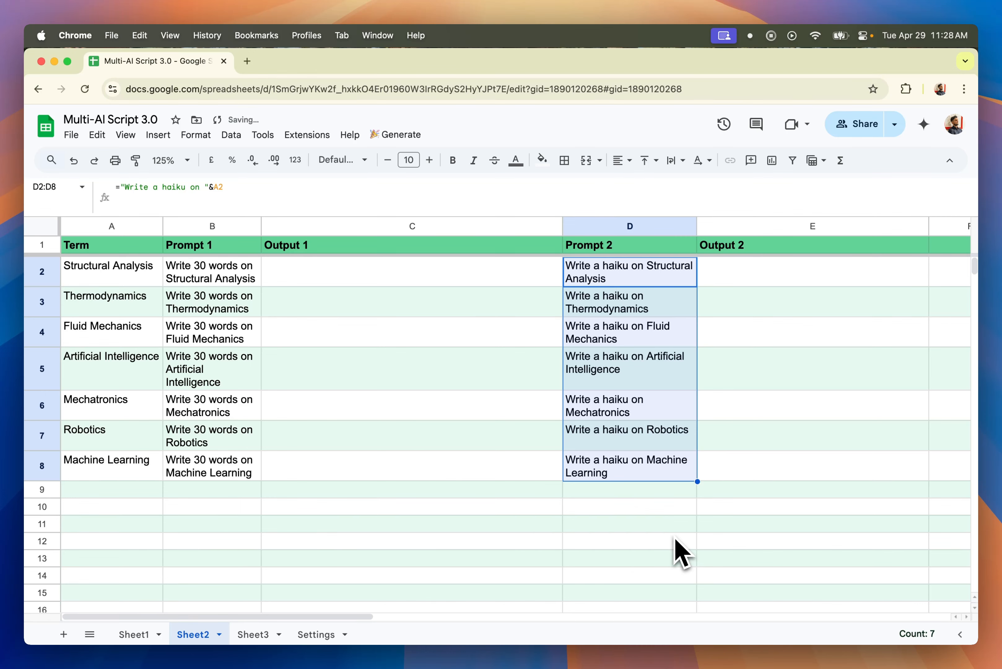
{"action": "left_click", "coordinate": [664, 542]}
Review the Prompt 1, Prompt 2, Output 1 and Output 2 ranges in Sheet2 across the term rows.
{"action": "left_click_drag", "start_coordinate": [226, 277], "coordinate": [224, 472]}
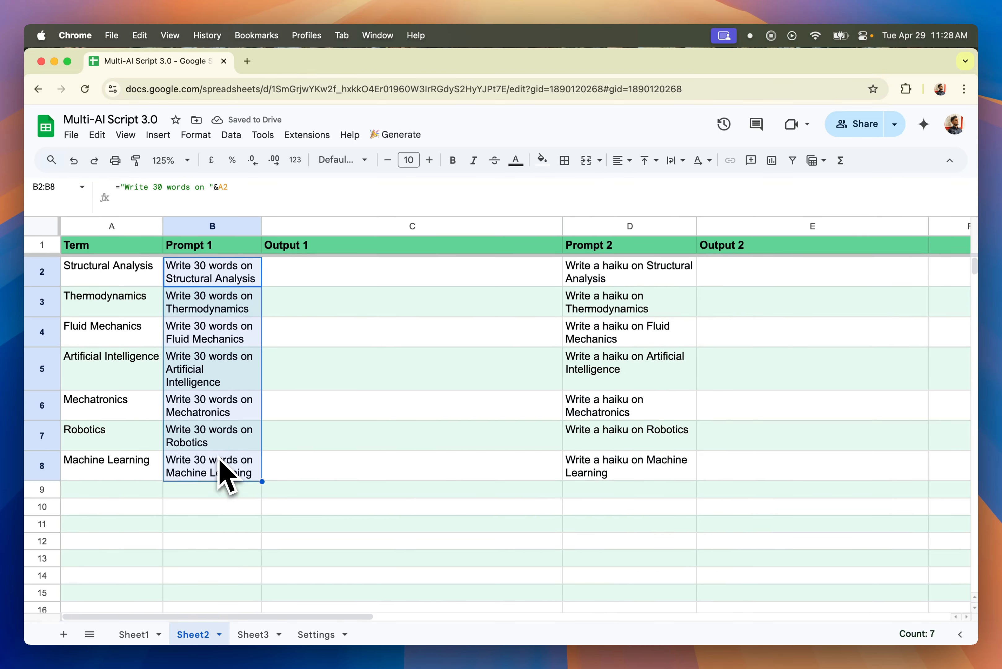
{"action": "left_click_drag", "start_coordinate": [614, 280], "coordinate": [607, 413]}
{"action": "left_click_drag", "start_coordinate": [389, 280], "coordinate": [389, 472]}
{"action": "left_click_drag", "start_coordinate": [755, 281], "coordinate": [763, 447]}
{"action": "left_click", "coordinate": [763, 448]}
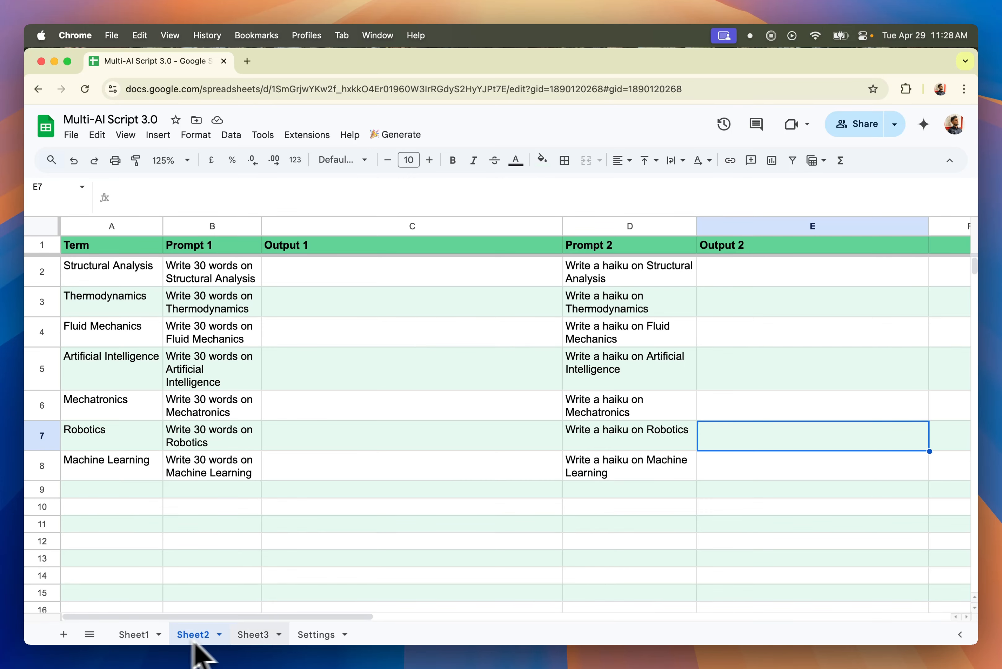
Add Sheet2 to the Data Sheets table in Settings below Sheet1 and set its AI engine to Claude.
{"action": "left_click", "coordinate": [326, 636]}
{"action": "left_click", "coordinate": [109, 429]}
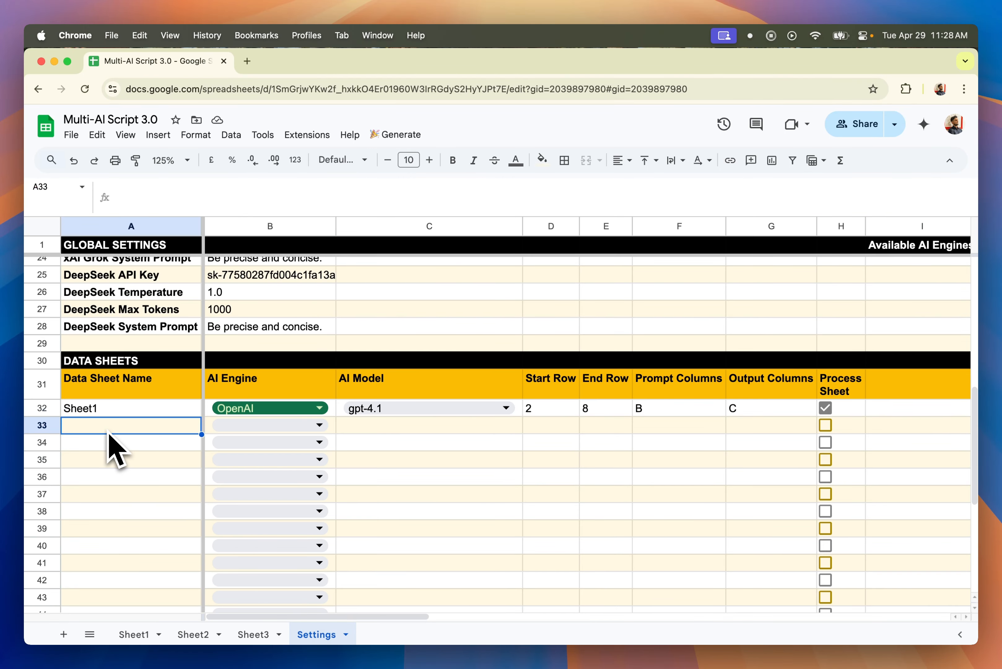
{"action": "type", "text": "Sheet2"}
{"action": "key", "text": "Tab"}
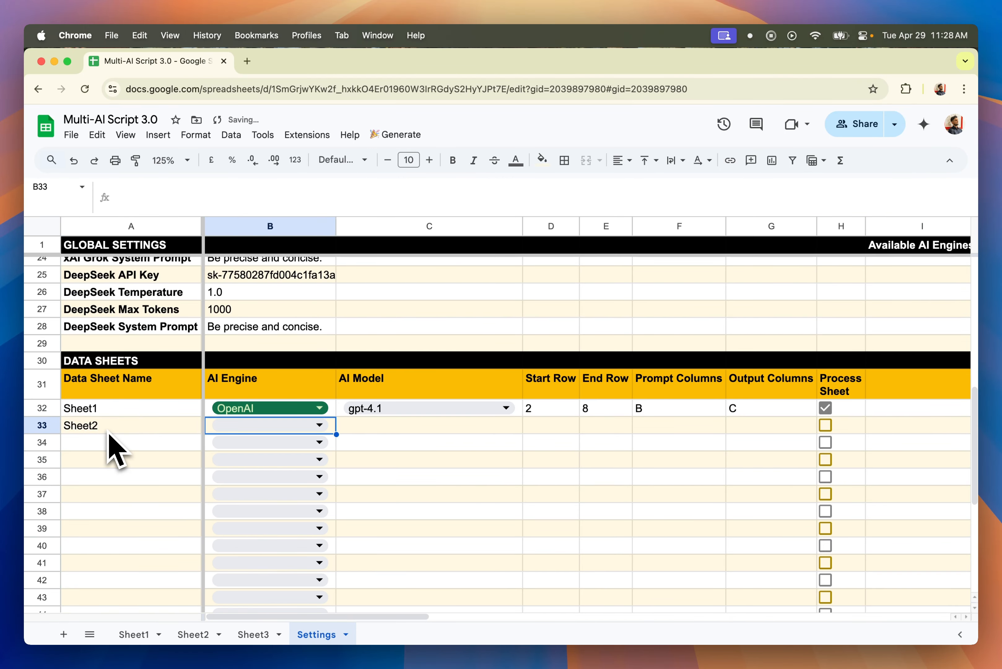
{"action": "left_click", "coordinate": [237, 430]}
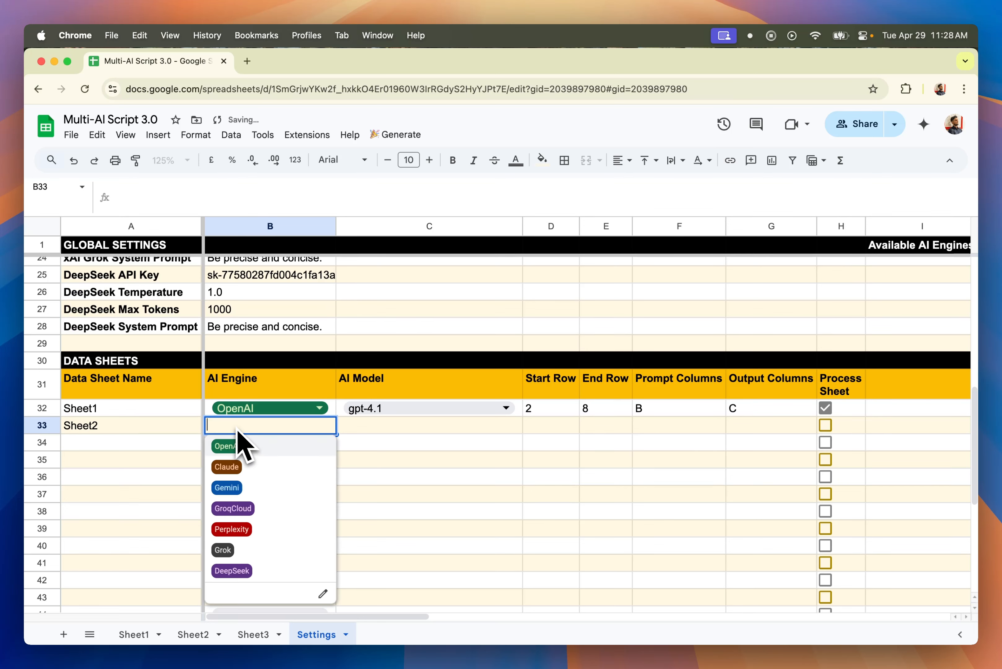
{"action": "left_click", "coordinate": [245, 466]}
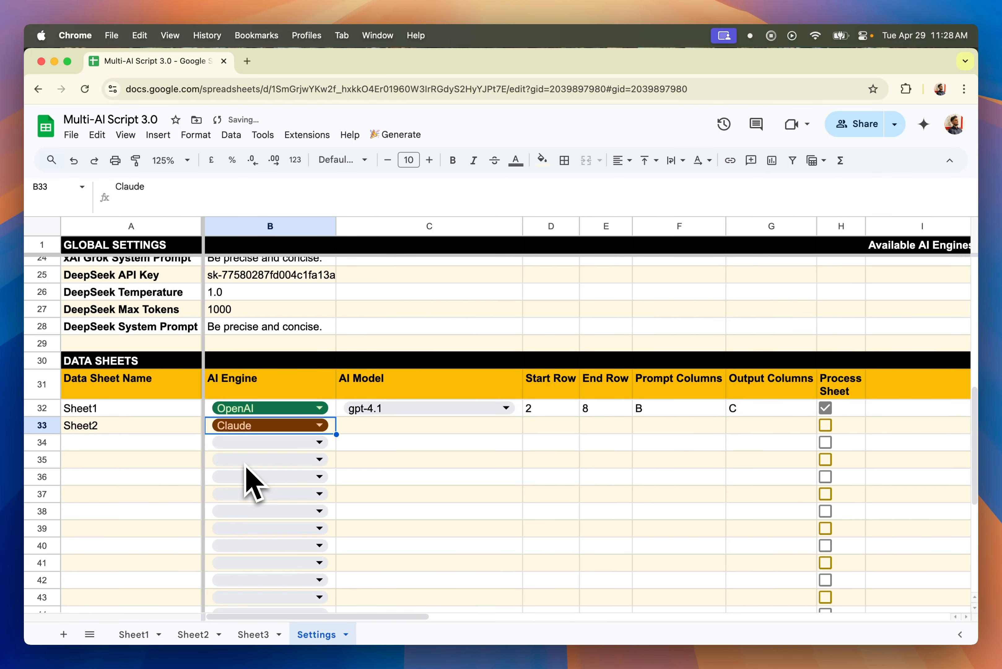
Try giving the Sheet2 row a model dropdown copied from the Sheet1 row, choose claude-3-5-sonnet-latest and clear the cell.
{"action": "left_click", "coordinate": [406, 432]}
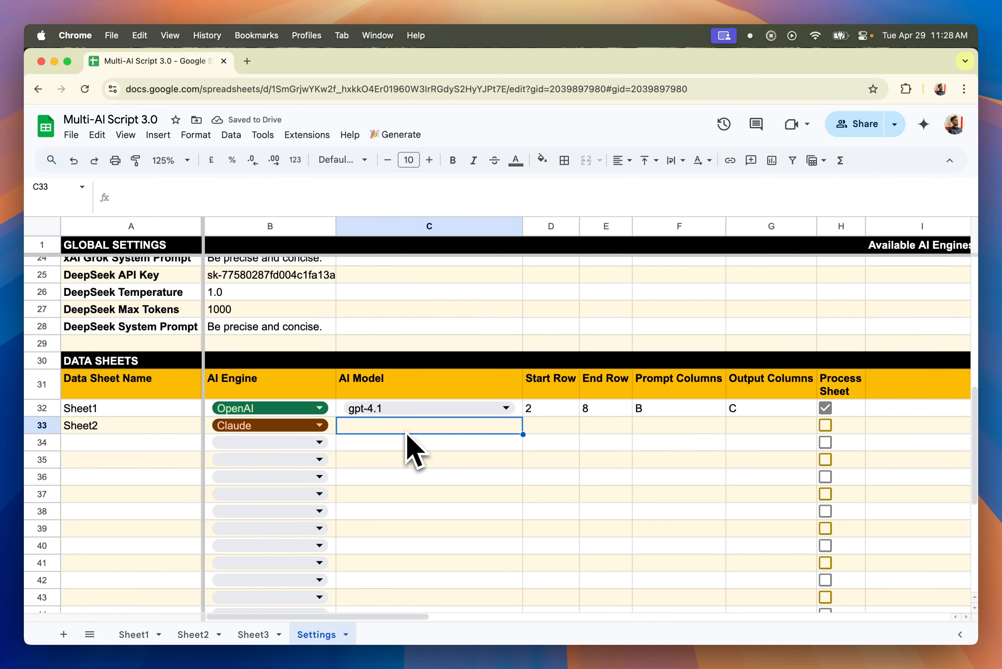
{"action": "left_click", "coordinate": [516, 413]}
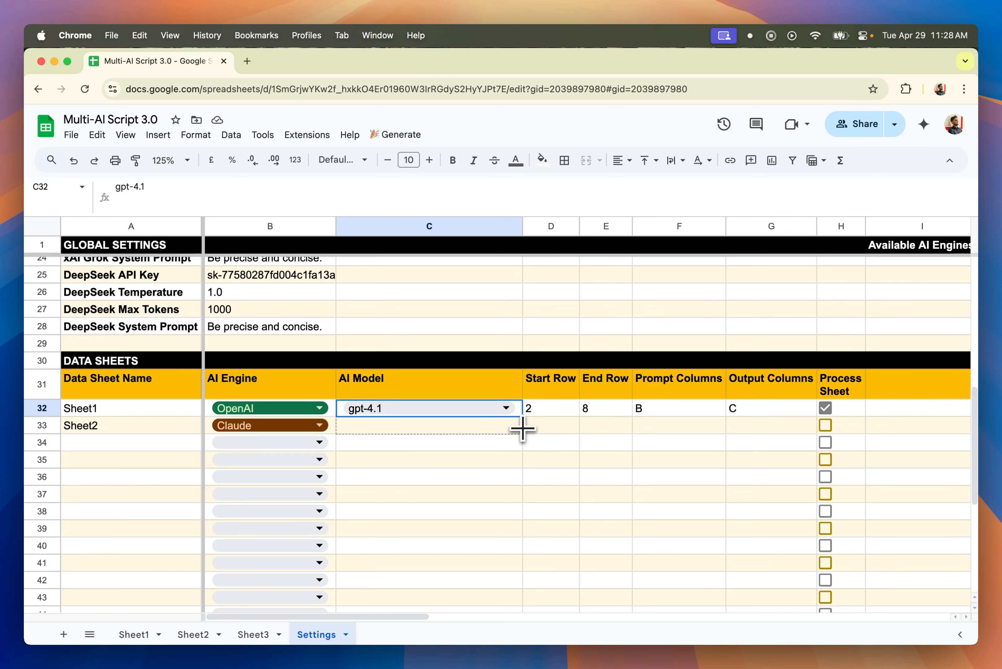
{"action": "left_click_drag", "start_coordinate": [522, 428], "coordinate": [521, 432]}
{"action": "double_click", "coordinate": [502, 427]}
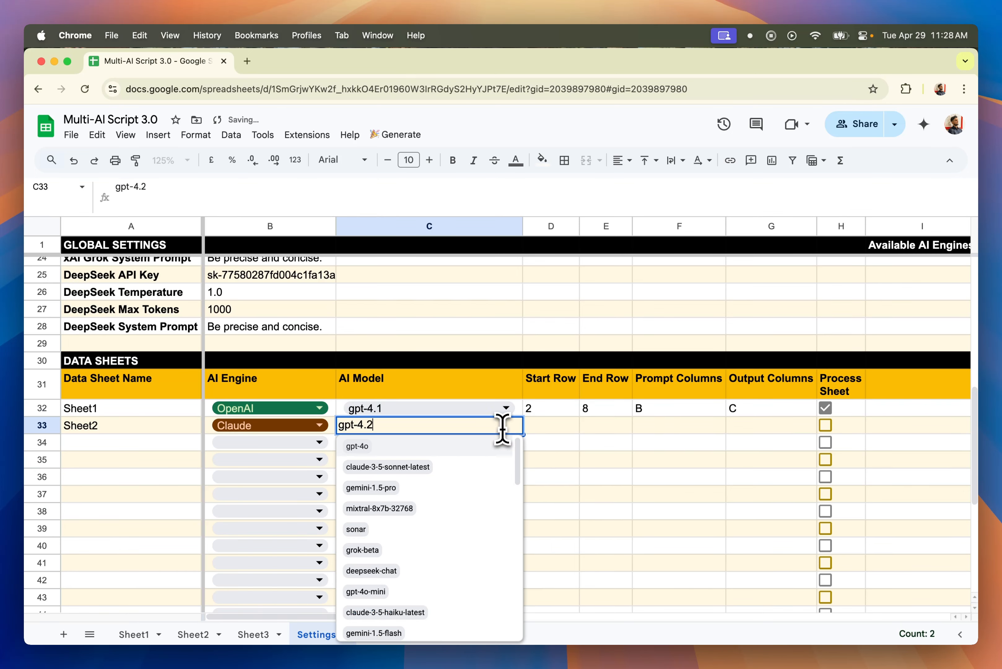
{"action": "left_click", "coordinate": [448, 469]}
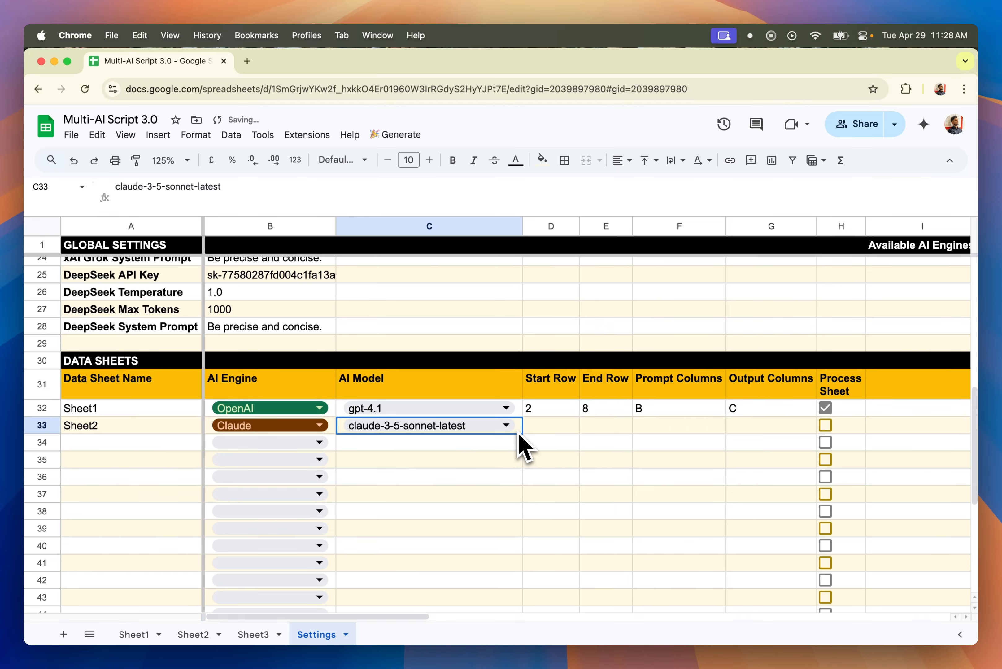
{"action": "key", "text": "Delete"}
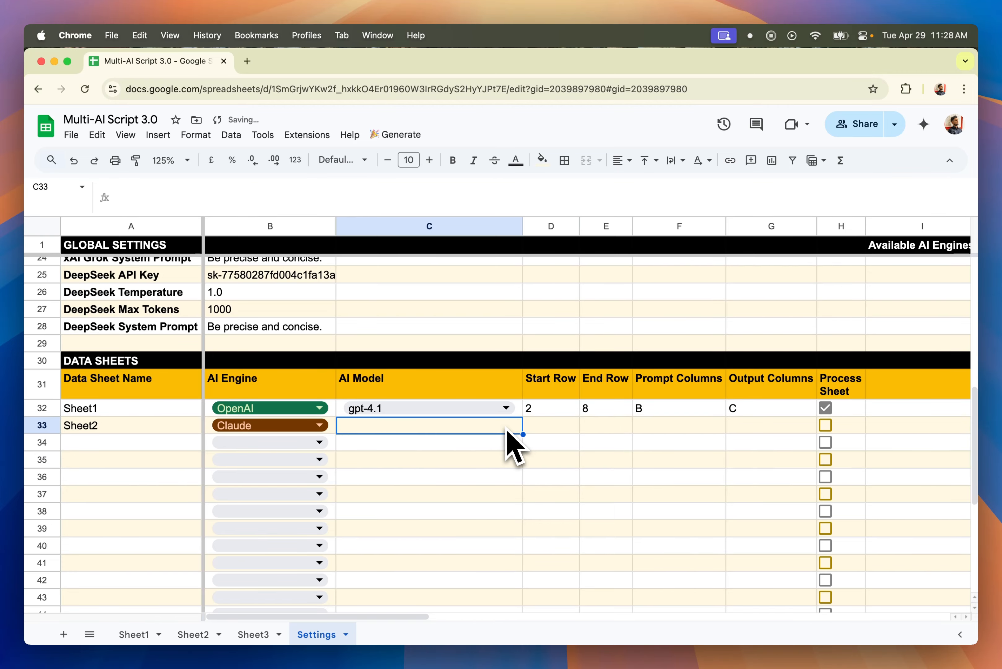
Copy claude-3-7-sonnet-latest from the Claude Models list into the AI Model cell of the Sheet2 row.
{"action": "scroll", "coordinate": [633, 414], "scroll_direction": "up", "scroll_amount": 10}
{"action": "scroll", "coordinate": [698, 402], "scroll_direction": "right", "scroll_amount": 5}
{"action": "scroll", "coordinate": [863, 358], "scroll_direction": "right", "scroll_amount": 3}
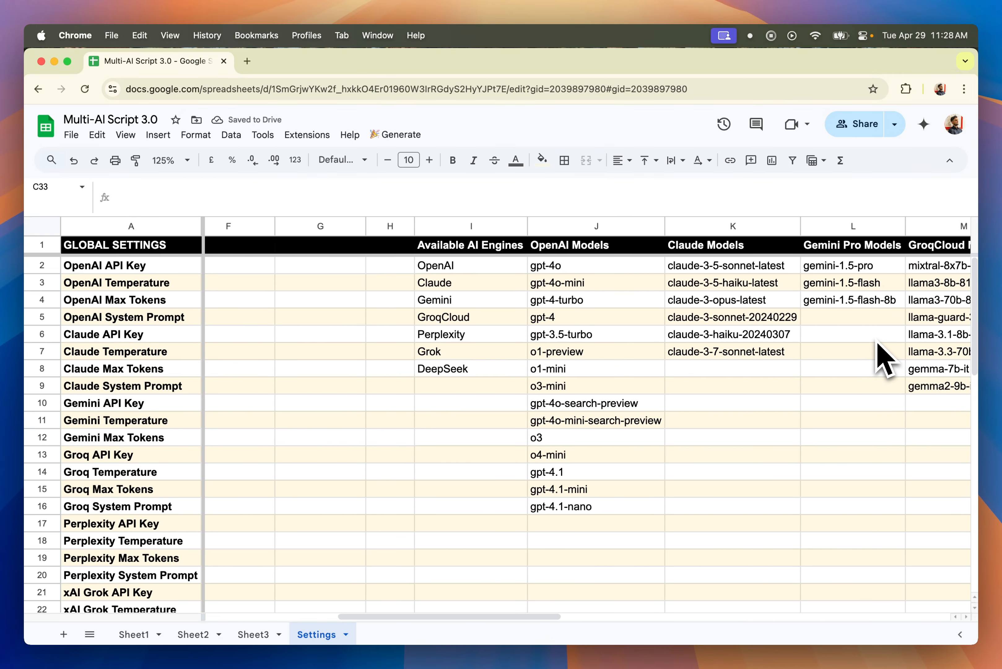
{"action": "left_click", "coordinate": [735, 353]}
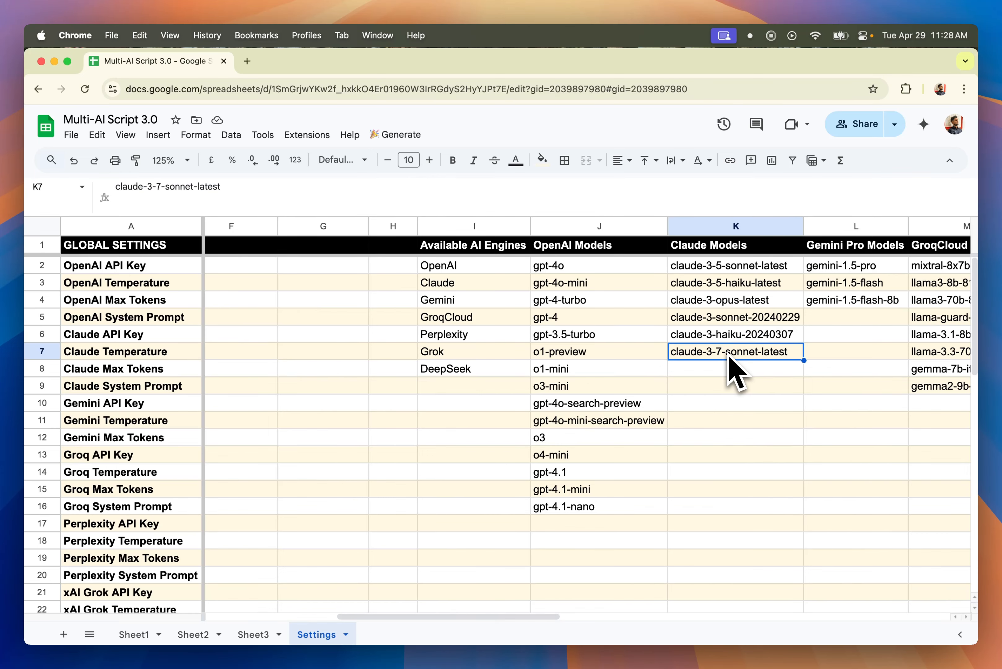
{"action": "scroll", "coordinate": [730, 358], "scroll_direction": "left", "scroll_amount": 5}
{"action": "scroll", "coordinate": [730, 357], "scroll_direction": "down", "scroll_amount": 10}
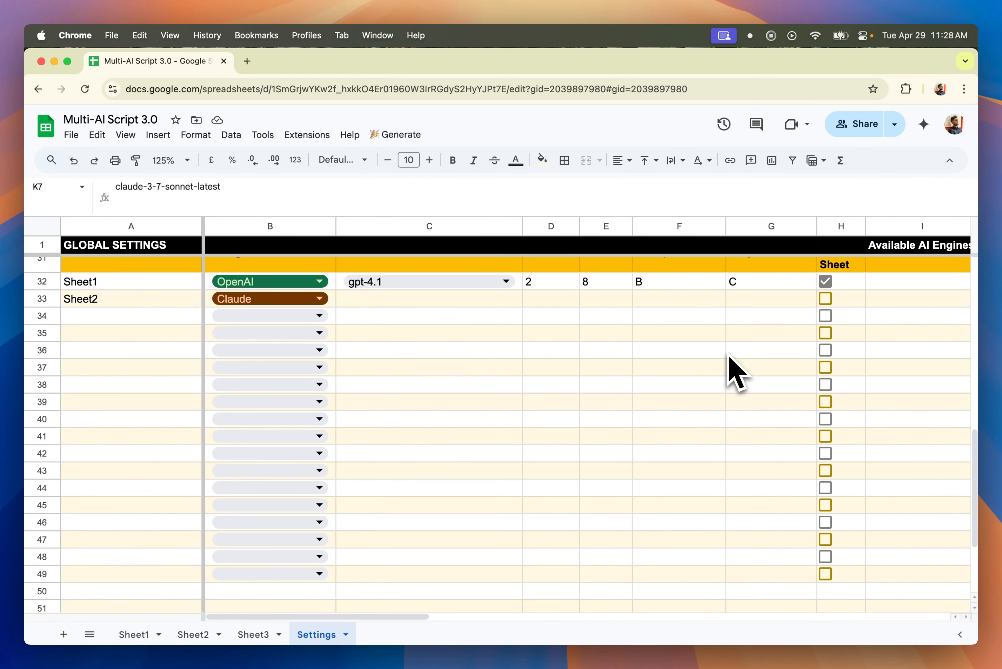
{"action": "left_click", "coordinate": [462, 303]}
{"action": "type", "text": "claude-3-7-sonnet-latest"}
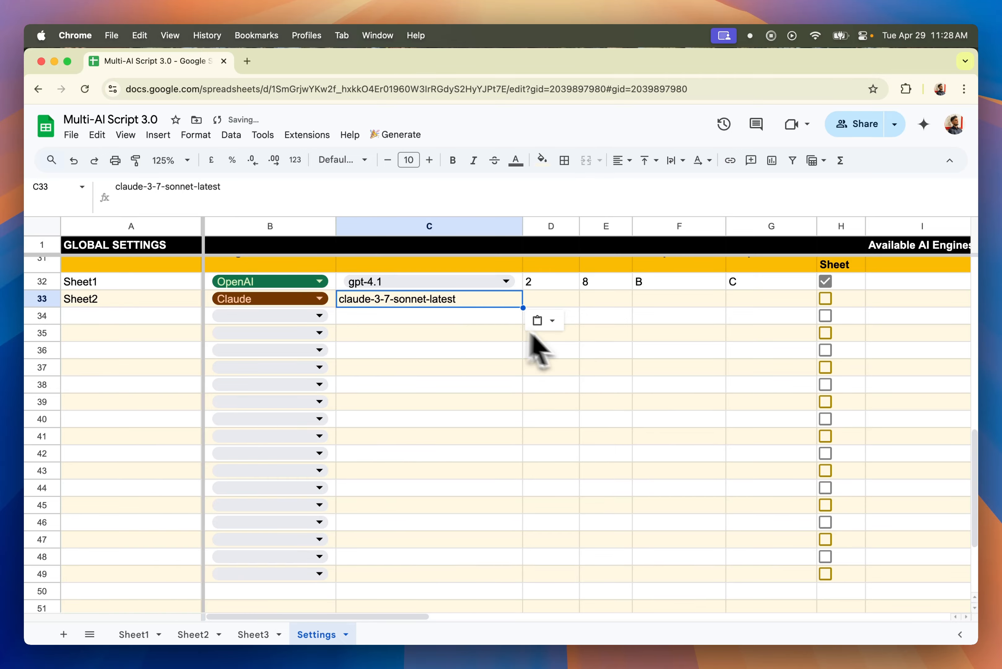
Check the term rows in Sheet2, then set the Sheet2 row's Start Row to 2 and End Row to 8 in Settings.
{"action": "left_click", "coordinate": [560, 367]}
{"action": "left_click", "coordinate": [536, 304]}
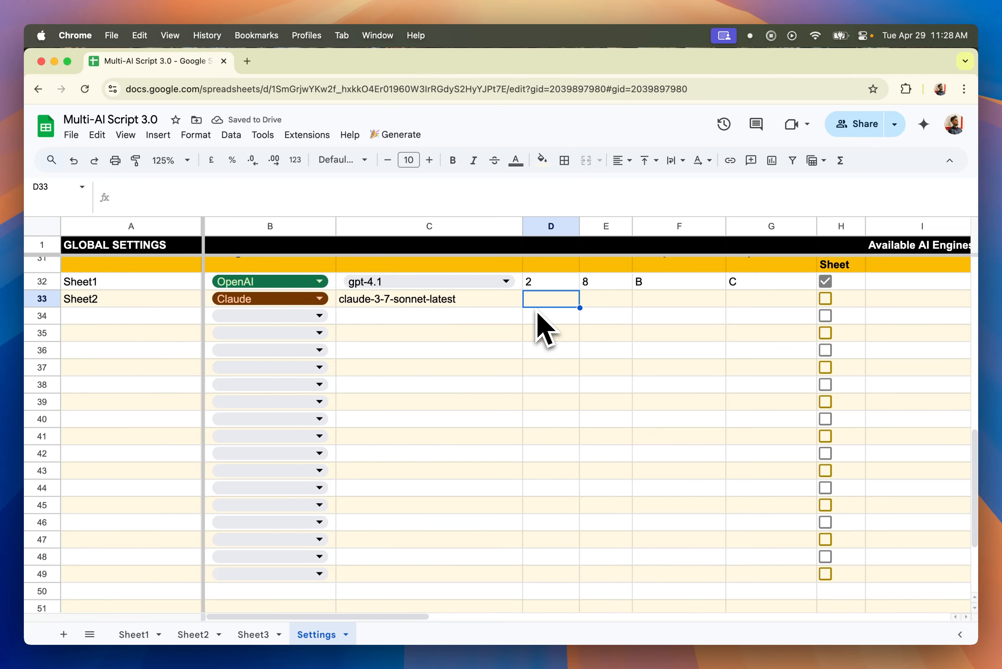
{"action": "scroll", "coordinate": [541, 321], "scroll_direction": "up", "scroll_amount": 1}
{"action": "scroll", "coordinate": [544, 340], "scroll_direction": "up", "scroll_amount": 1}
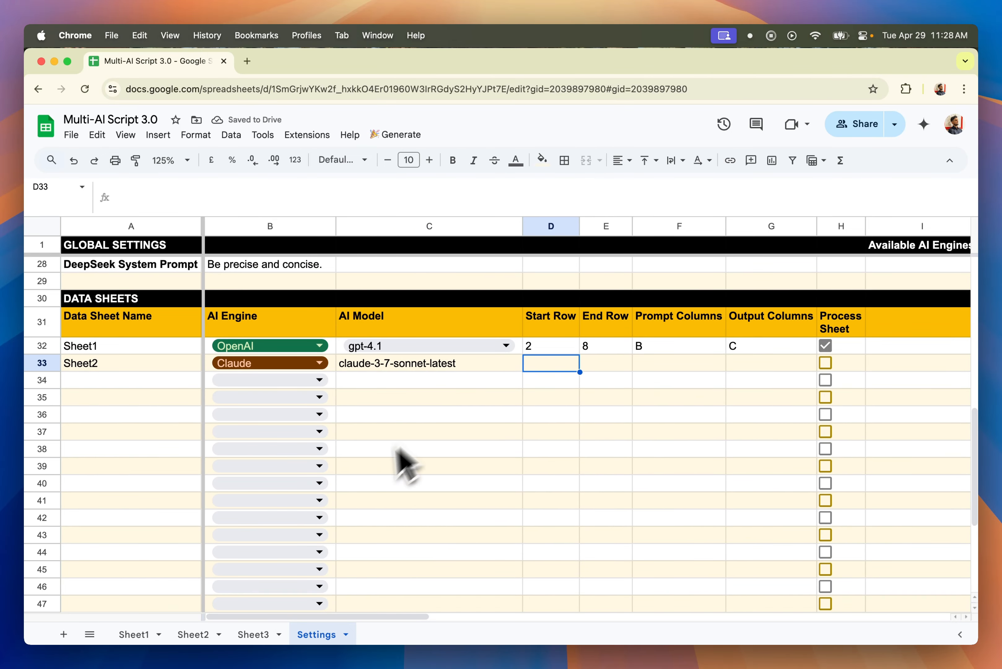
{"action": "left_click", "coordinate": [199, 631]}
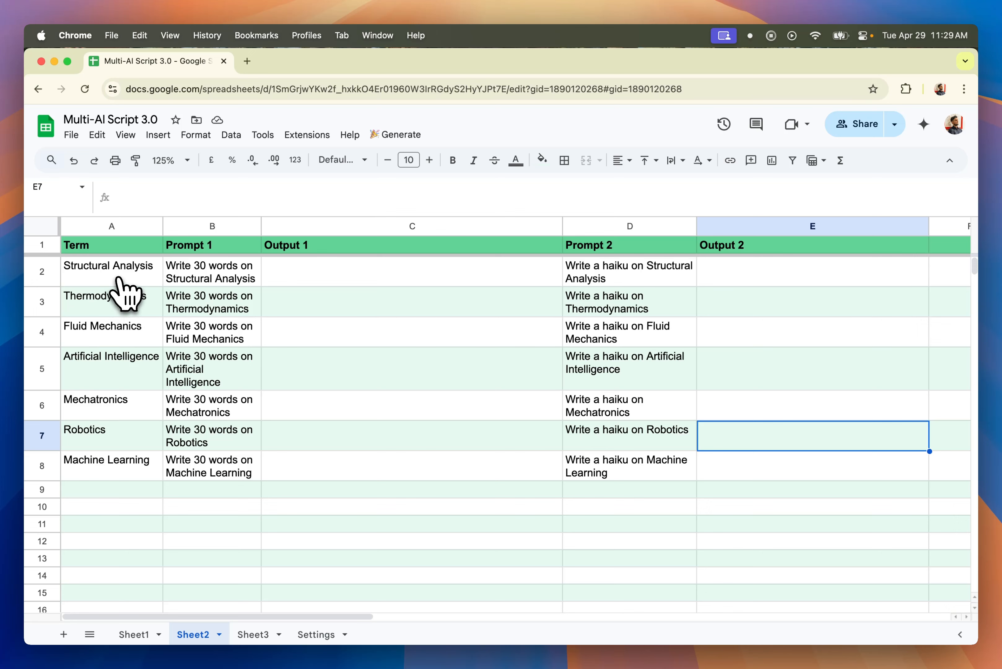
{"action": "left_click", "coordinate": [41, 272]}
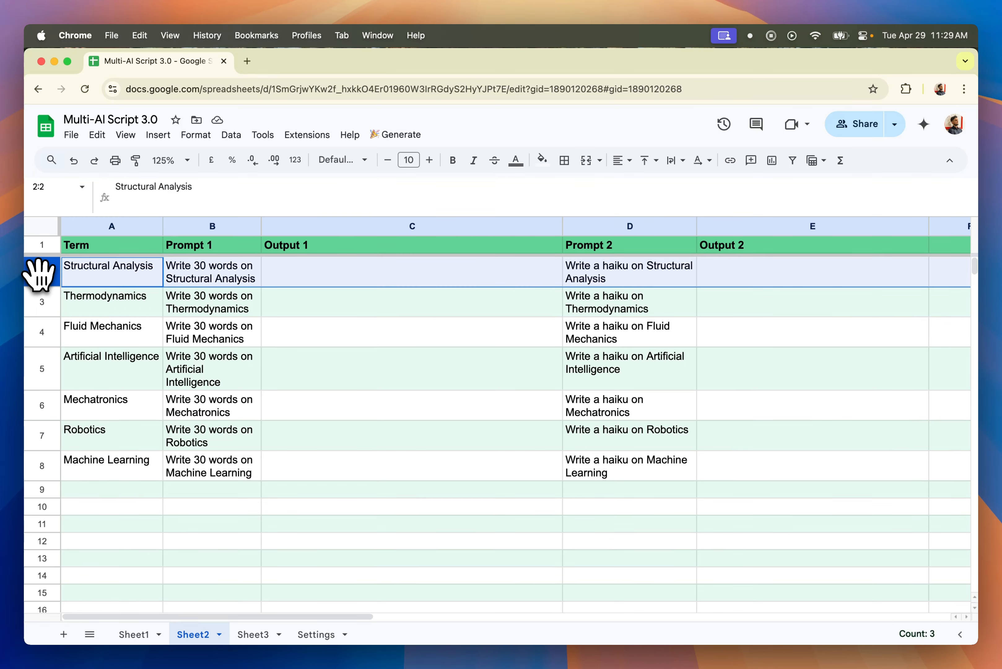
{"action": "left_click", "coordinate": [45, 466]}
{"action": "left_click", "coordinate": [319, 635]}
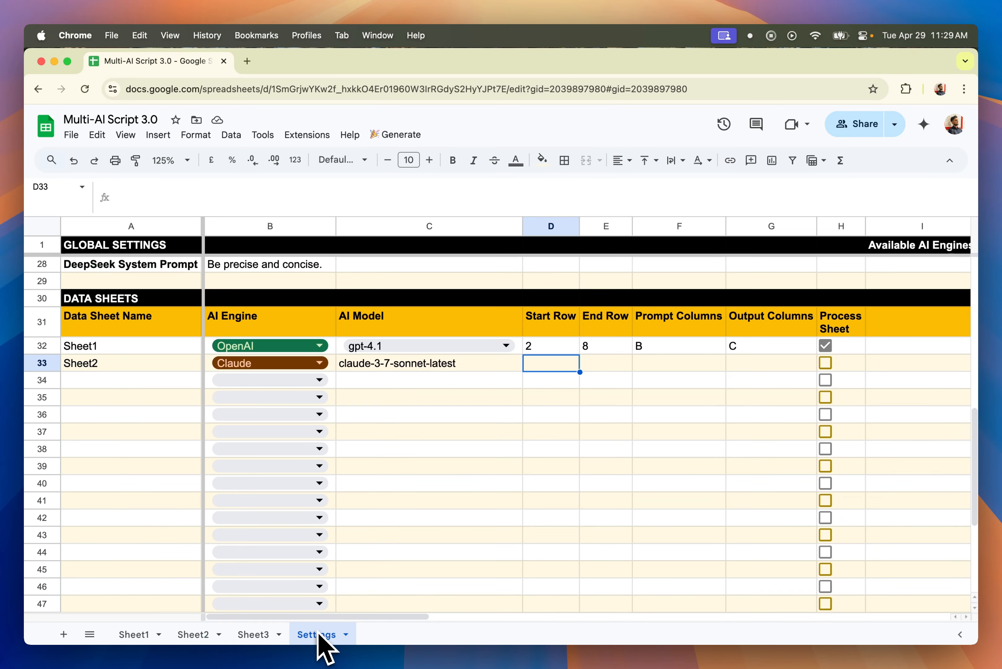
{"action": "type", "text": "2"}
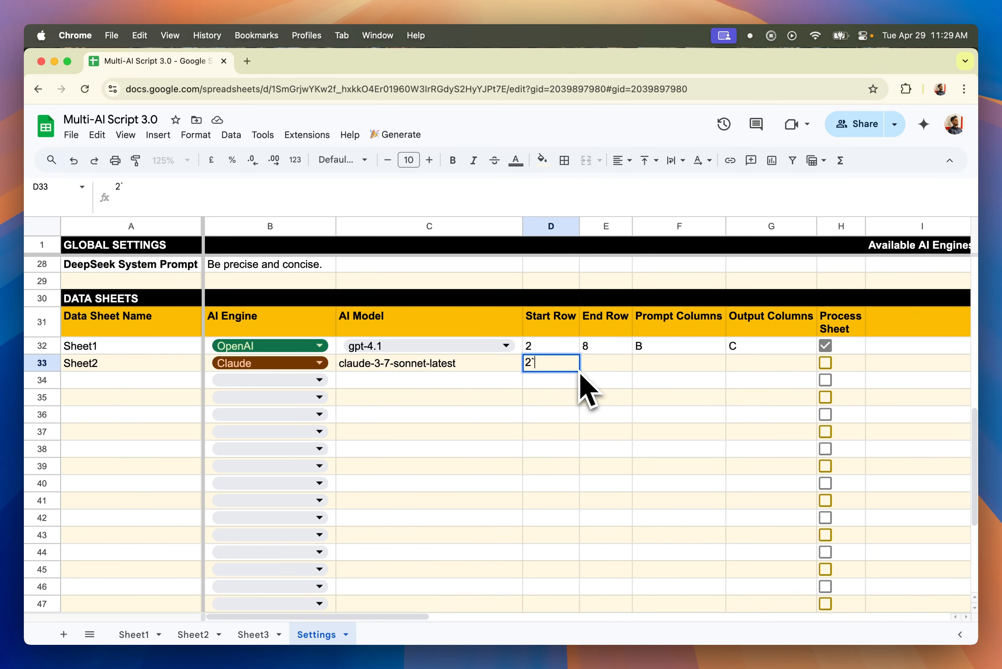
{"action": "key", "text": "Tab"}
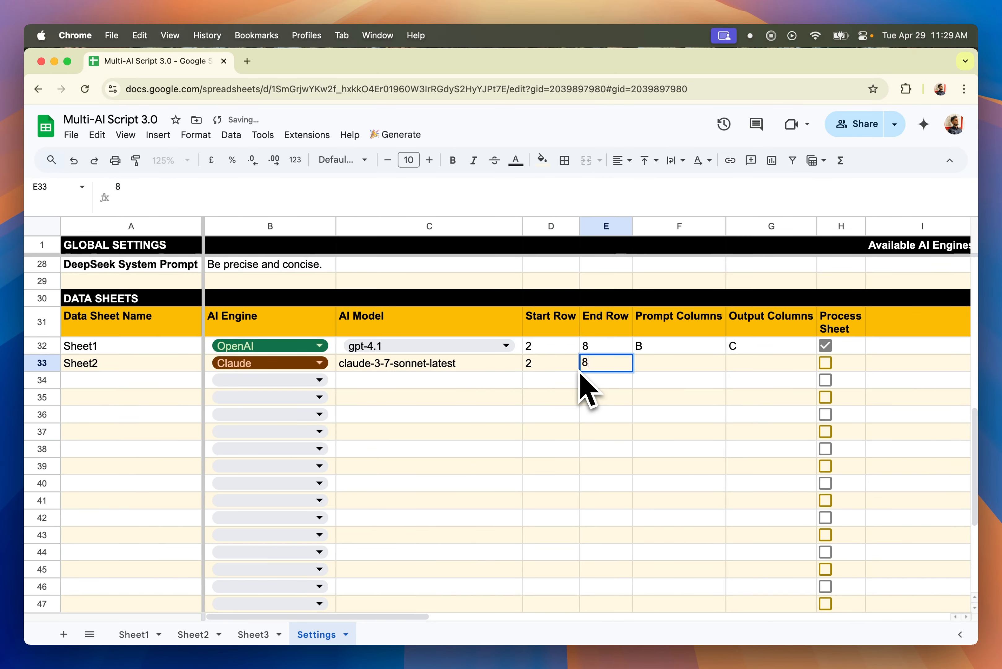
{"action": "key", "text": "Tab"}
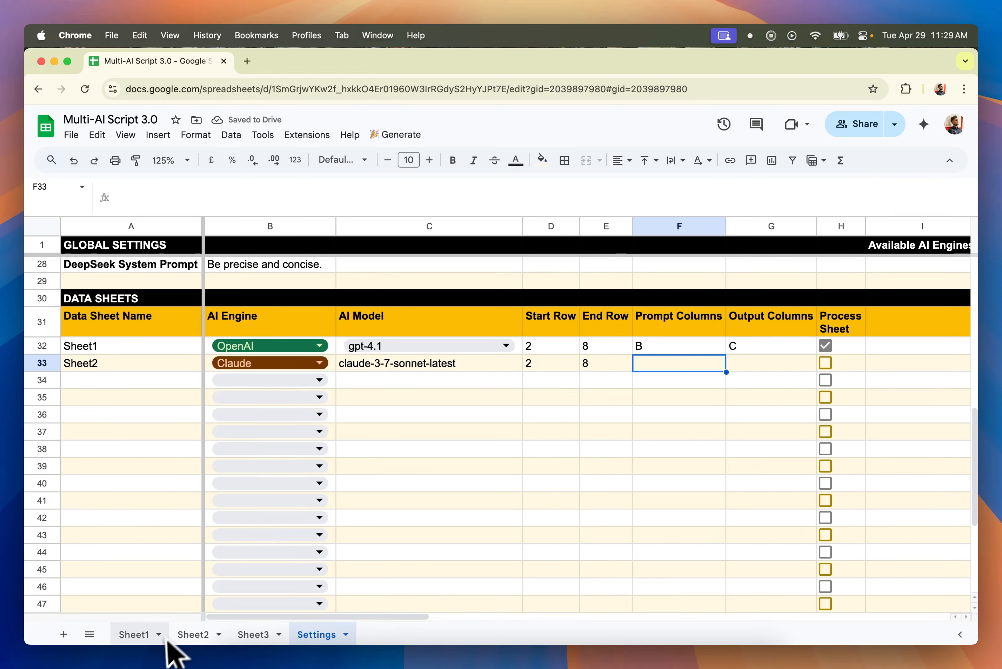
Set the Sheet2 row's Prompt Columns to B and Output Columns to C in Settings, matching Prompt 1 and Output 1.
{"action": "left_click", "coordinate": [193, 635]}
{"action": "left_click", "coordinate": [278, 309]}
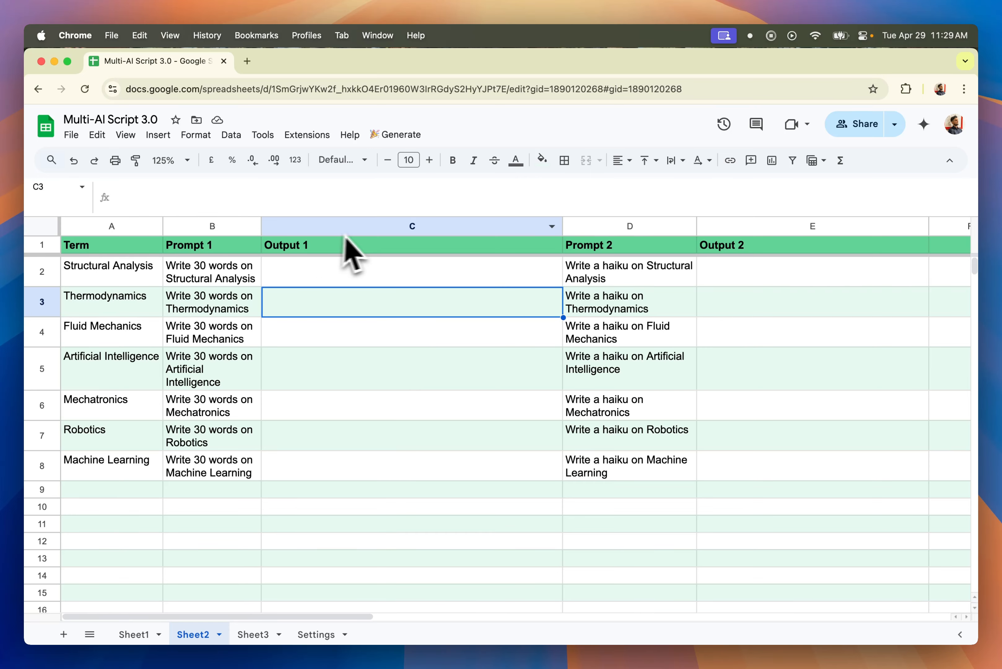
{"action": "left_click", "coordinate": [318, 635]}
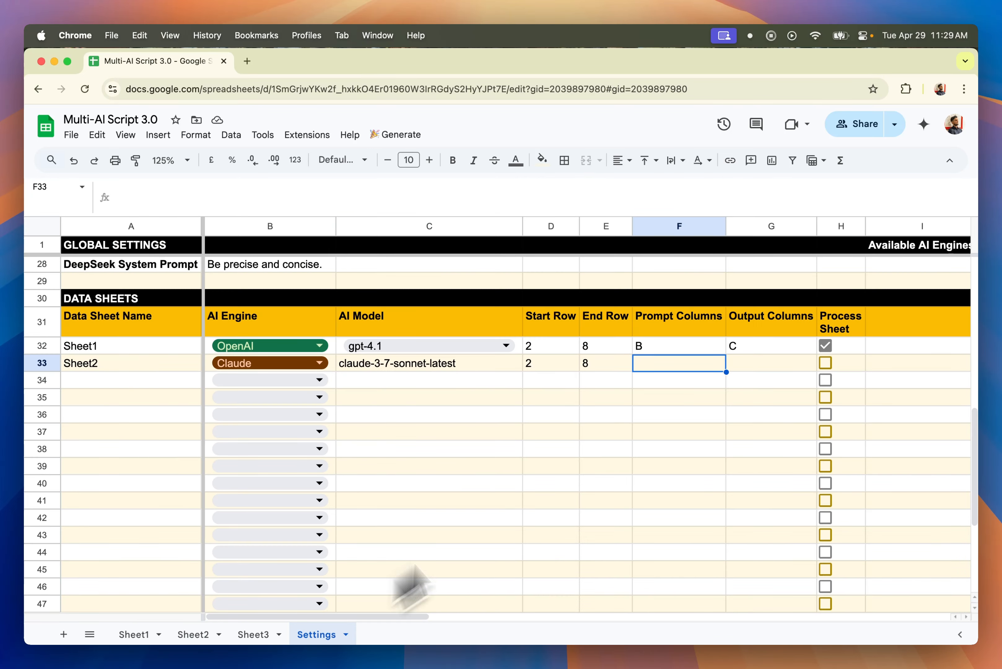
{"action": "double_click", "coordinate": [662, 365]}
{"action": "key", "text": "Tab"}
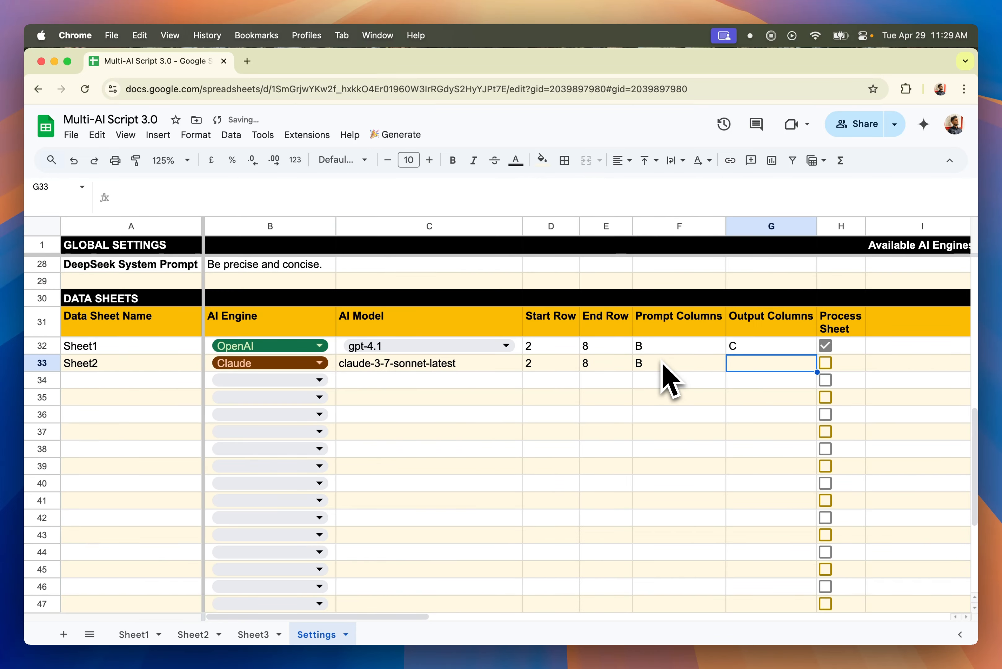
{"action": "type", "text": "C"}
{"action": "key", "text": "Return"}
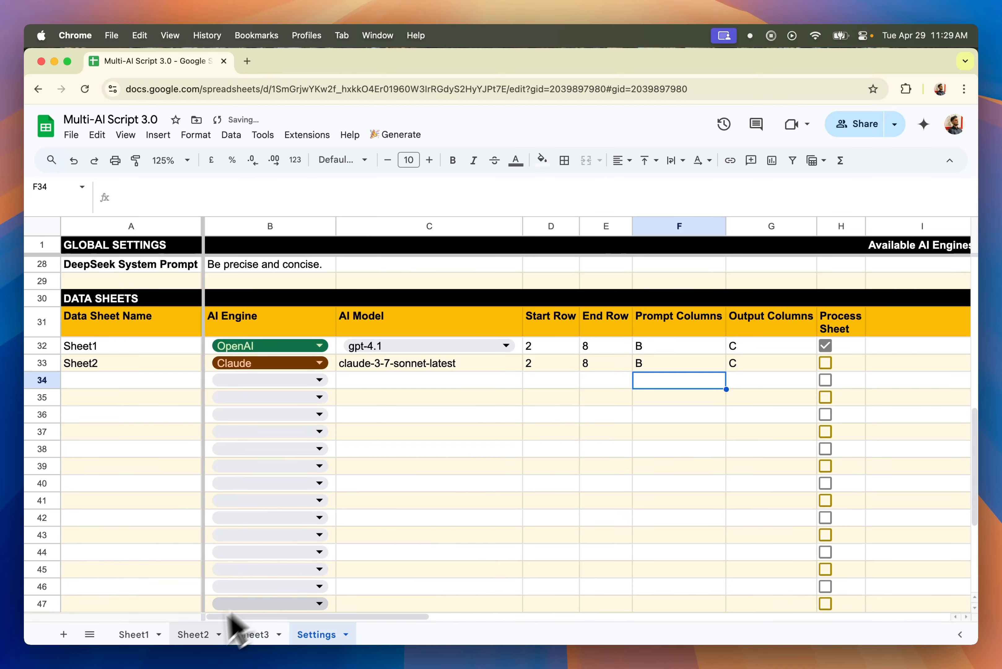
Extend the Sheet2 row's Prompt Columns to B,D and Output Columns to C,E to include the second prompt and output pair.
{"action": "left_click", "coordinate": [194, 635]}
{"action": "left_click", "coordinate": [612, 279]}
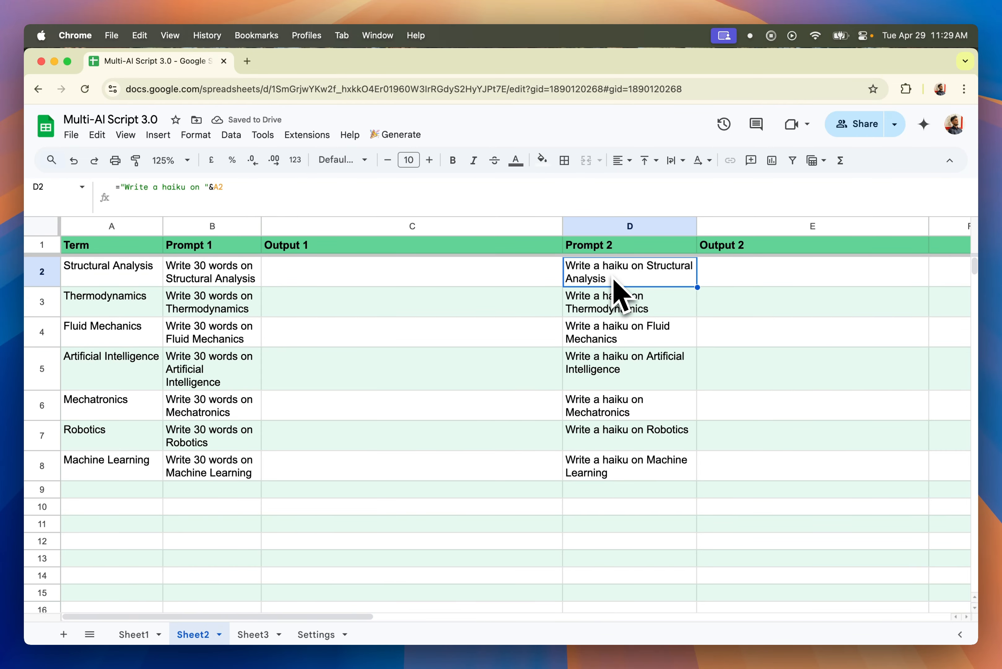
{"action": "left_click", "coordinate": [783, 276]}
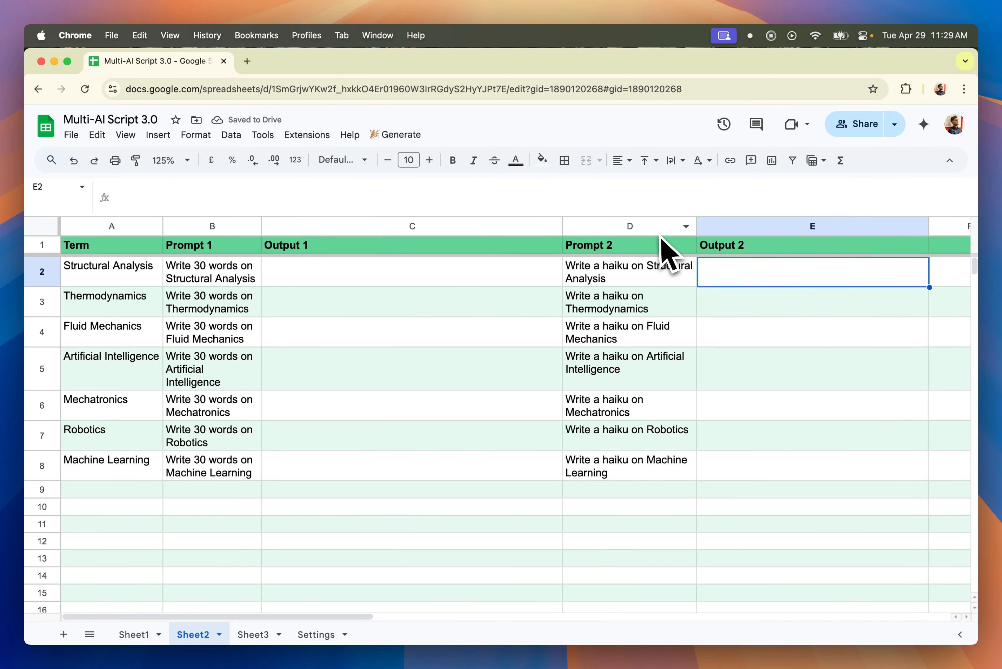
{"action": "left_click", "coordinate": [317, 634]}
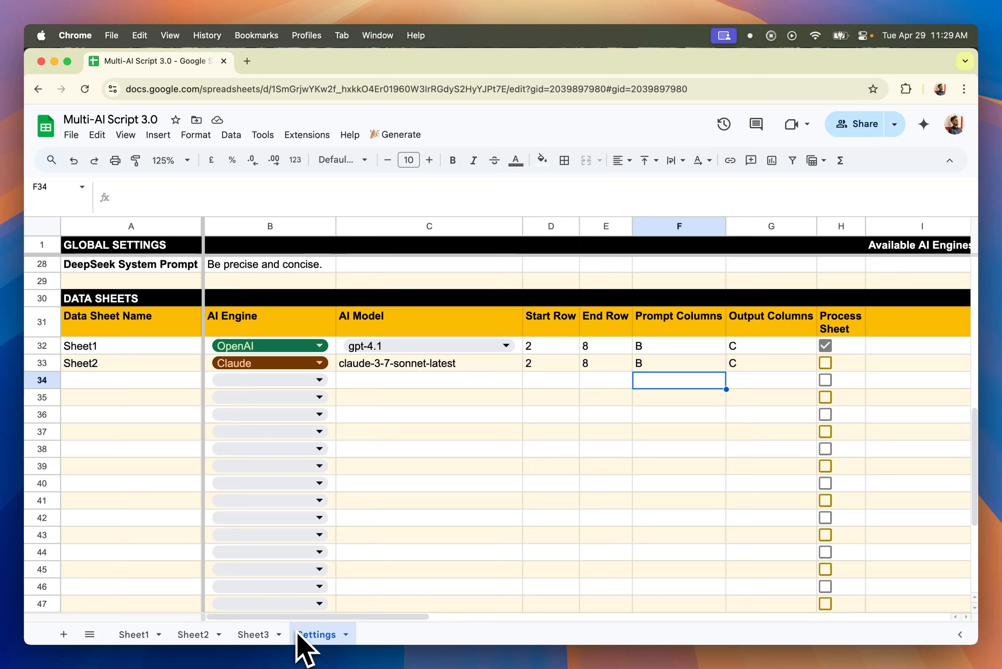
{"action": "double_click", "coordinate": [683, 363]}
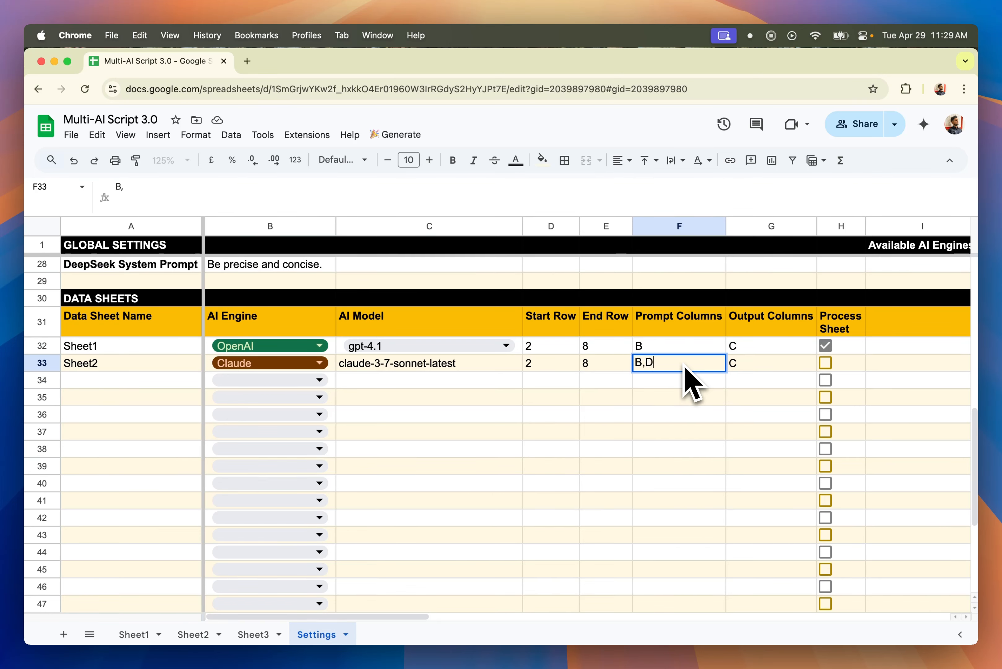
{"action": "key", "text": "Tab"}
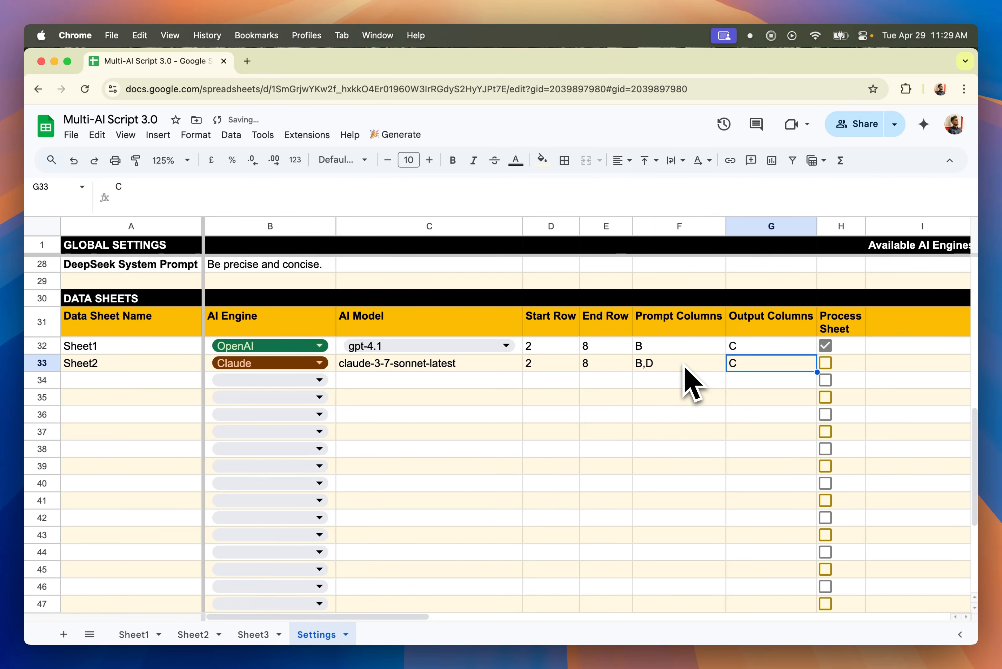
{"action": "key", "text": "Return"}
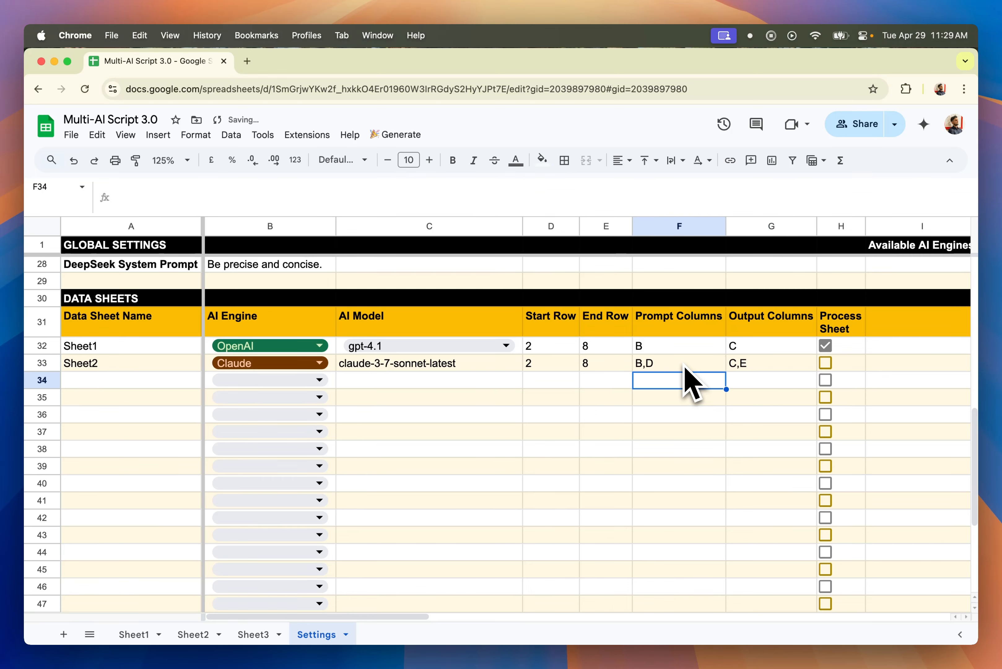
Compare the prompt and output column pairs, then enable Process Sheet for Sheet2 and disable it for Sheet1.
{"action": "left_click", "coordinate": [645, 368]}
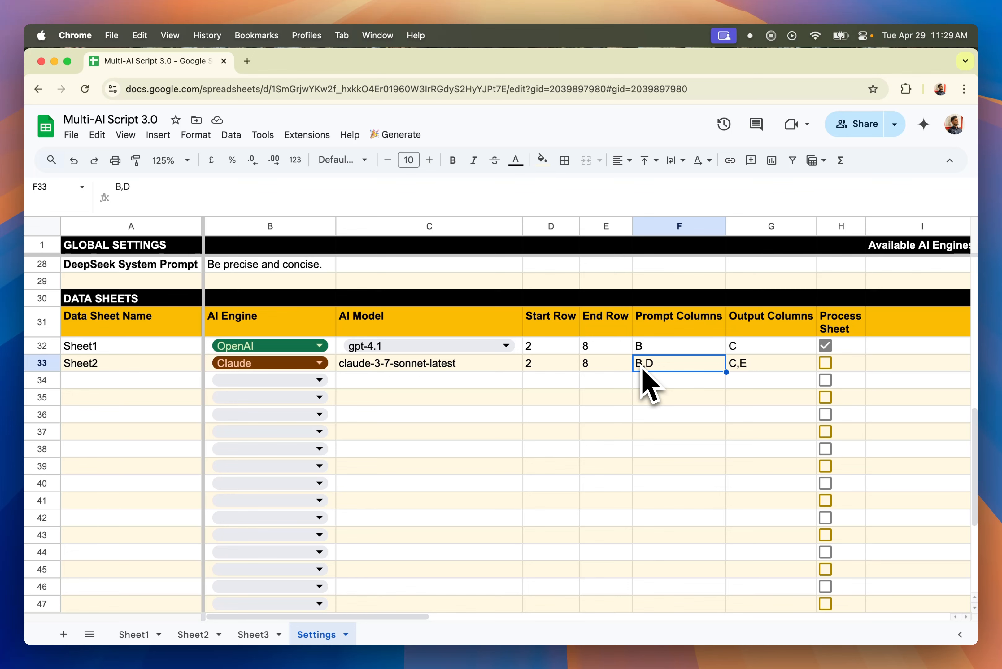
{"action": "left_click", "coordinate": [739, 377]}
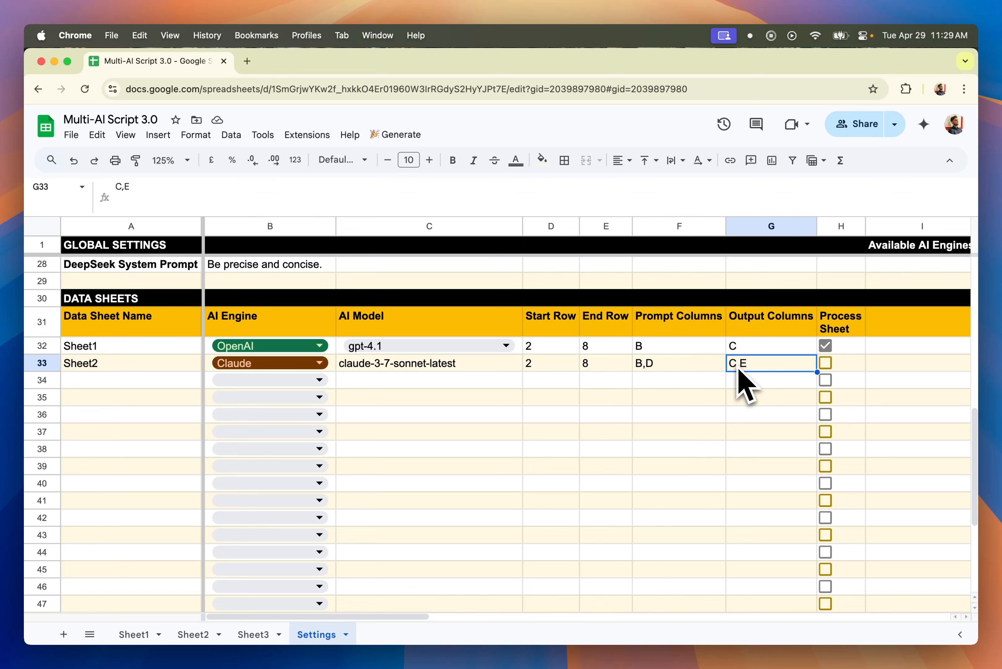
{"action": "left_click", "coordinate": [653, 369]}
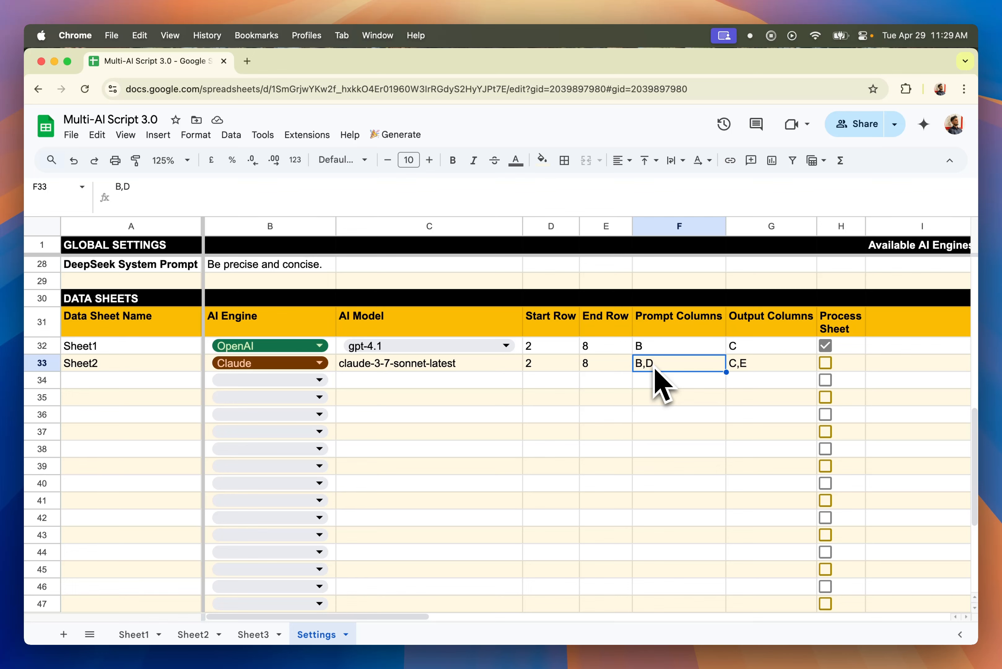
{"action": "left_click", "coordinate": [751, 352]}
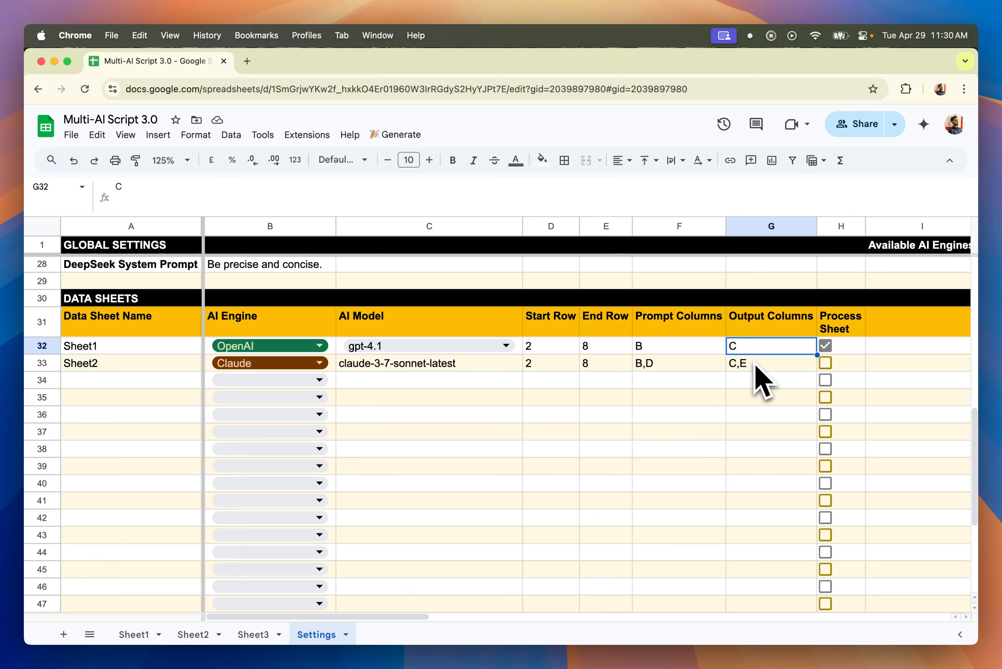
{"action": "left_click", "coordinate": [755, 364]}
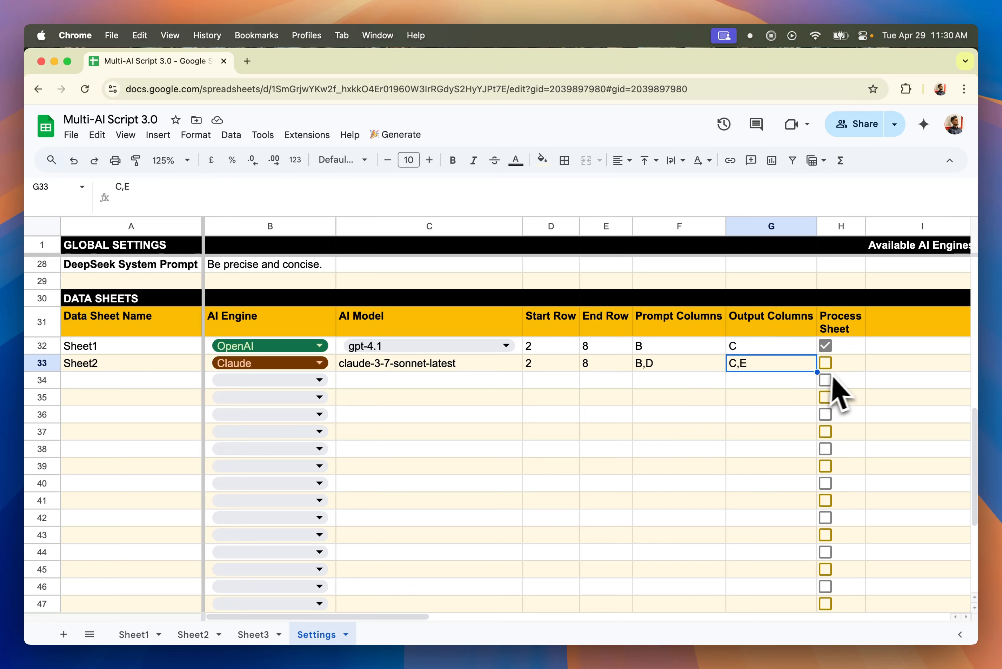
{"action": "left_click", "coordinate": [825, 363]}
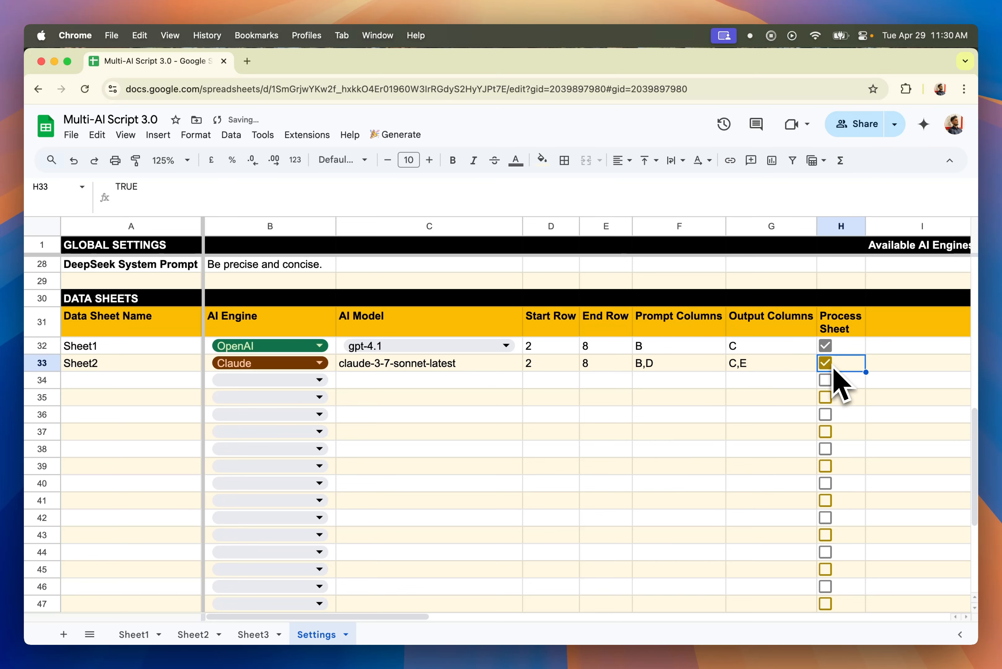
{"action": "left_click", "coordinate": [826, 347]}
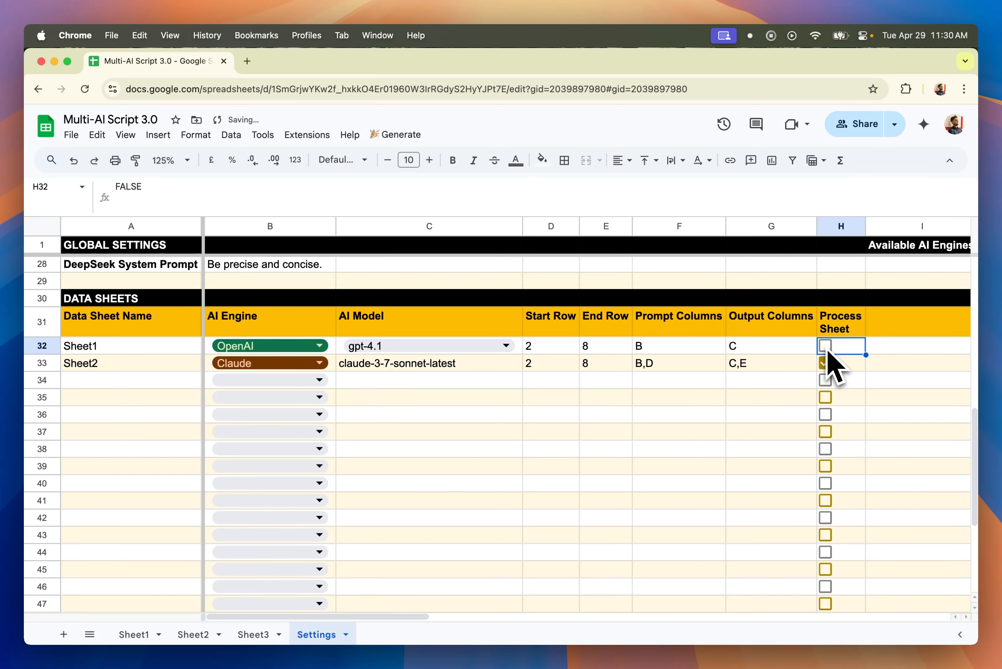
{"action": "left_click", "coordinate": [914, 369]}
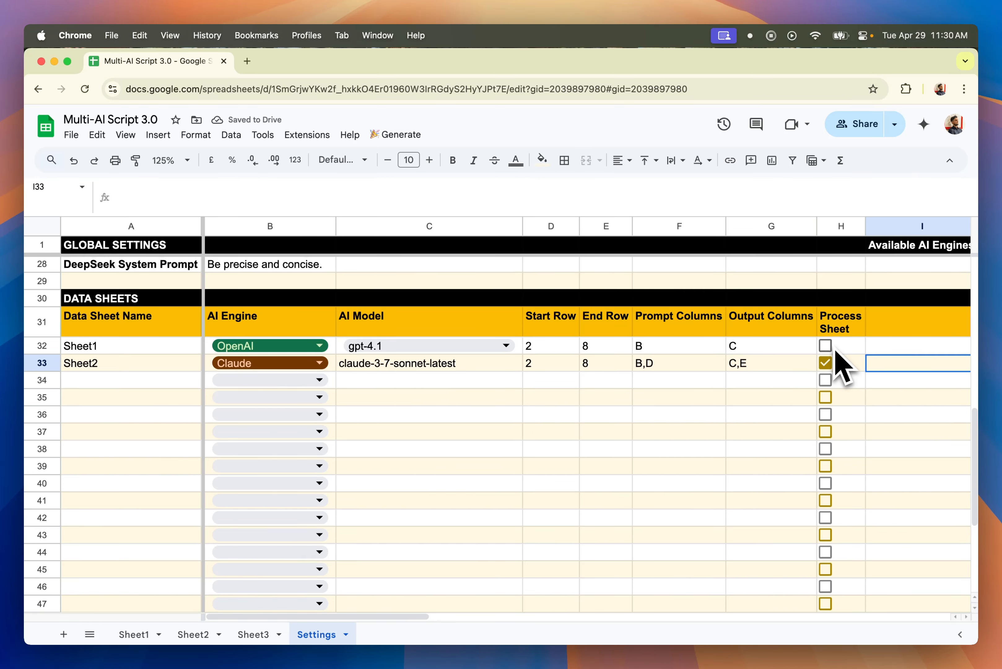
Run the Generate script on Sheet2 and cancel it once the first few rows have outputs.
{"action": "left_click", "coordinate": [200, 635]}
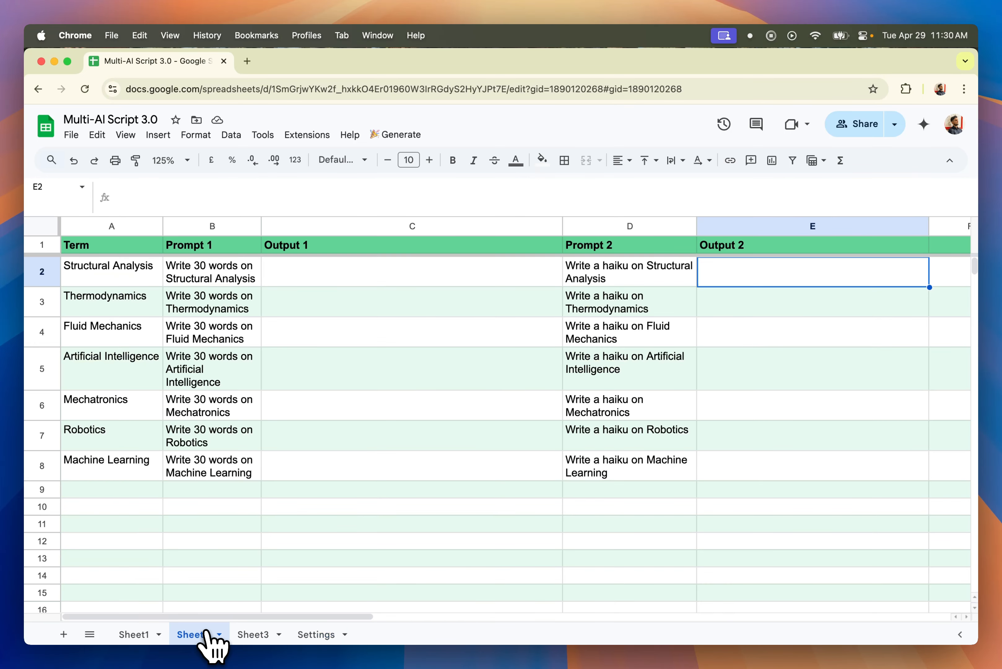
{"action": "left_click", "coordinate": [406, 138]}
{"action": "left_click", "coordinate": [414, 156]}
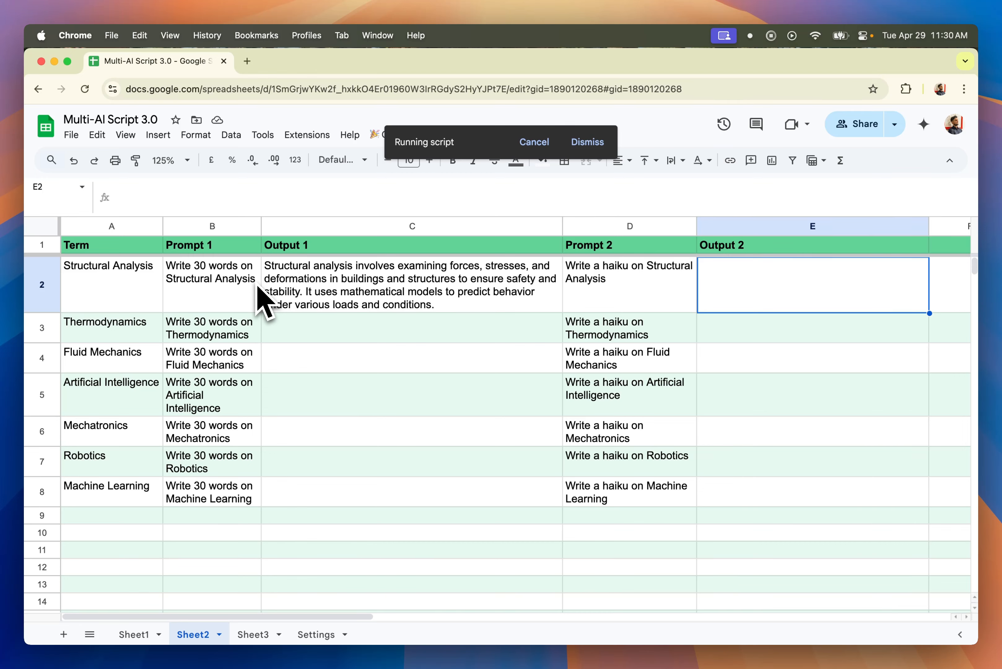
{"action": "left_click", "coordinate": [365, 292]}
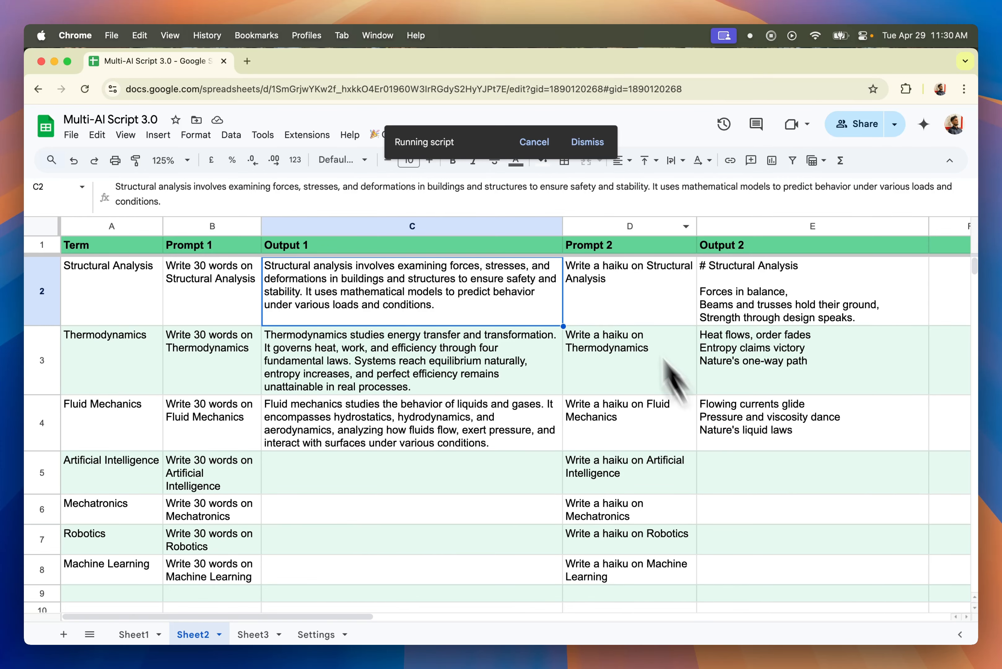
{"action": "left_click", "coordinate": [535, 142]}
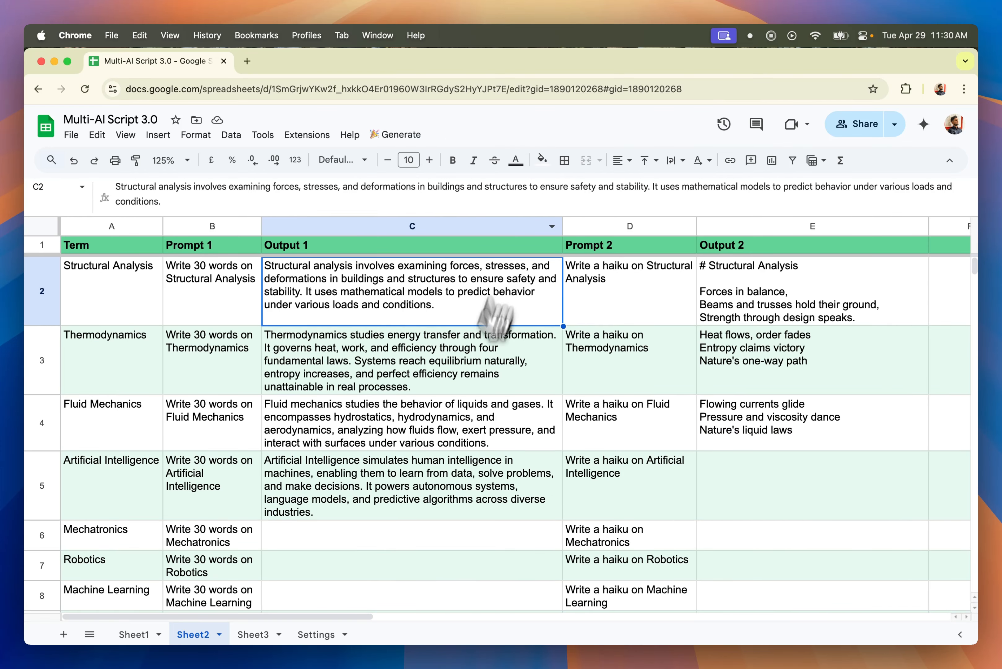
{"action": "scroll", "coordinate": [465, 407], "scroll_direction": "down", "scroll_amount": 5}
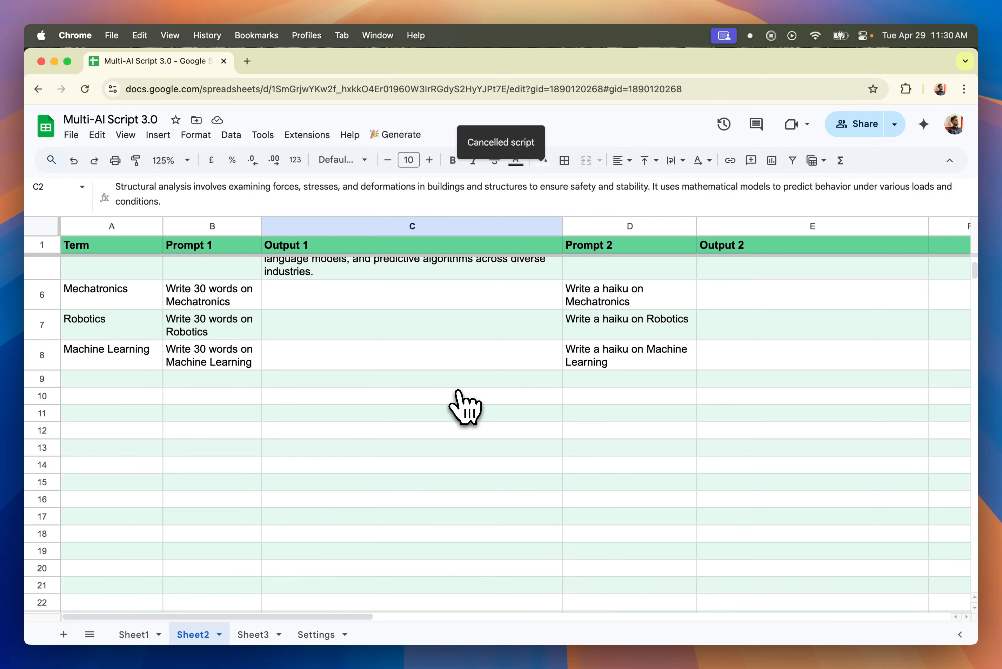
Examine Sheet3's first guest row from Guest Name to Venue, along with the Prompt formula that combines those columns.
{"action": "left_click", "coordinate": [252, 636]}
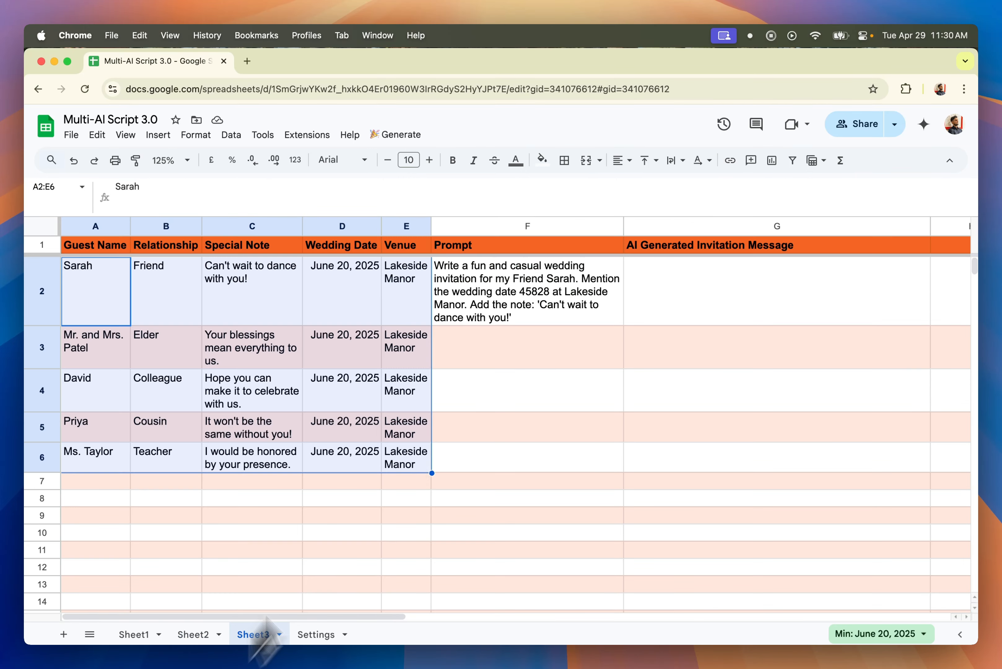
{"action": "left_click", "coordinate": [402, 463]}
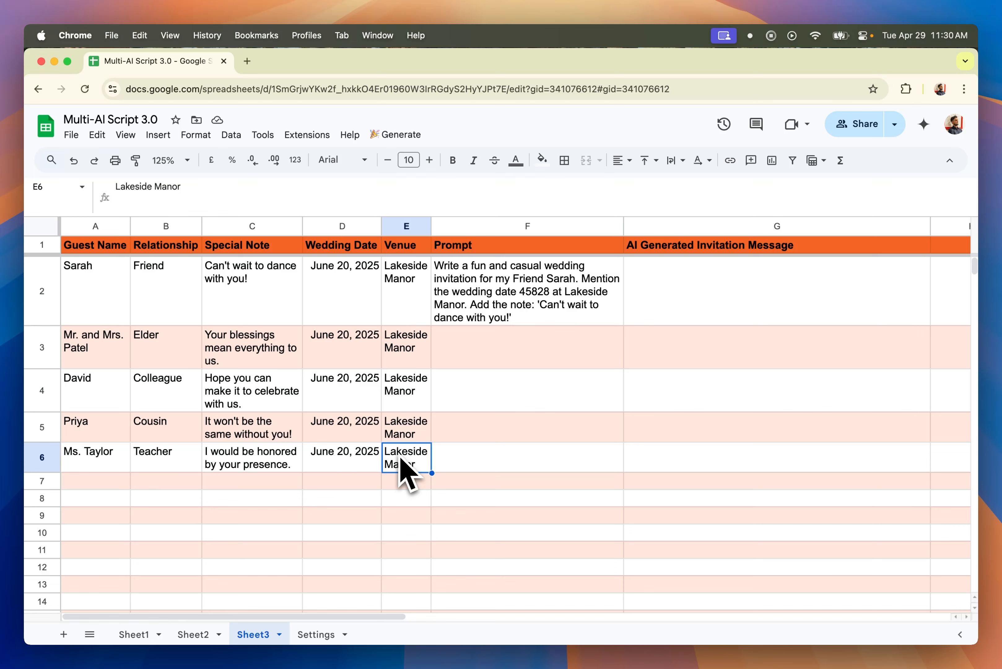
{"action": "left_click", "coordinate": [117, 282]}
{"action": "left_click", "coordinate": [177, 280]}
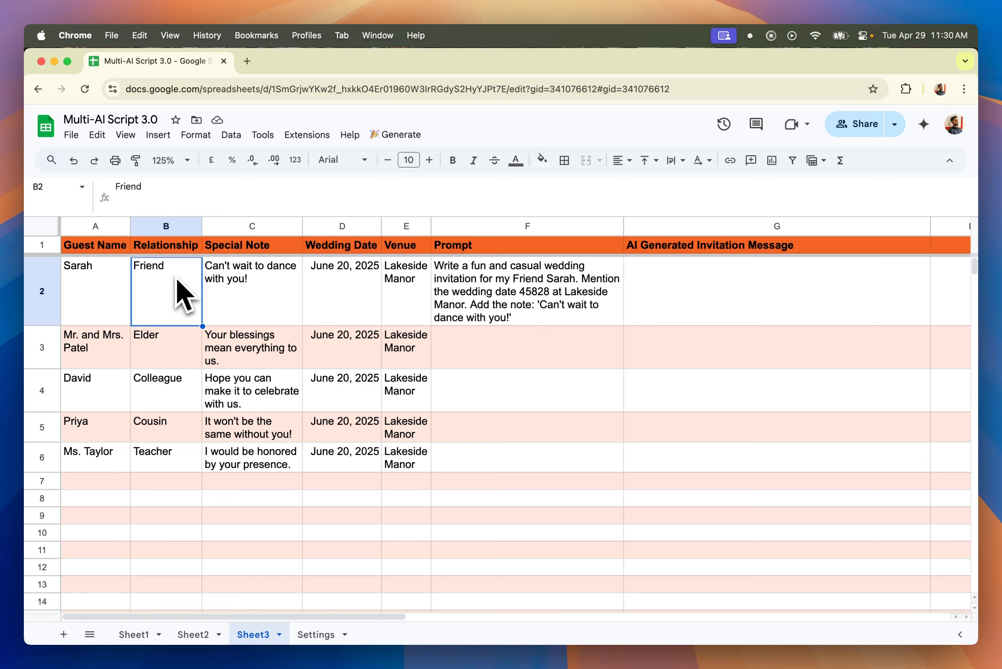
{"action": "left_click", "coordinate": [285, 293]}
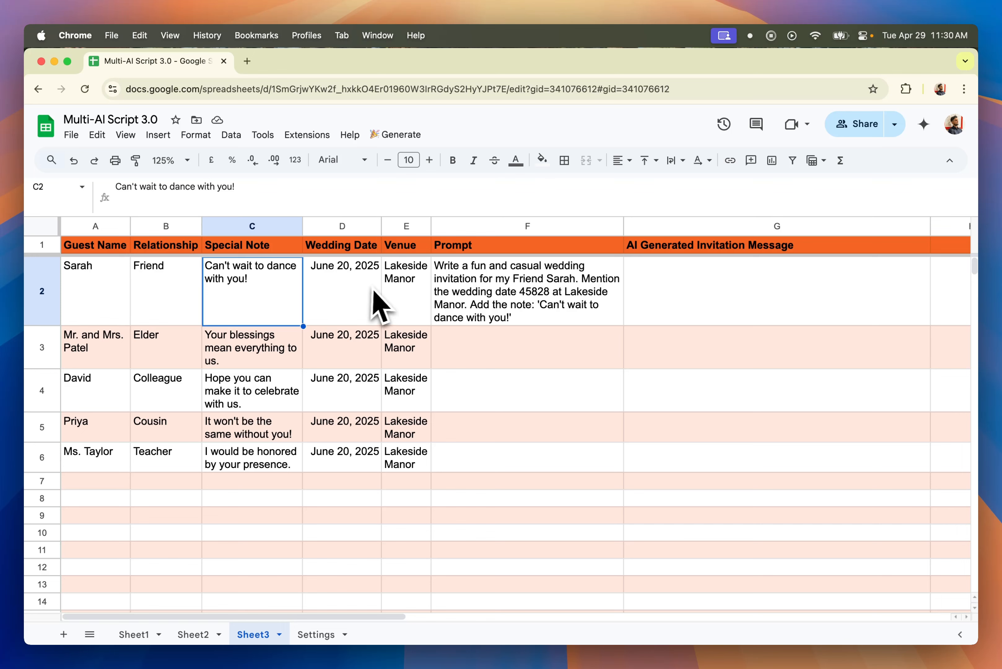
{"action": "left_click", "coordinate": [377, 303]}
{"action": "left_click", "coordinate": [414, 302]}
{"action": "left_click", "coordinate": [476, 310]}
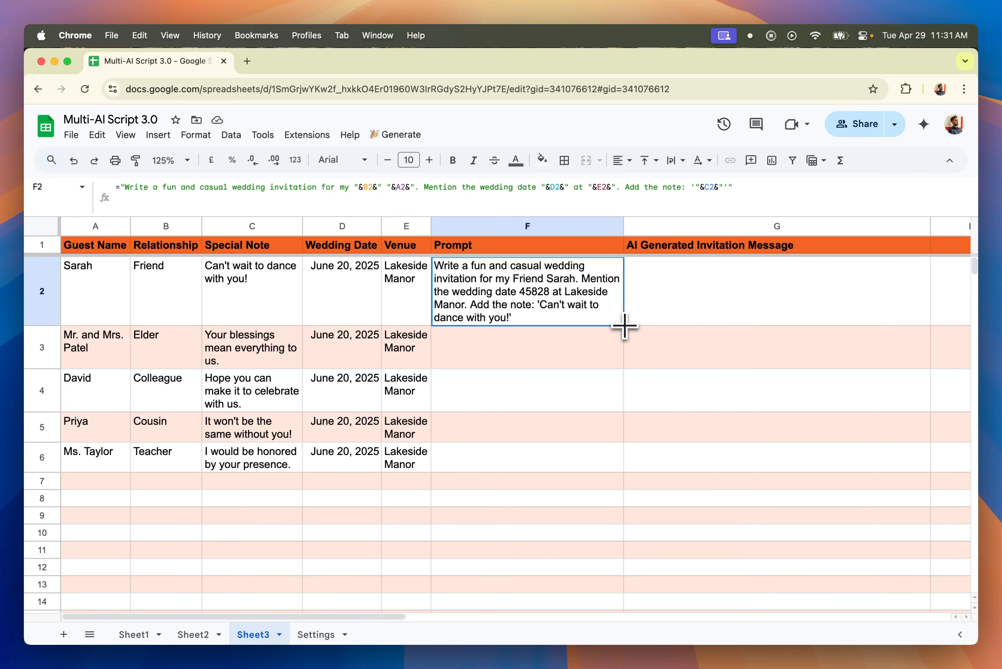
Fill the wedding invitation prompt formula from F2 down through F6 and check the resulting prompts.
{"action": "left_click_drag", "start_coordinate": [623, 327], "coordinate": [623, 465]}
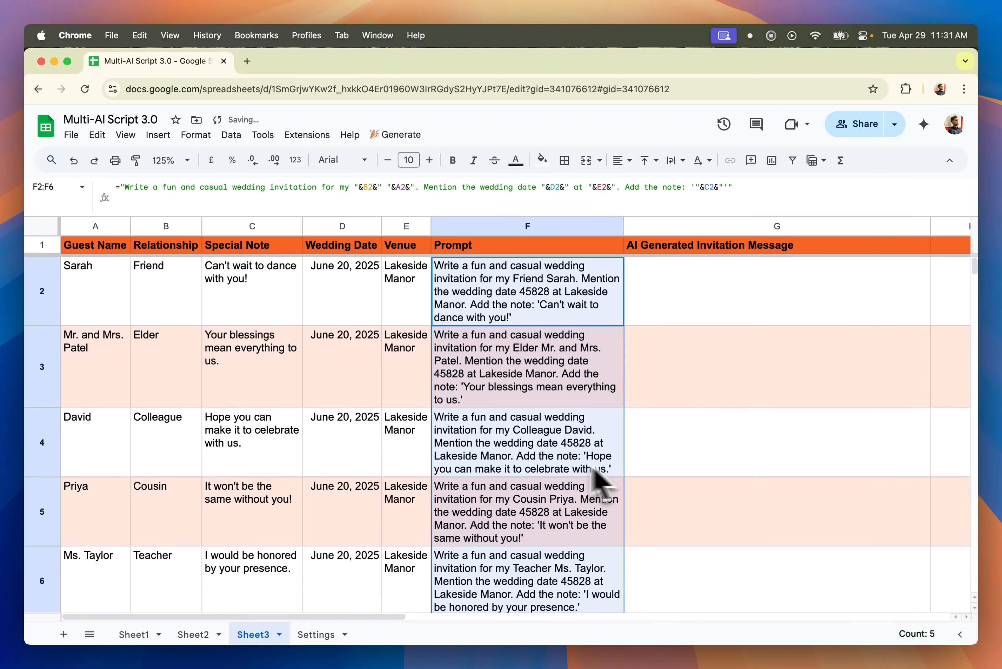
{"action": "scroll", "coordinate": [550, 470], "scroll_direction": "down", "scroll_amount": 3}
{"action": "scroll", "coordinate": [546, 470], "scroll_direction": "up", "scroll_amount": 3}
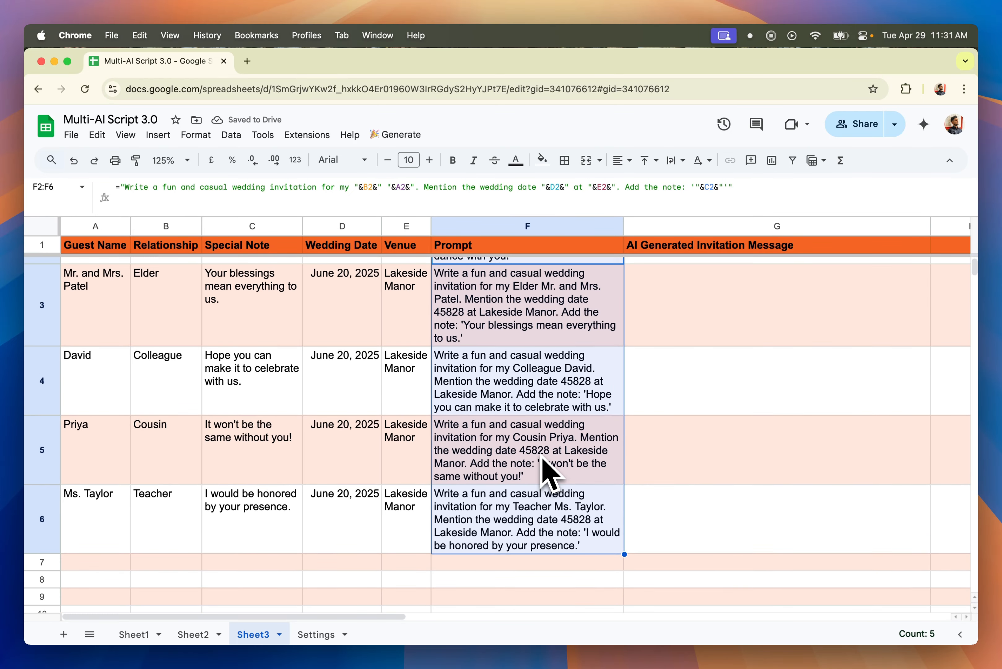
{"action": "left_click", "coordinate": [547, 388]}
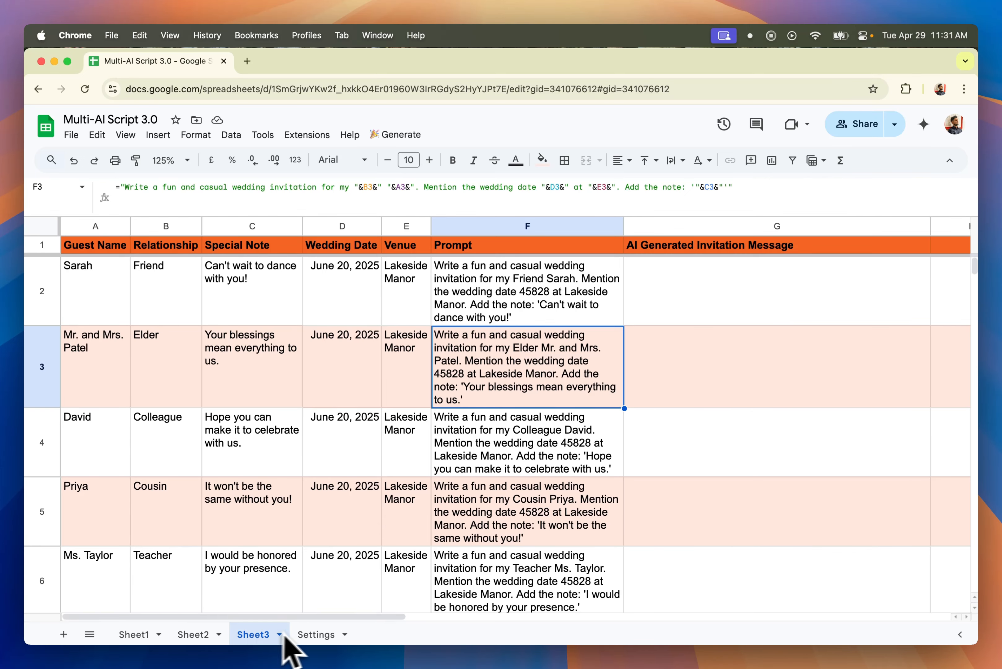
Add Sheet3 as a Data Sheet Name in row 34 of Settings.
{"action": "left_click", "coordinate": [311, 637]}
{"action": "left_click", "coordinate": [104, 374]}
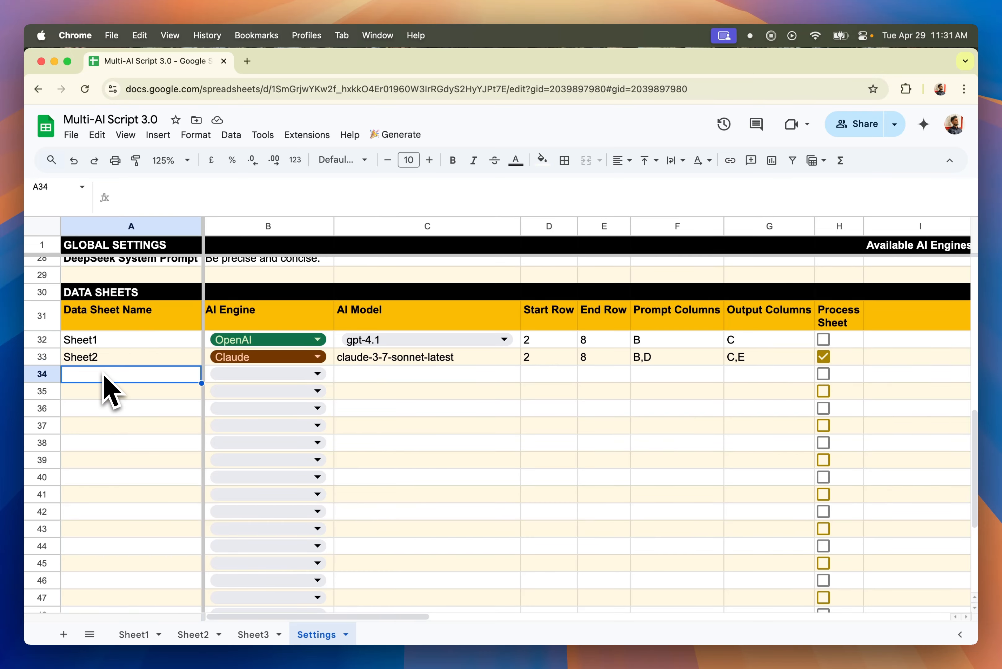
{"action": "type", "text": "S"}
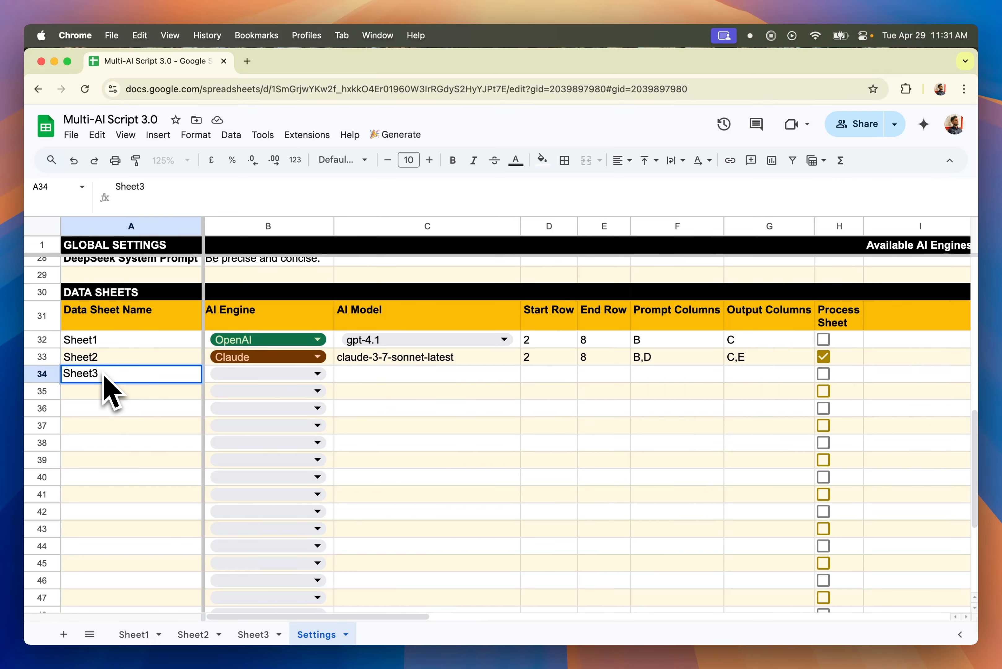
{"action": "type", "text": "heet3"}
{"action": "key", "text": "Return"}
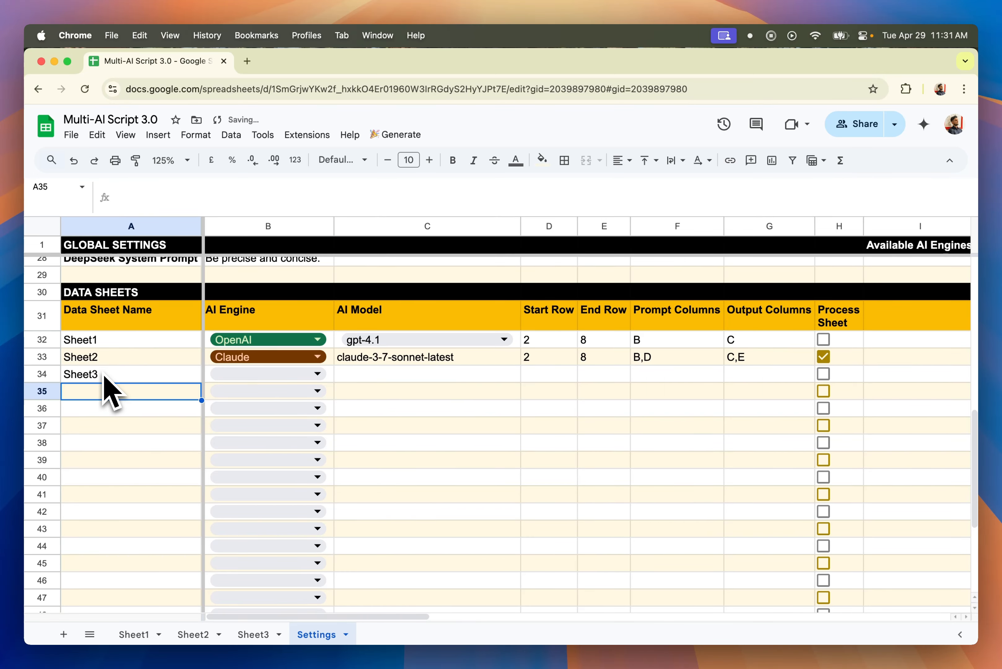
Rename Sheet3 to Wedding and enter Wedding as the Data Sheet Name in row 34 of Settings.
{"action": "left_click", "coordinate": [254, 635]}
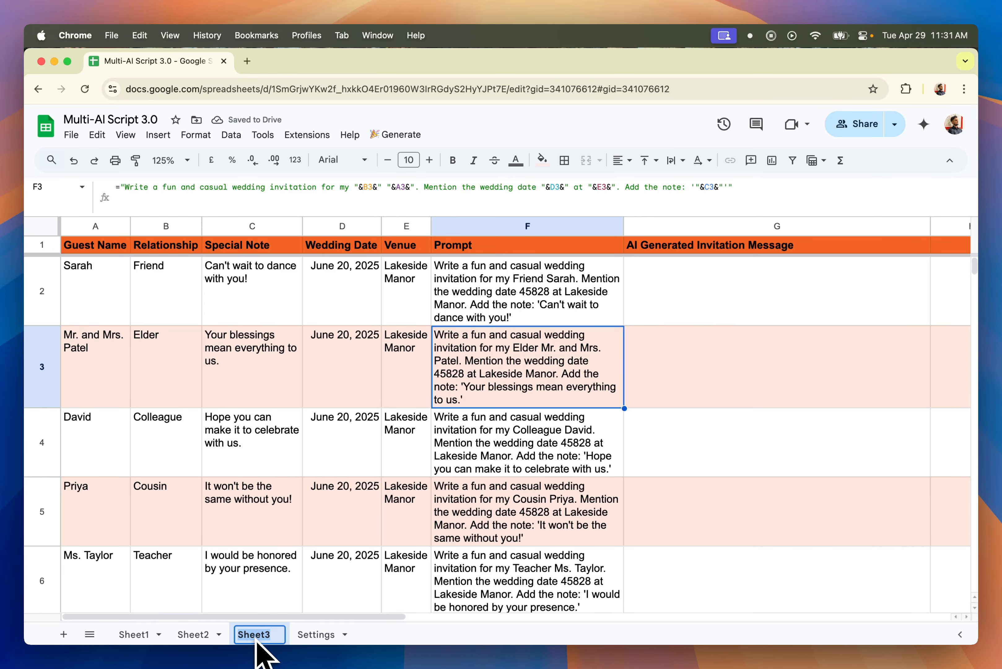
{"action": "type", "text": "Wedding"}
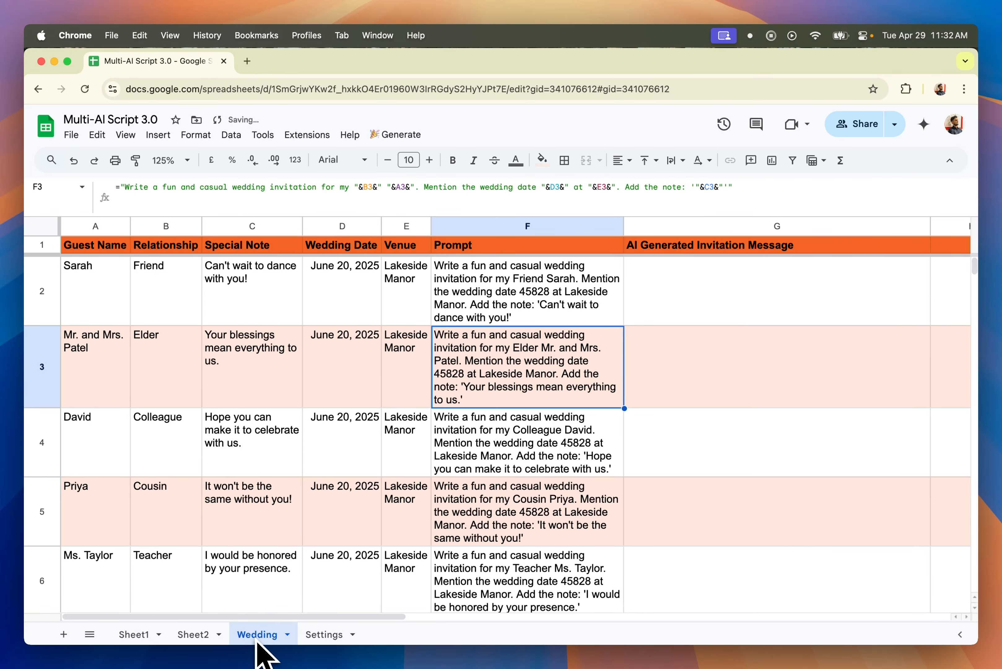
{"action": "left_click", "coordinate": [324, 634]}
{"action": "left_click", "coordinate": [132, 378]}
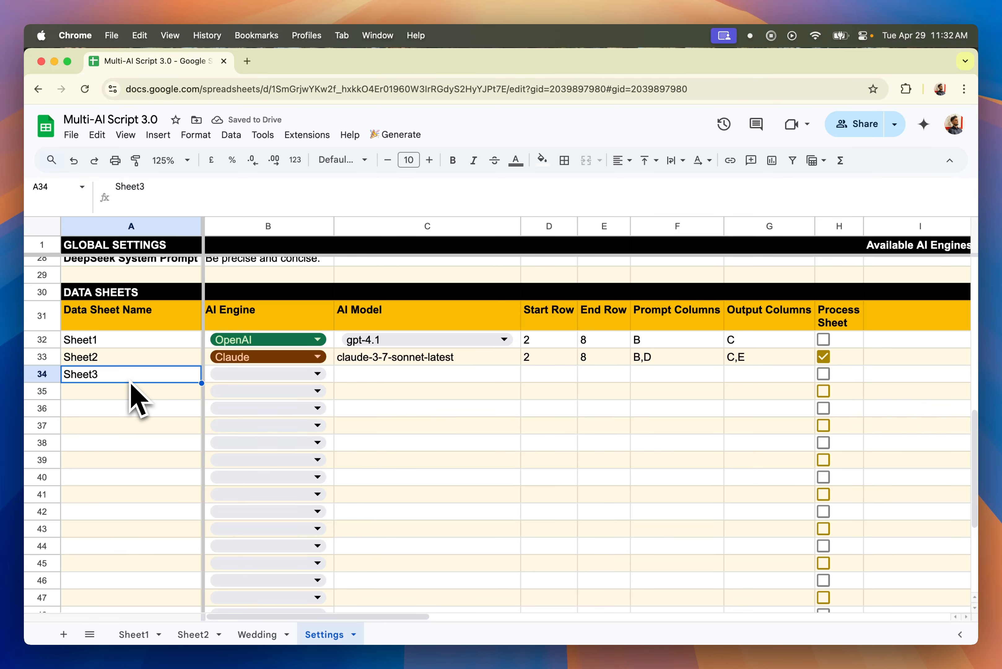
{"action": "type", "text": "Wedding"}
{"action": "key", "text": "Return"}
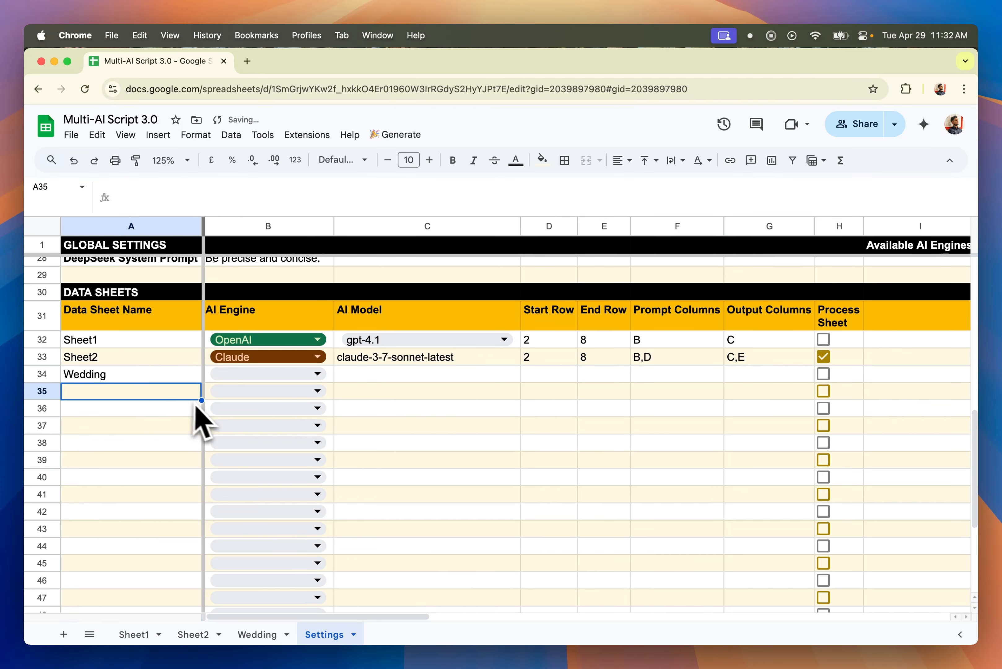
Set the Wedding row's AI Engine to OpenAI in Settings.
{"action": "left_click", "coordinate": [244, 374]}
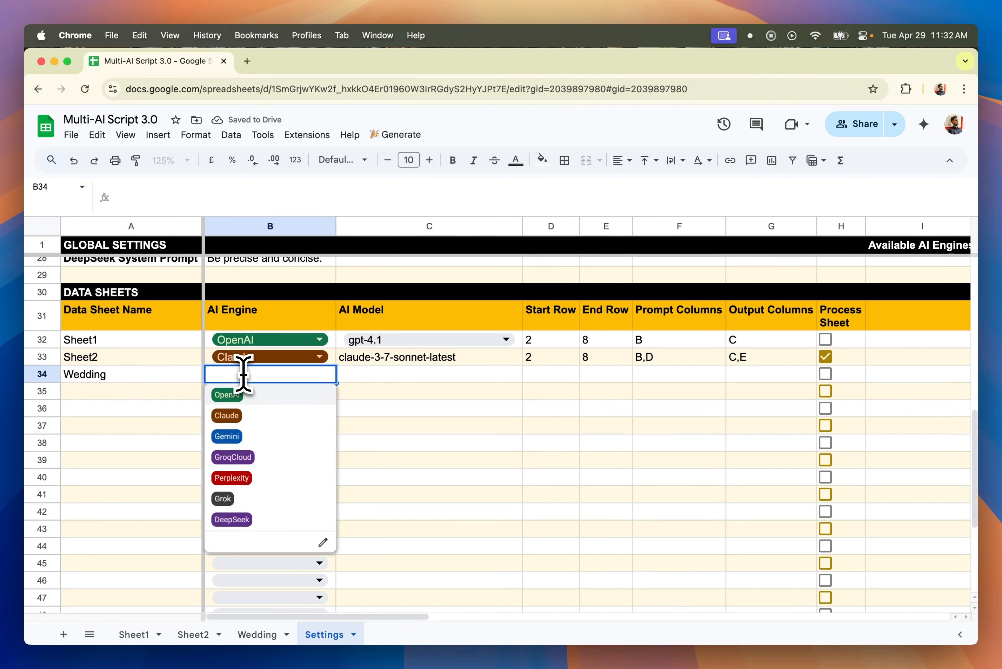
{"action": "left_click", "coordinate": [244, 394]}
{"action": "left_click", "coordinate": [383, 379]}
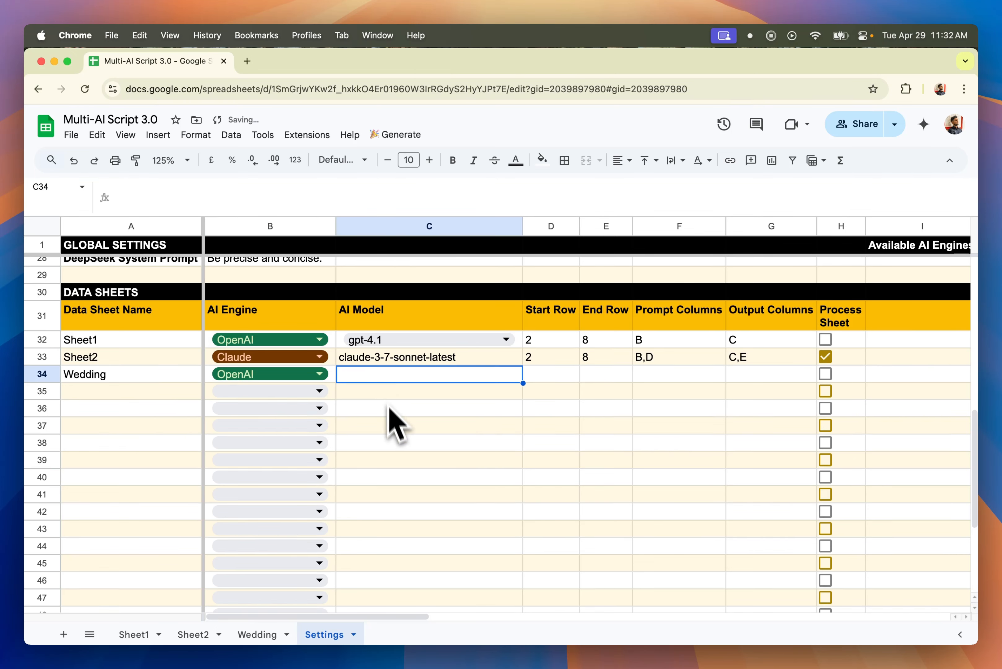
Copy gpt-4o from the OpenAI Models list into the Wedding row's AI Model cell.
{"action": "left_click", "coordinate": [348, 341]}
{"action": "left_click", "coordinate": [362, 375]}
{"action": "scroll", "coordinate": [599, 368], "scroll_direction": "up", "scroll_amount": 10}
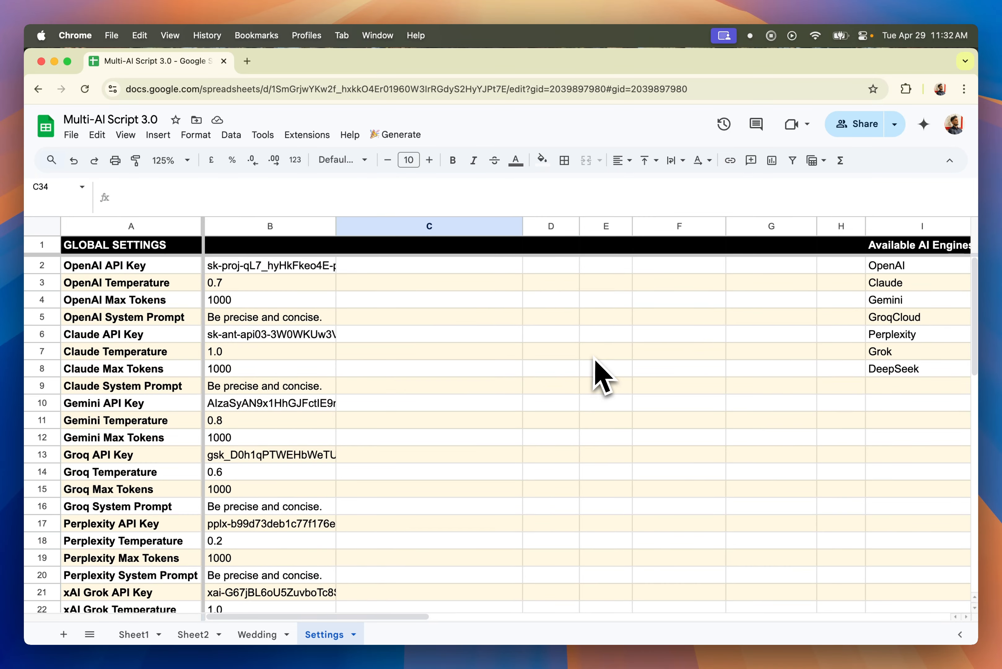
{"action": "scroll", "coordinate": [783, 327], "scroll_direction": "right", "scroll_amount": 5}
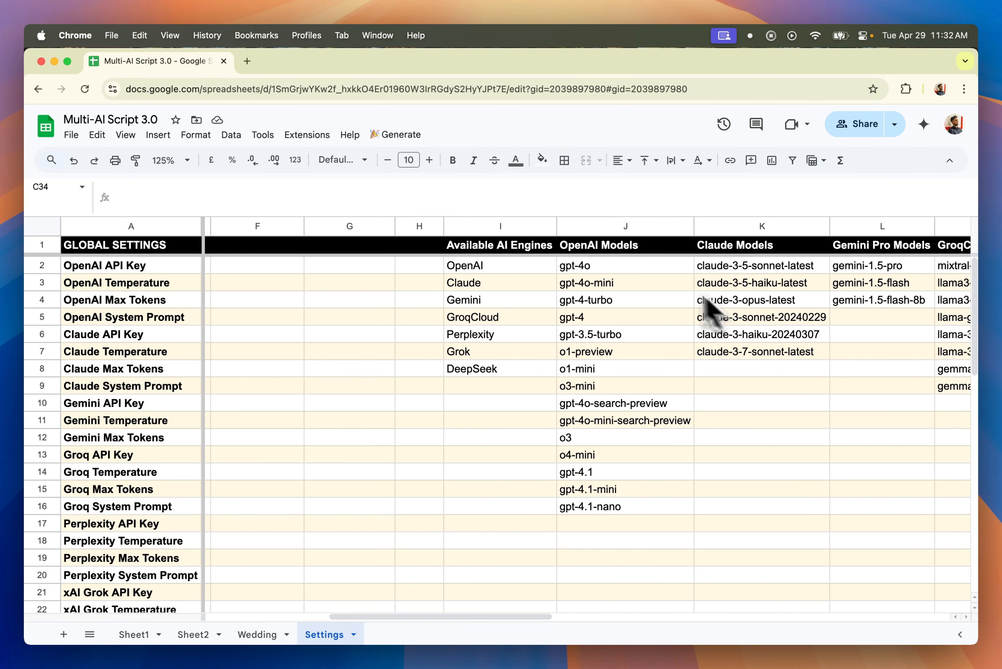
{"action": "left_click", "coordinate": [656, 270]}
{"action": "scroll", "coordinate": [611, 406], "scroll_direction": "left", "scroll_amount": 5}
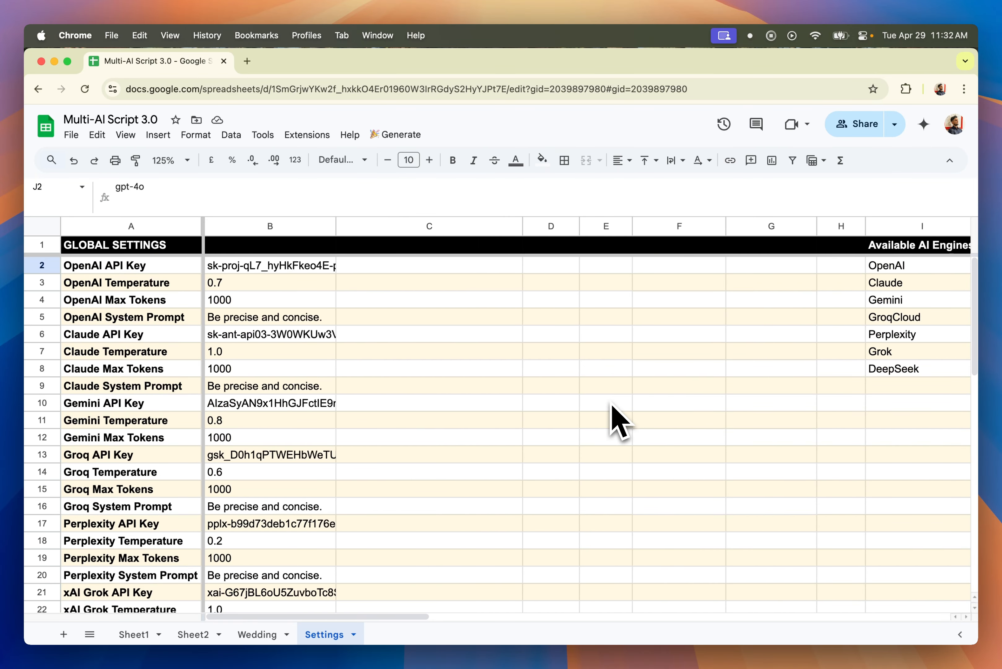
{"action": "scroll", "coordinate": [612, 407], "scroll_direction": "down", "scroll_amount": 10}
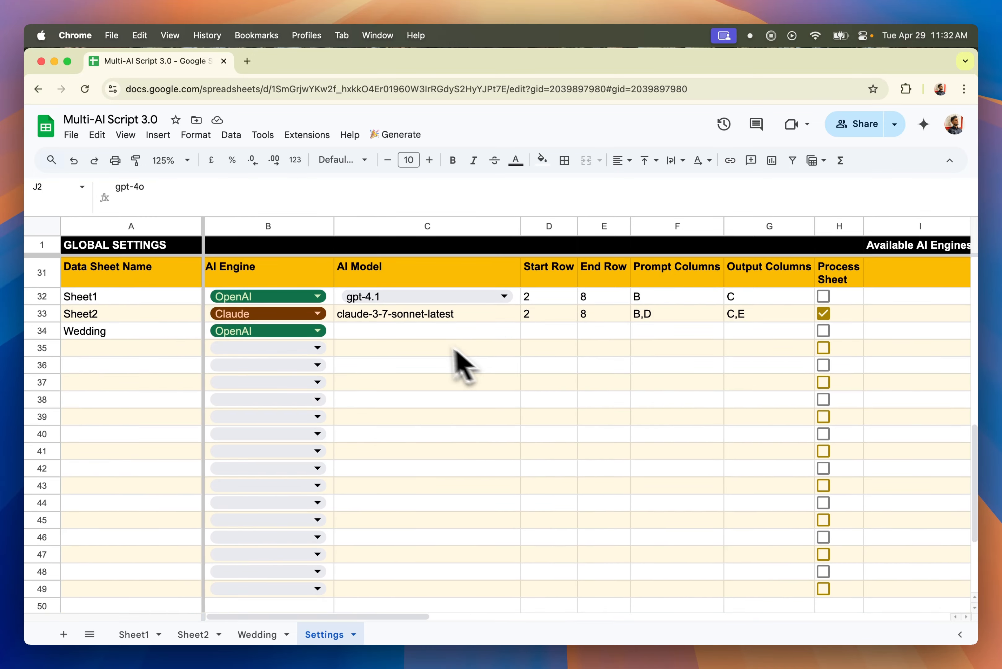
{"action": "left_click", "coordinate": [429, 337]}
{"action": "left_click", "coordinate": [426, 345]}
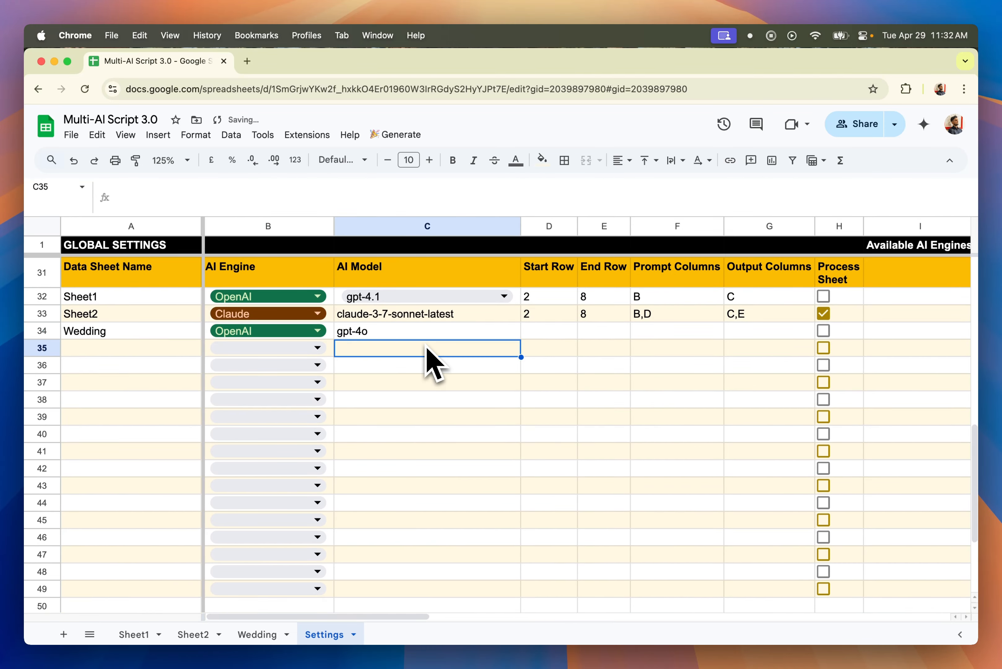
{"action": "left_click", "coordinate": [389, 334]}
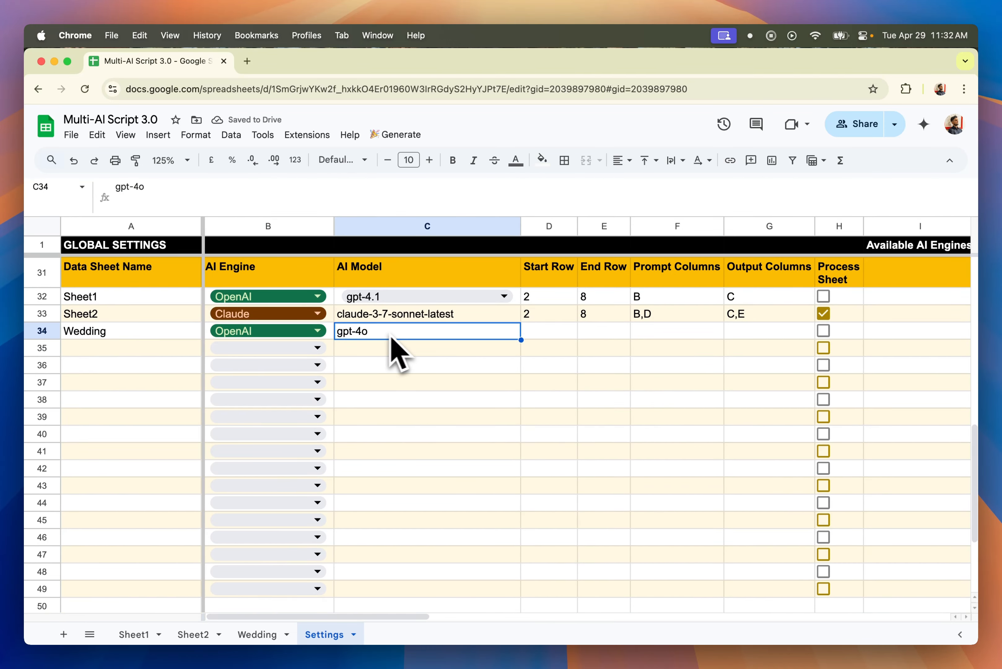
Set the Wedding row's Start Row to 2 and End Row to 100 after checking the guest list's extent.
{"action": "left_click", "coordinate": [563, 338]}
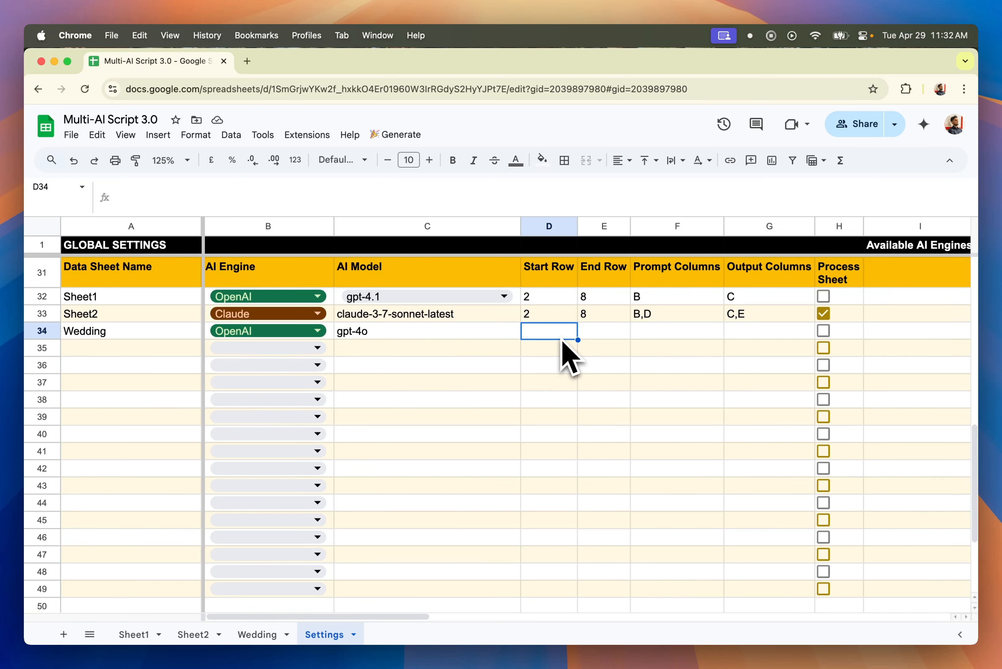
{"action": "left_click", "coordinate": [601, 338]}
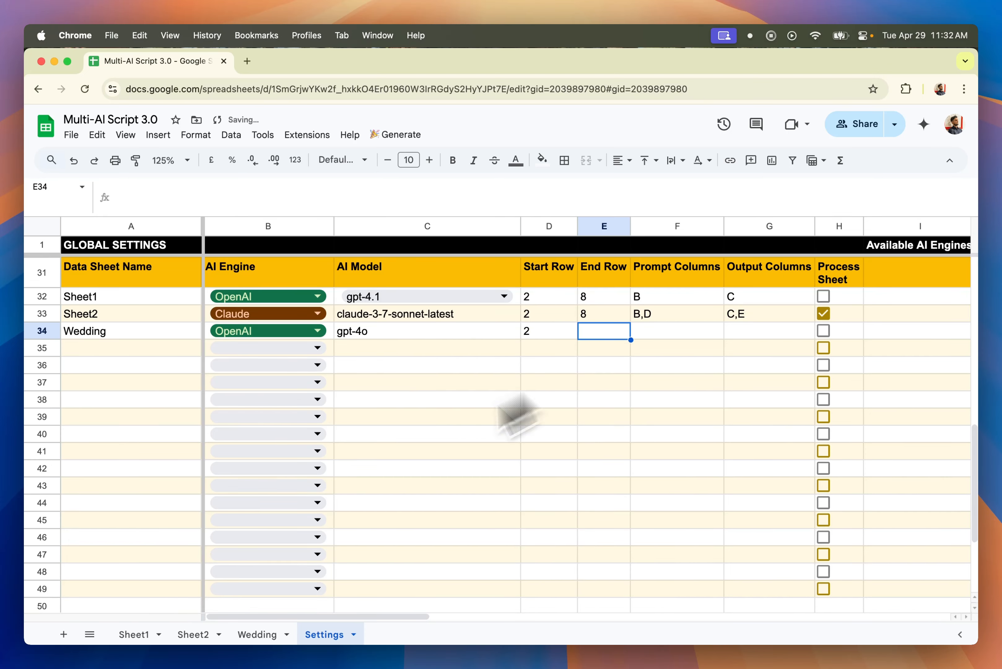
{"action": "left_click", "coordinate": [255, 633]}
{"action": "scroll", "coordinate": [264, 474], "scroll_direction": "down", "scroll_amount": 3}
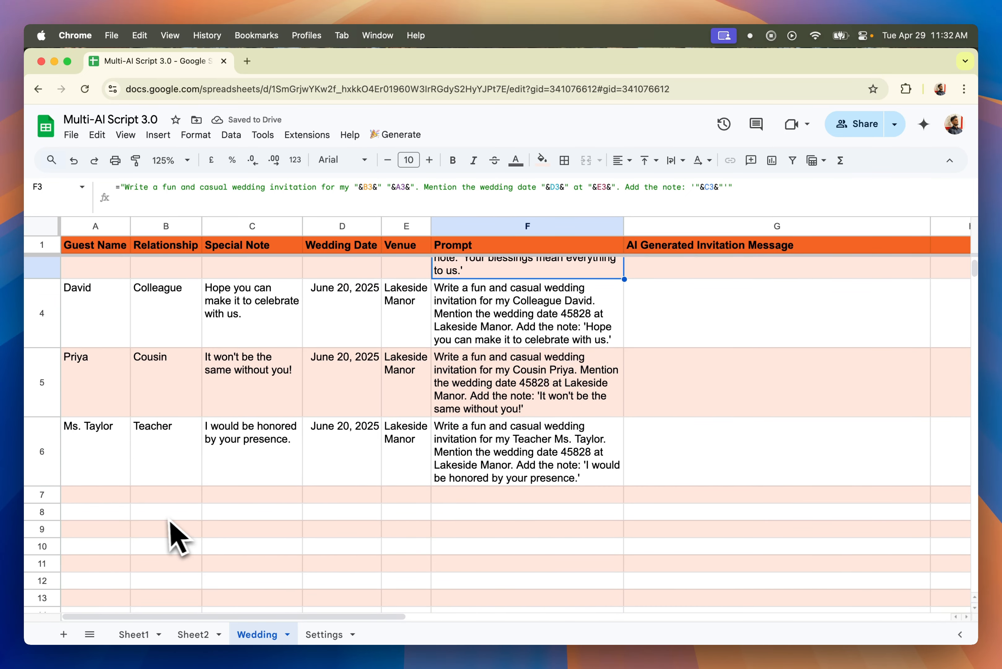
{"action": "left_click", "coordinate": [126, 513]}
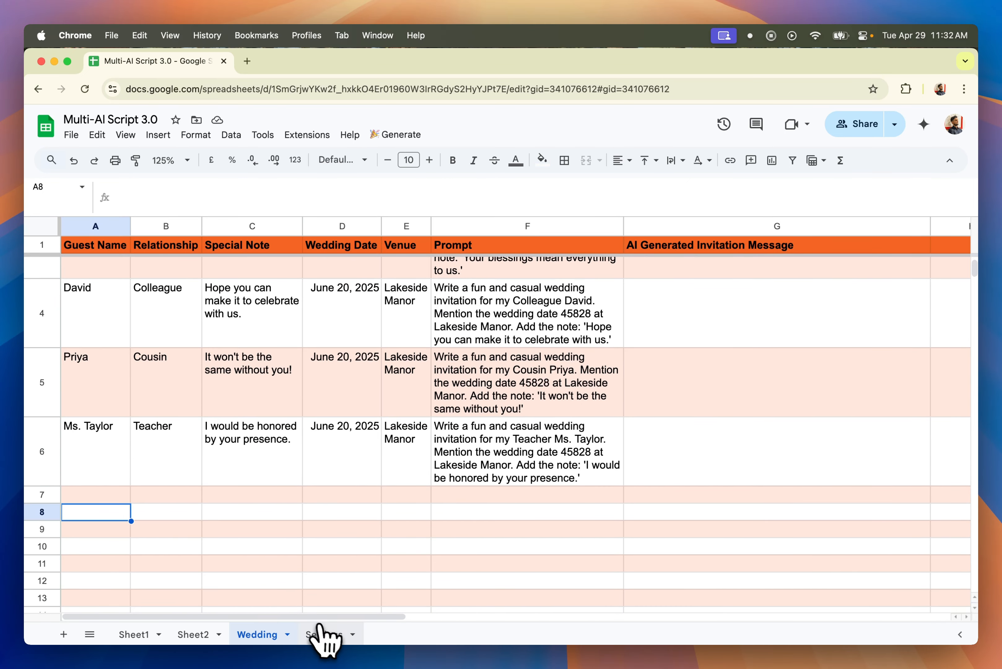
{"action": "left_click", "coordinate": [325, 634]}
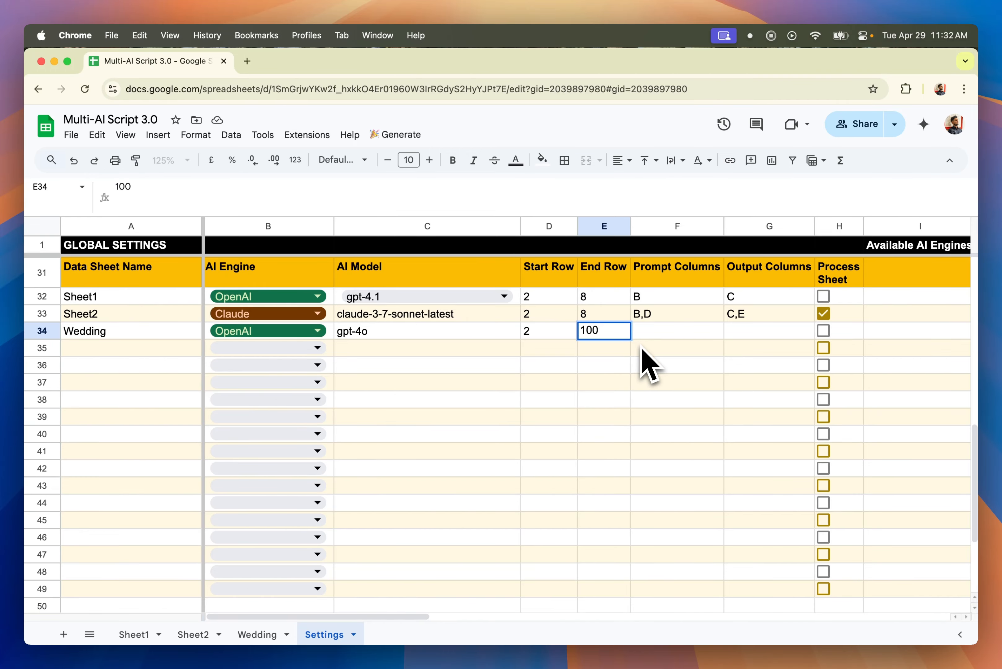
{"action": "left_click", "coordinate": [637, 348]}
{"action": "left_click", "coordinate": [606, 334]}
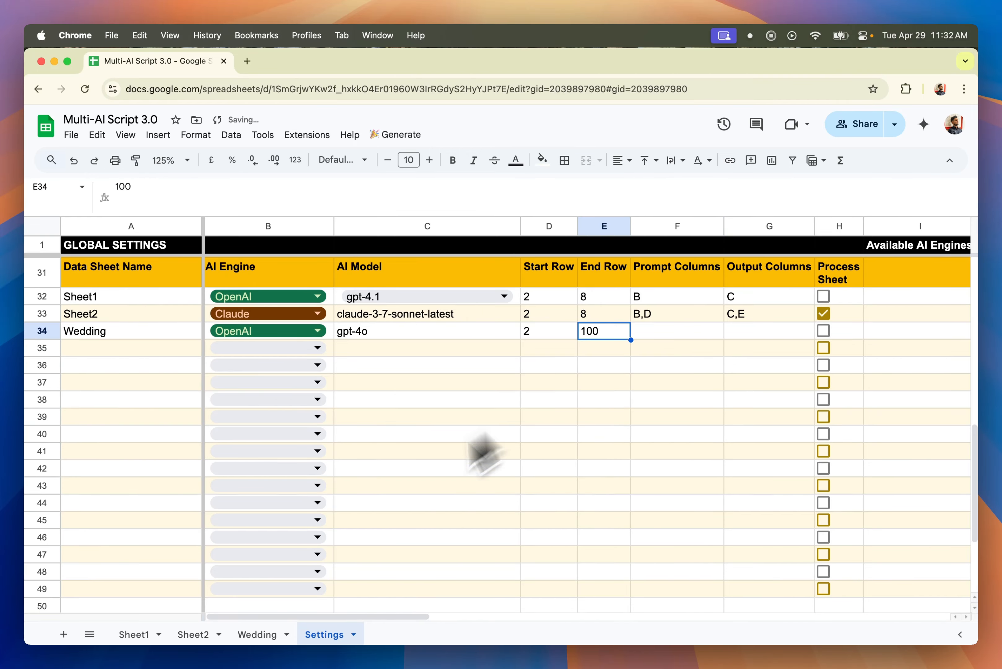
Examine the empty Prompt and AI Generated Invitation Message cells below the last guest, then review the filled prompts in the Wedding sheet.
{"action": "left_click", "coordinate": [259, 634]}
{"action": "scroll", "coordinate": [223, 463], "scroll_direction": "down", "scroll_amount": 3}
{"action": "left_click_drag", "start_coordinate": [498, 367], "coordinate": [503, 452]}
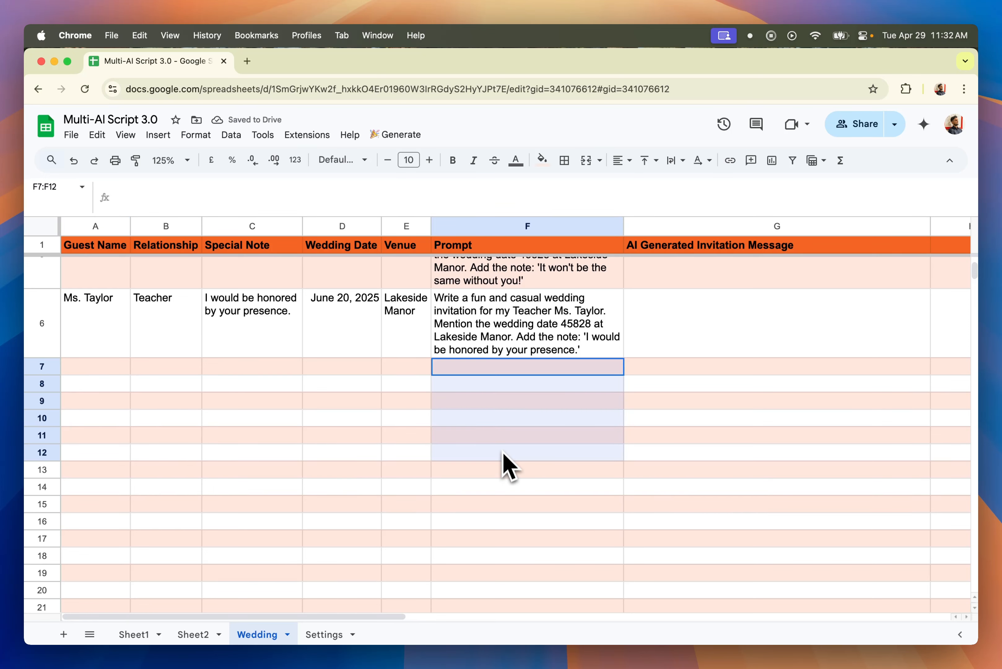
{"action": "left_click_drag", "start_coordinate": [695, 371], "coordinate": [705, 443]}
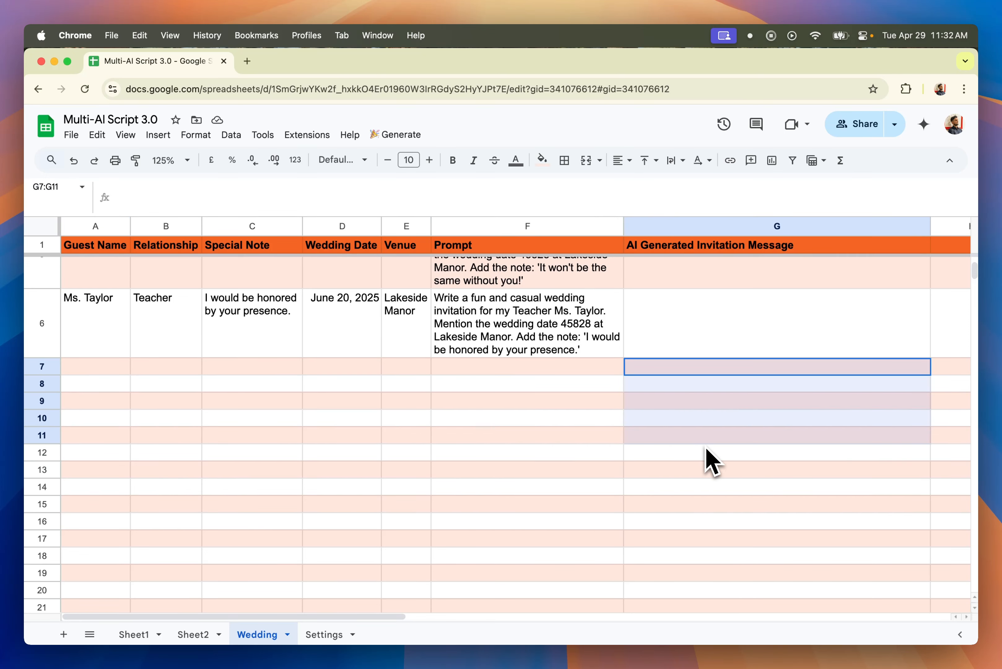
{"action": "left_click_drag", "start_coordinate": [545, 367], "coordinate": [559, 489]}
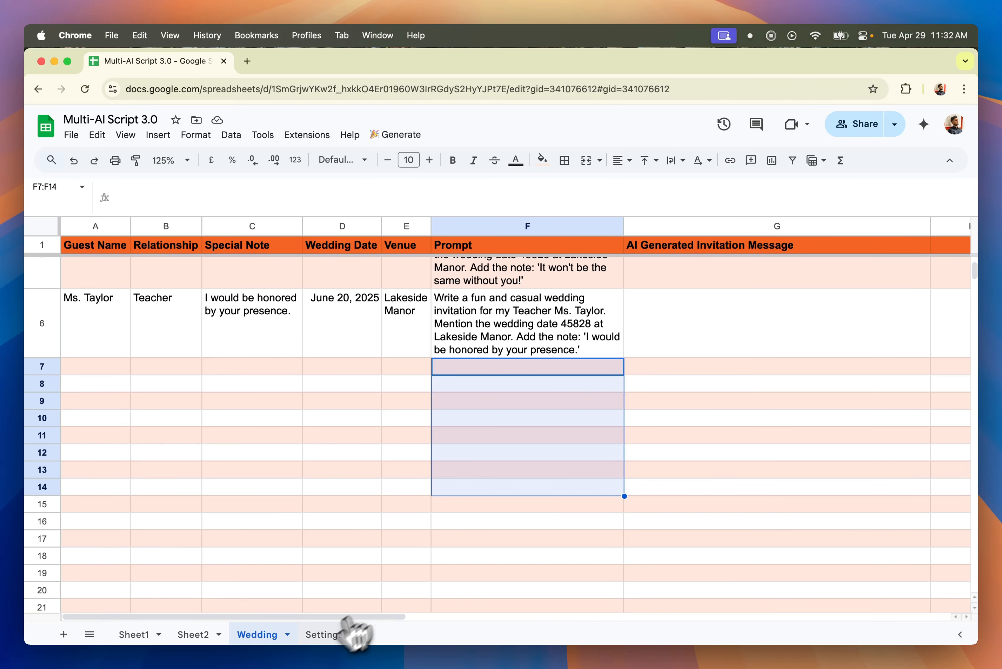
{"action": "left_click", "coordinate": [324, 634]}
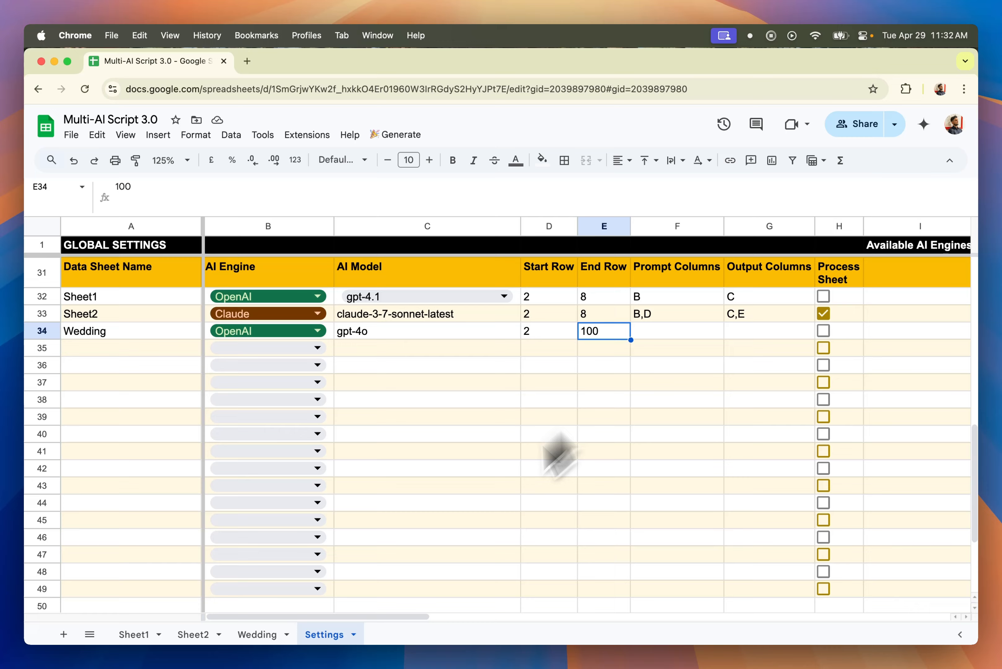
{"action": "left_click", "coordinate": [267, 633]}
{"action": "left_click", "coordinate": [553, 369]}
{"action": "left_click", "coordinate": [471, 351]}
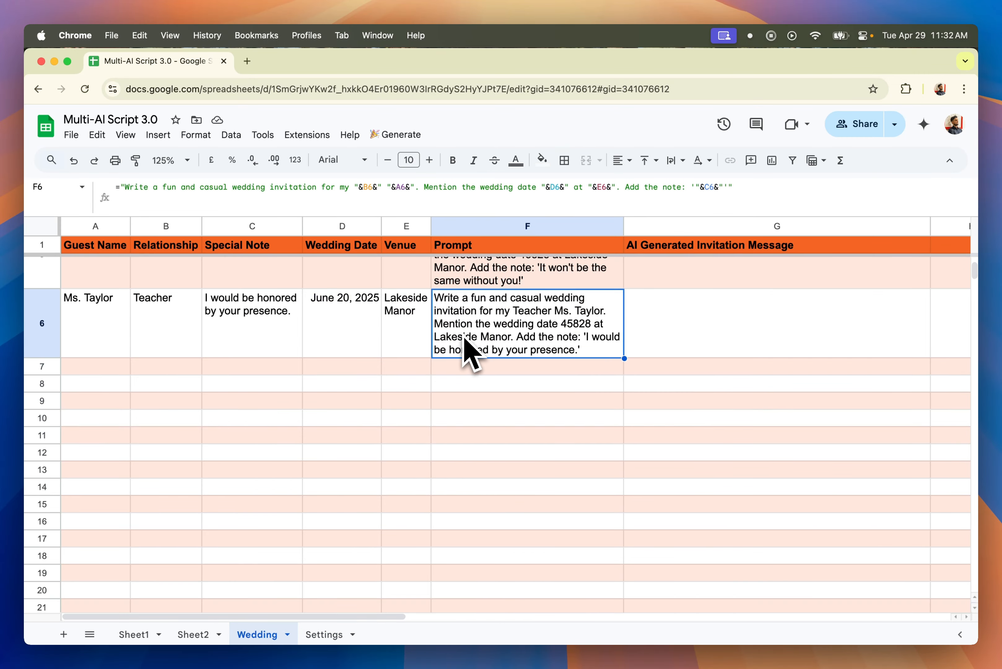
{"action": "scroll", "coordinate": [595, 355], "scroll_direction": "up", "scroll_amount": 5}
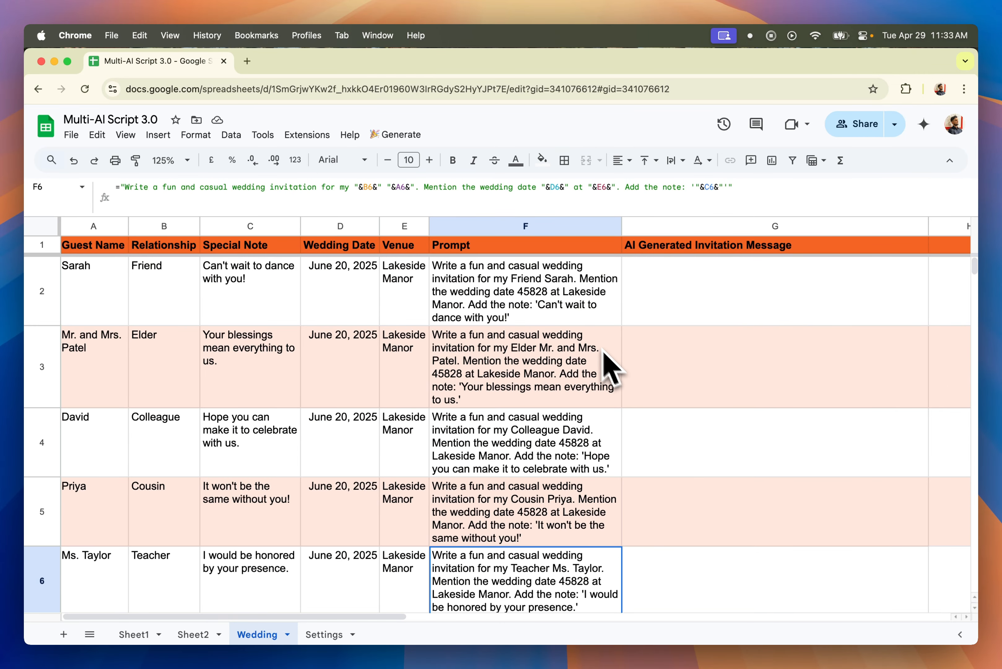
In Settings, set the Wedding row's Prompt Columns to F and Output Columns to G, and enable processing for Wedding instead of Sheet2.
{"action": "left_click", "coordinate": [510, 247]}
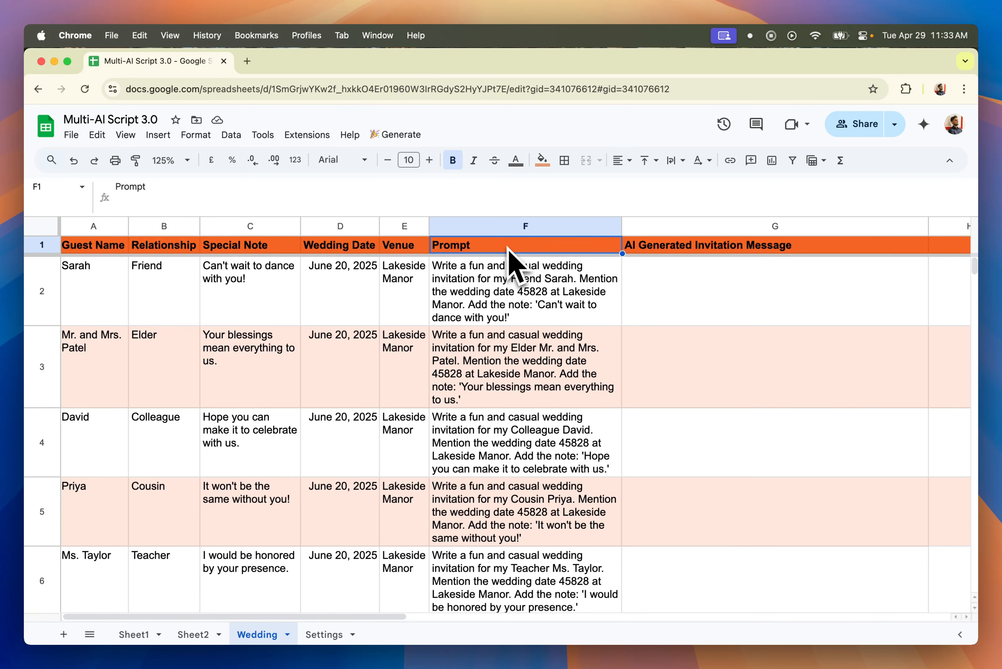
{"action": "left_click", "coordinate": [709, 302]}
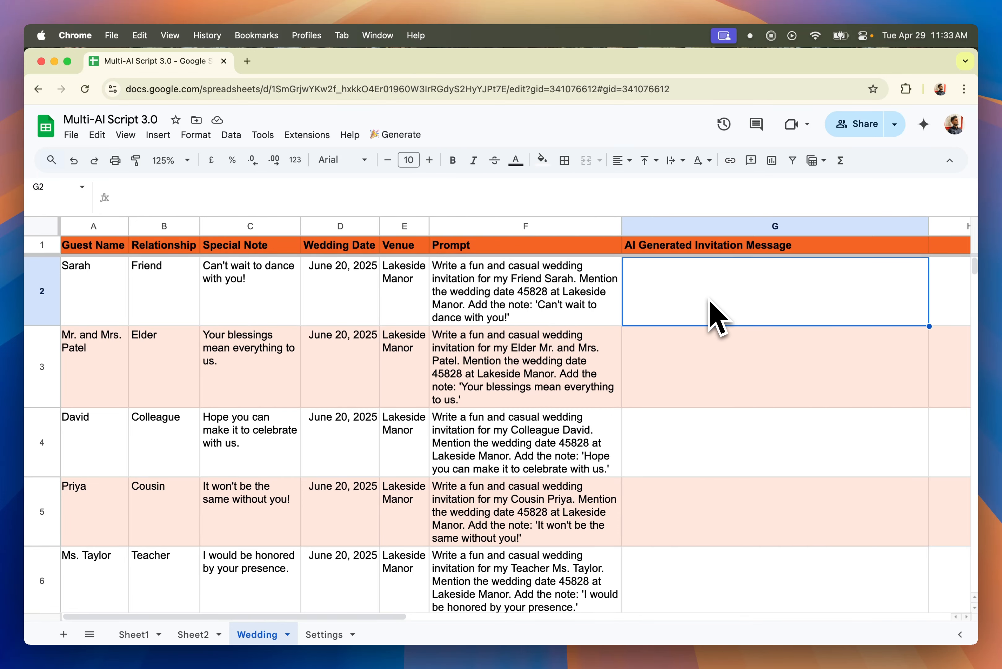
{"action": "left_click", "coordinate": [328, 635]}
{"action": "left_click", "coordinate": [689, 337]}
{"action": "type", "text": "F"}
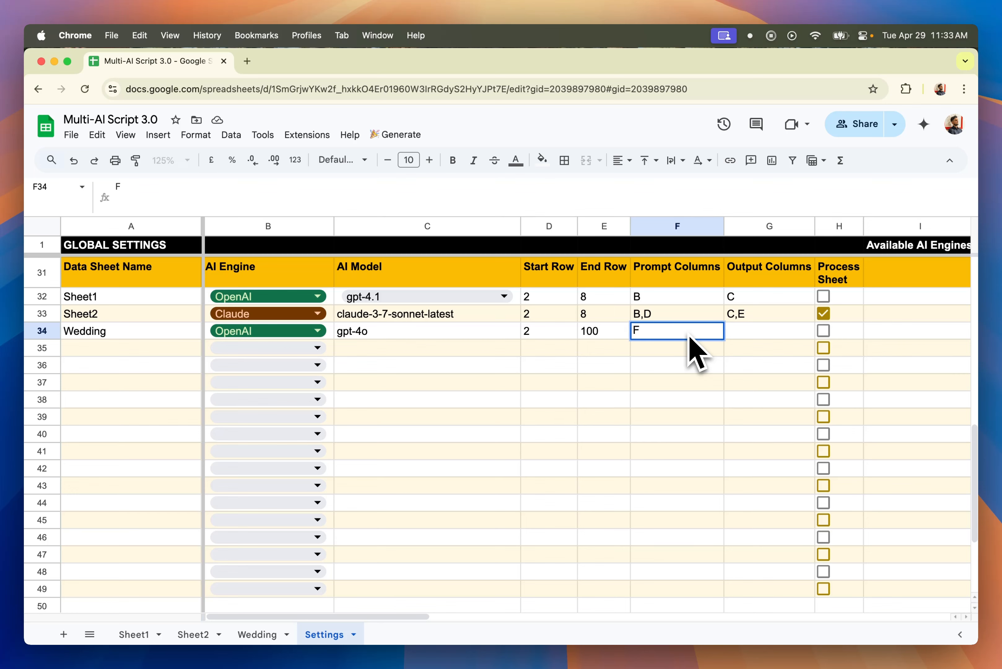
{"action": "key", "text": "Tab"}
{"action": "type", "text": "G"}
{"action": "key", "text": "Return"}
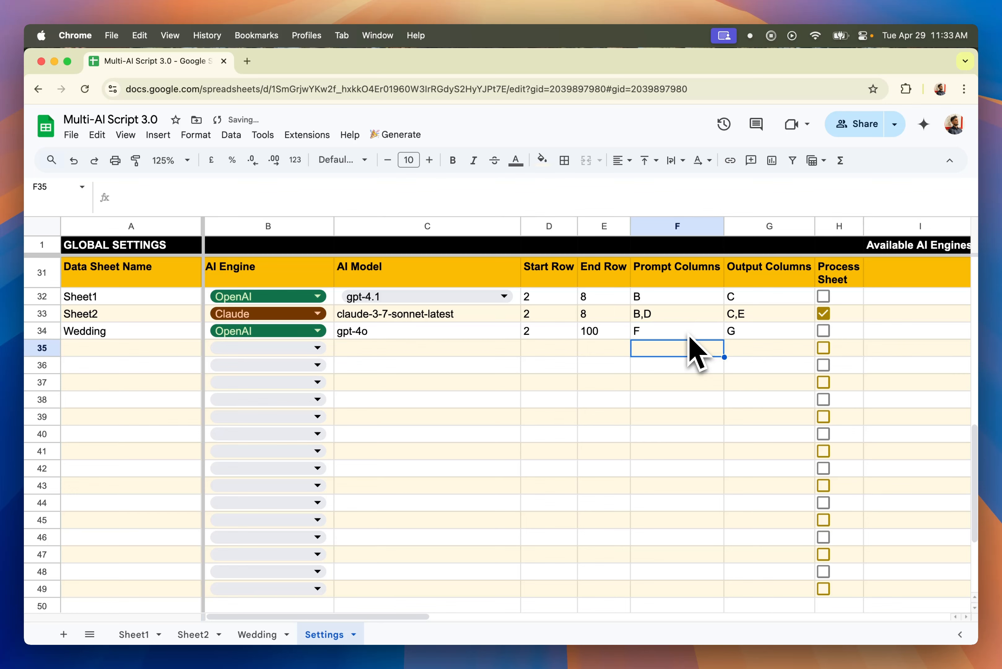
{"action": "left_click", "coordinate": [823, 331]}
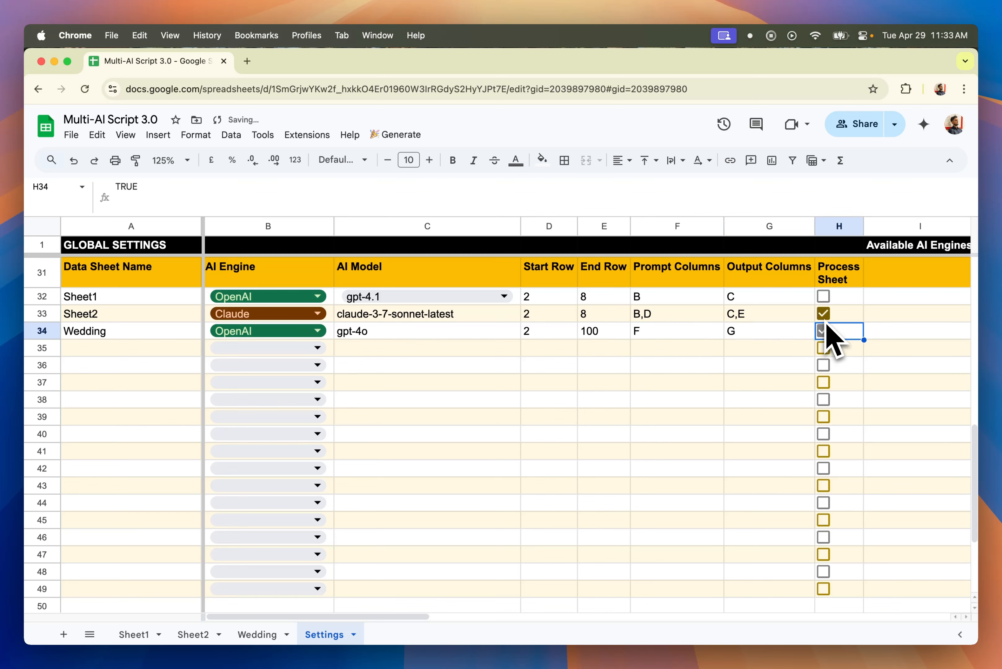
{"action": "left_click", "coordinate": [823, 314]}
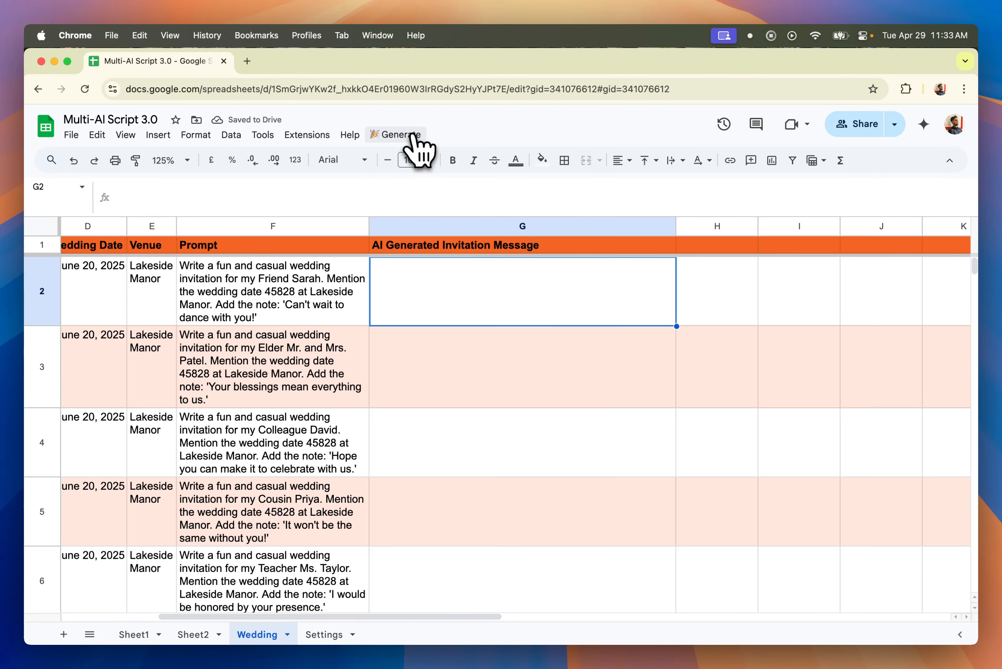
Run Process Sheets on the Wedding sheet and review the generated invitation messages for all guests.
{"action": "left_click", "coordinate": [410, 137]}
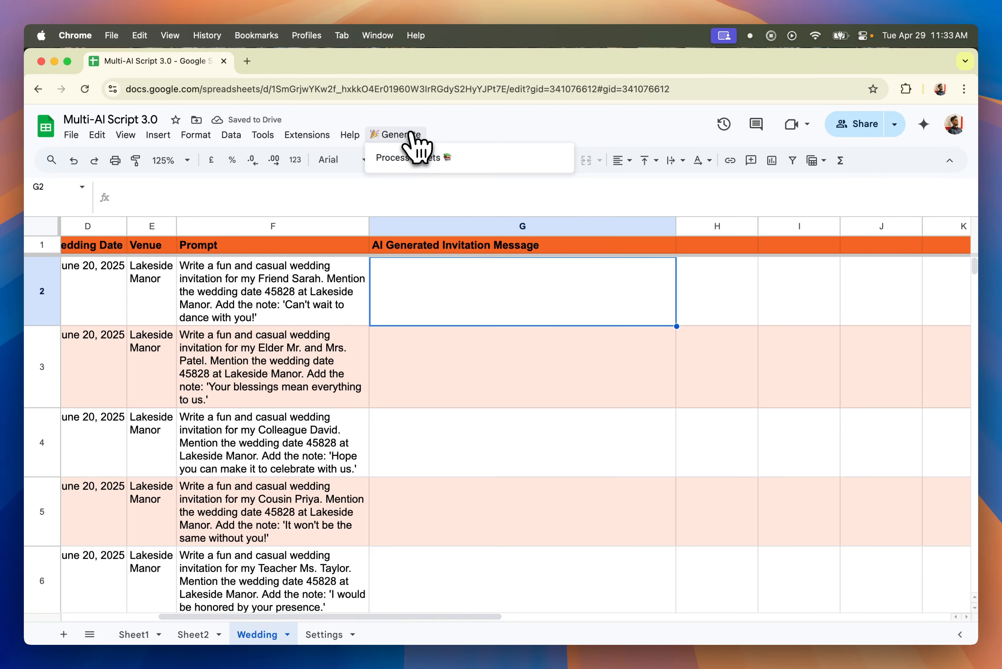
{"action": "left_click", "coordinate": [420, 157]}
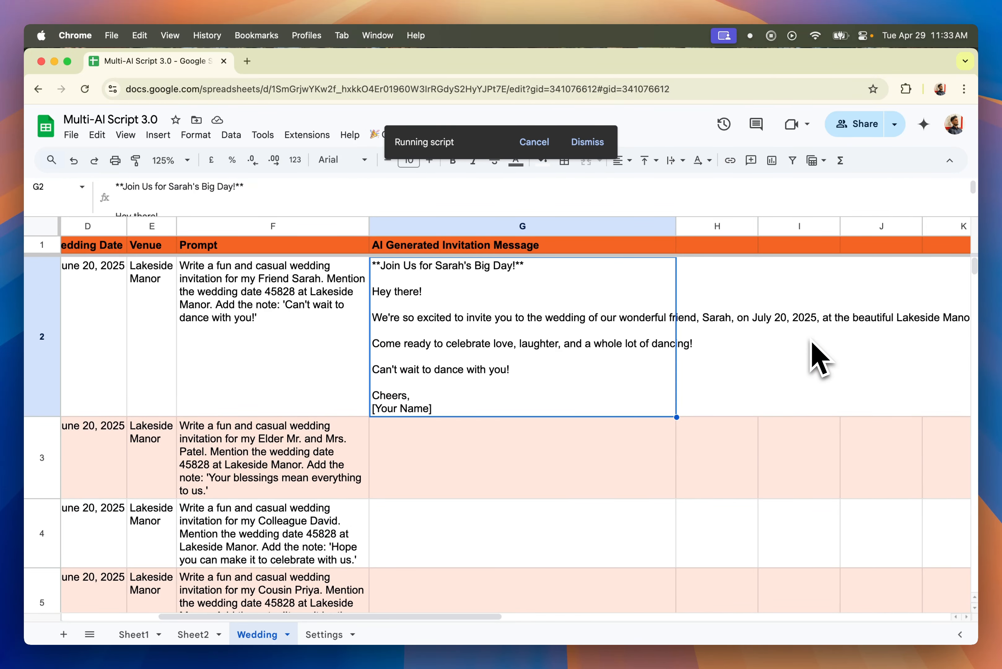
{"action": "scroll", "coordinate": [452, 347], "scroll_direction": "down", "scroll_amount": 3}
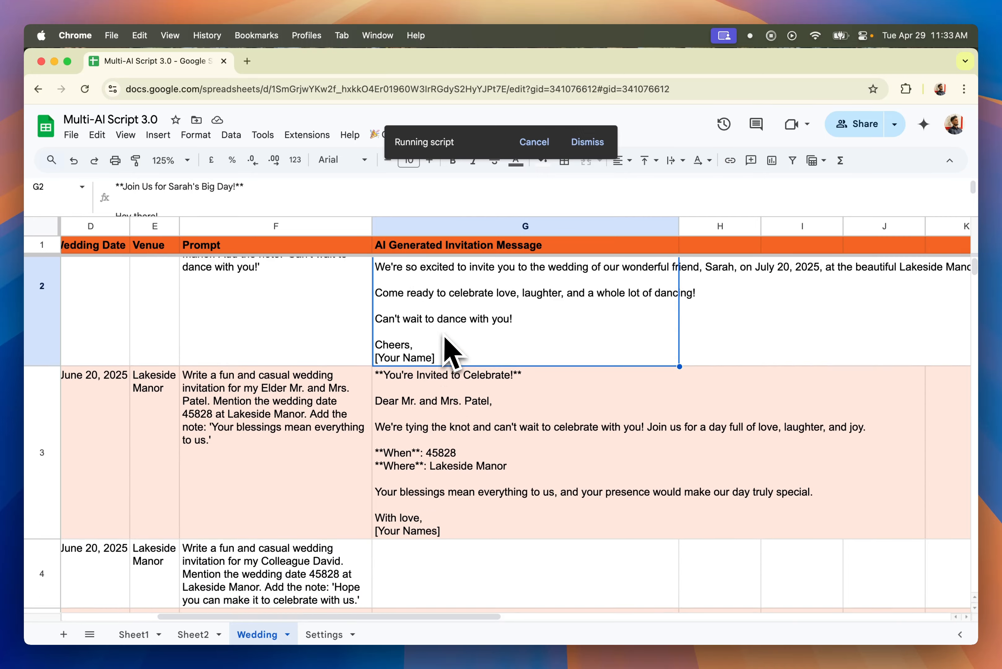
{"action": "scroll", "coordinate": [491, 396], "scroll_direction": "down", "scroll_amount": 3}
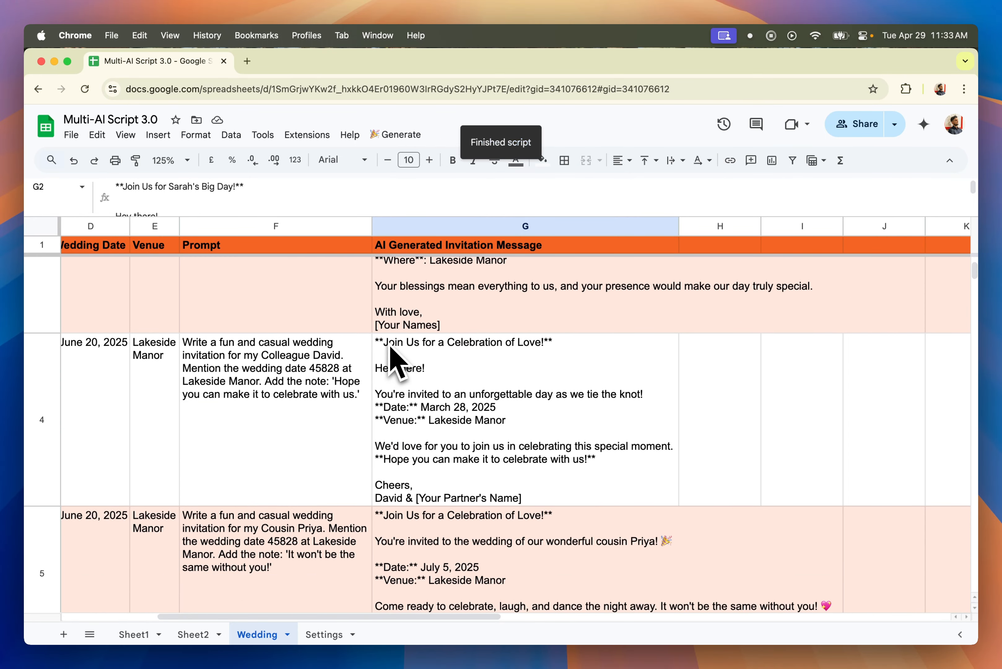
{"action": "scroll", "coordinate": [428, 459], "scroll_direction": "down", "scroll_amount": 7}
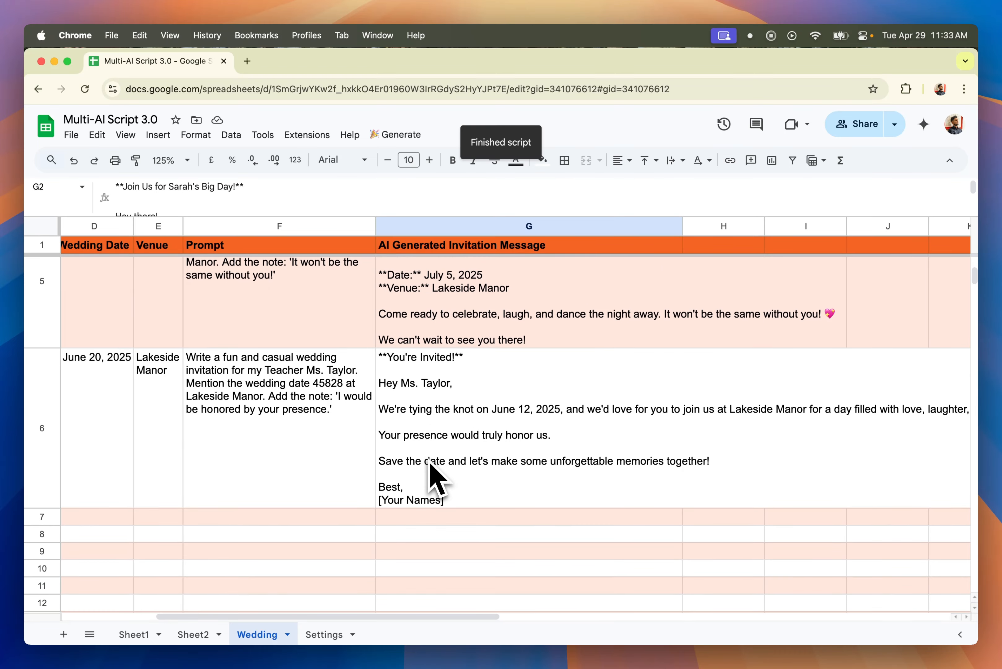
{"action": "scroll", "coordinate": [435, 478], "scroll_direction": "up", "scroll_amount": 10}
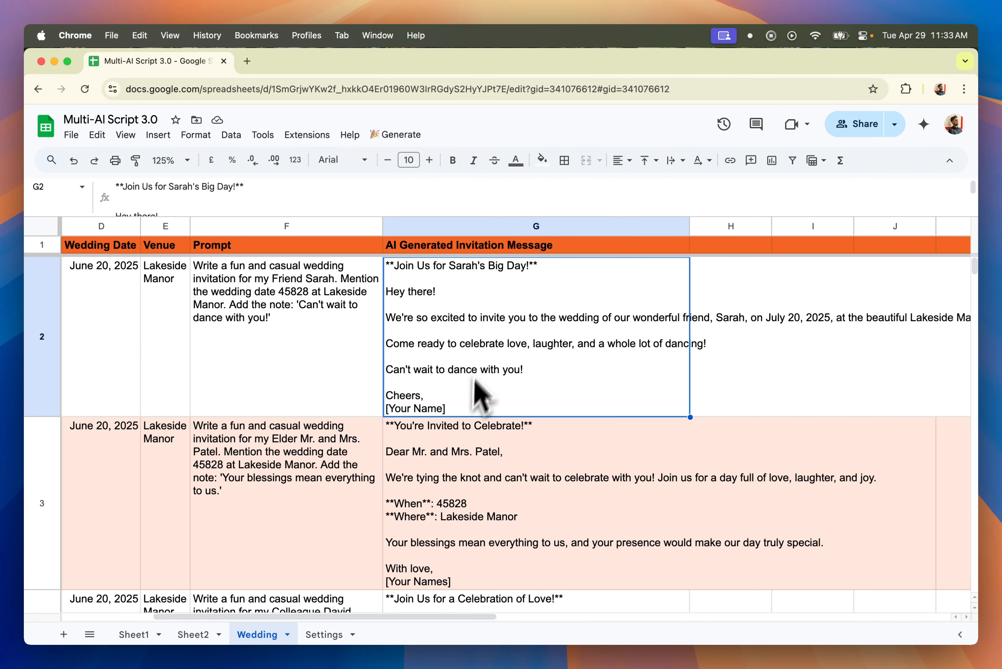
Append "Provide everything in the plaintext format, do not use Markdown or HTML." to the Prompt formula in F2.
{"action": "key", "text": "Left"}
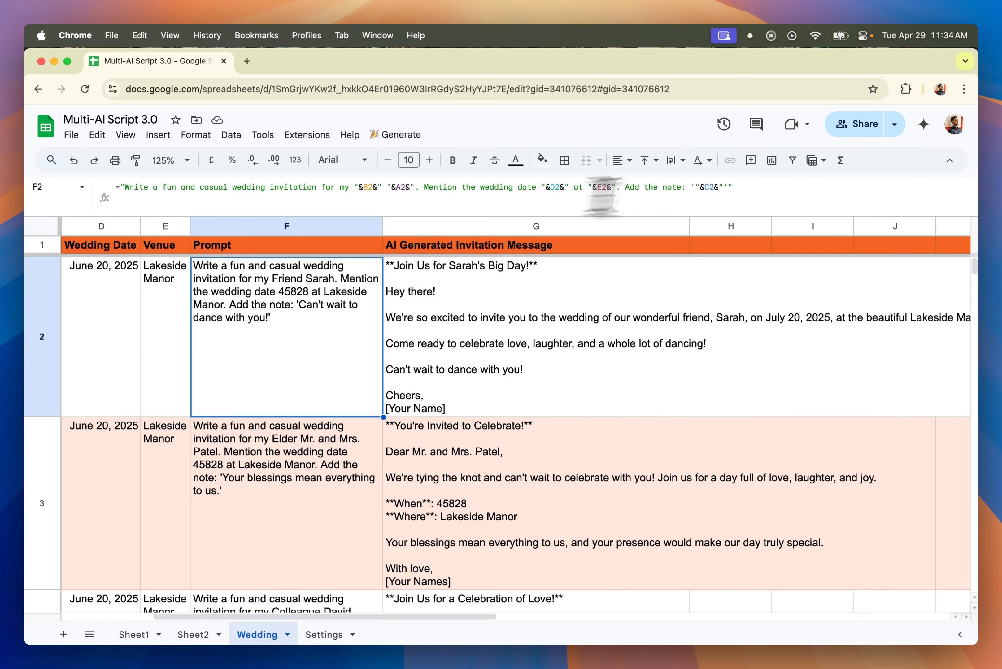
{"action": "left_click", "coordinate": [773, 192]}
{"action": "type", "text": "."}
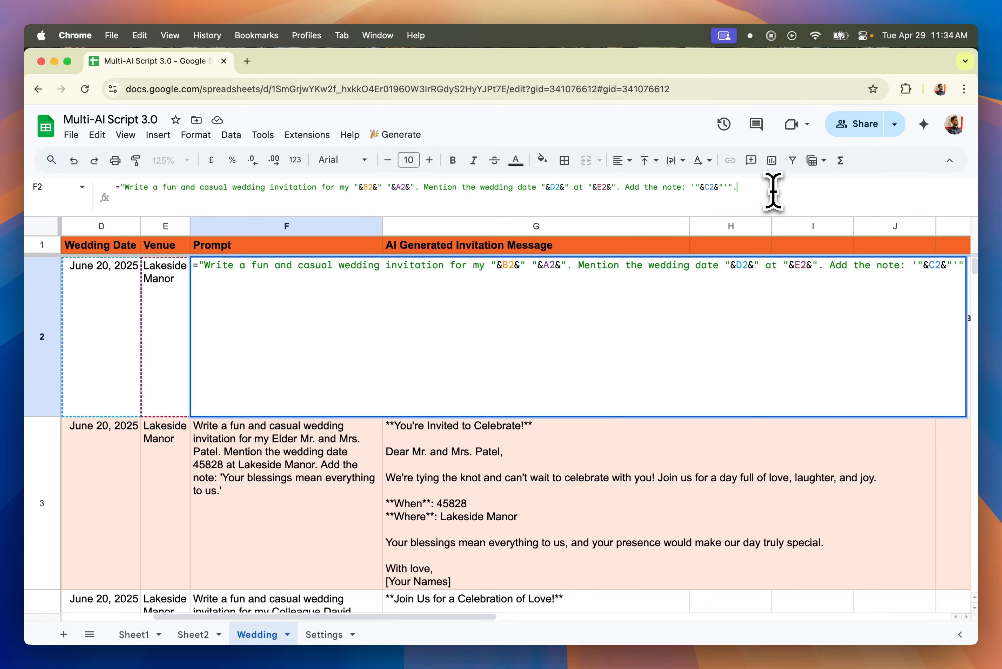
{"action": "type", "text": " Provide everything "}
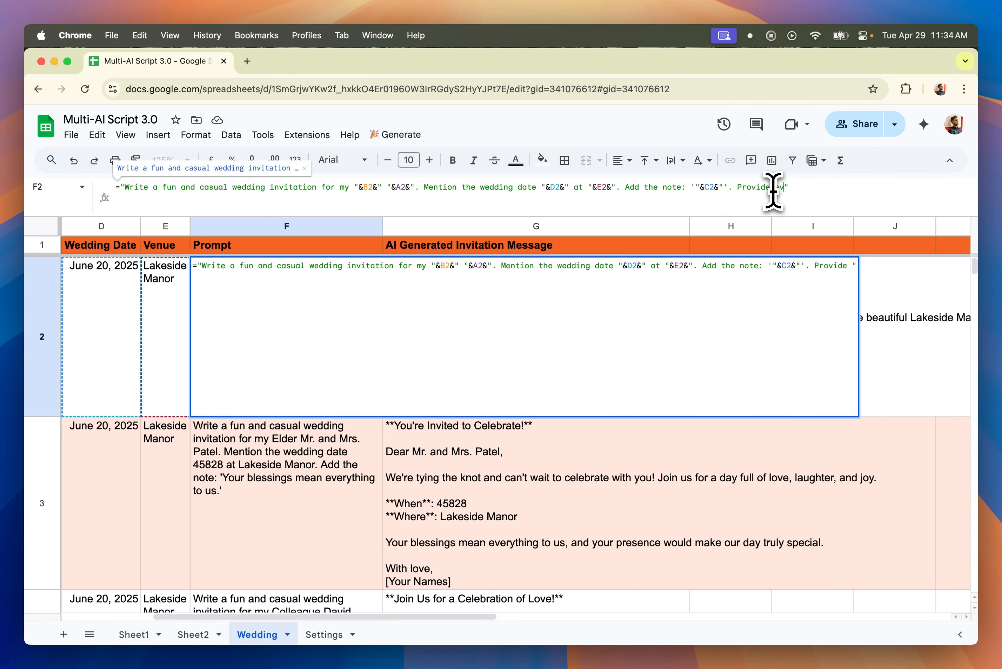
{"action": "type", "text": "in the pl"}
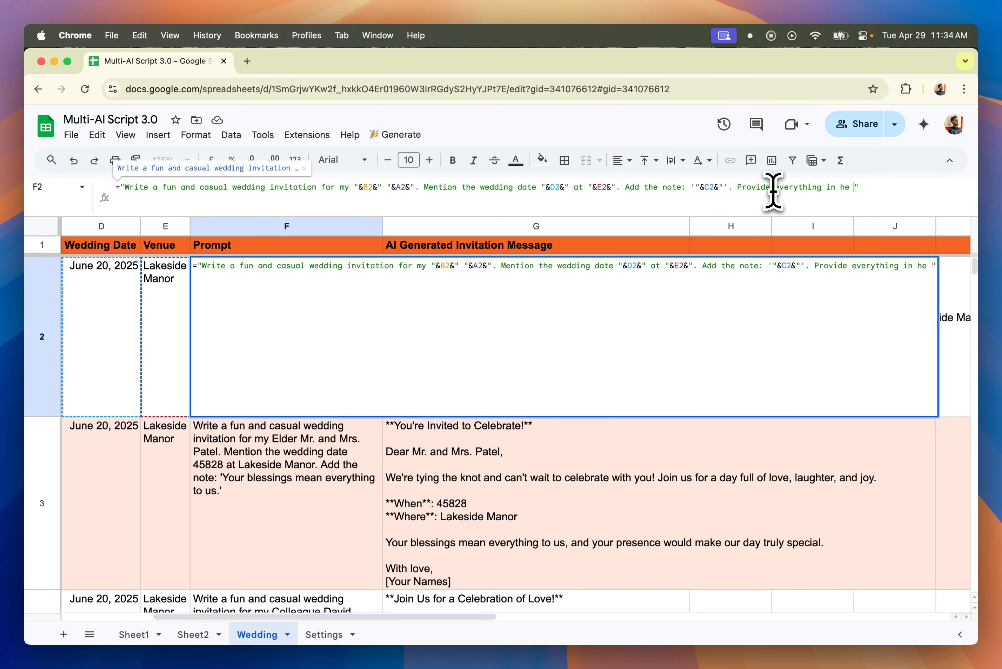
{"action": "type", "text": "ain"}
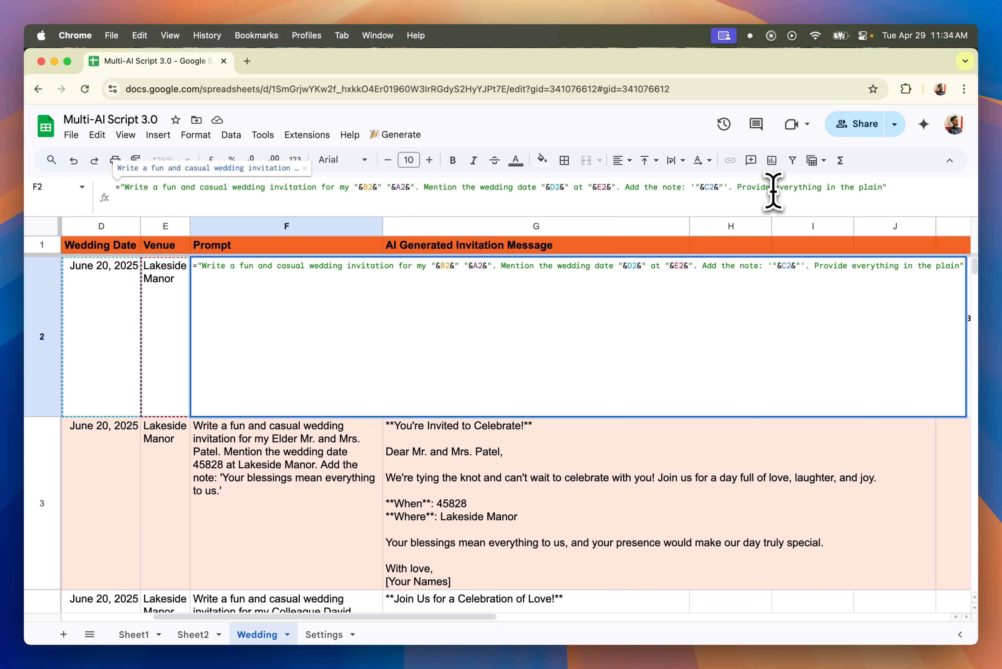
{"action": "type", "text": "text format, do not use Markdown or HTML."}
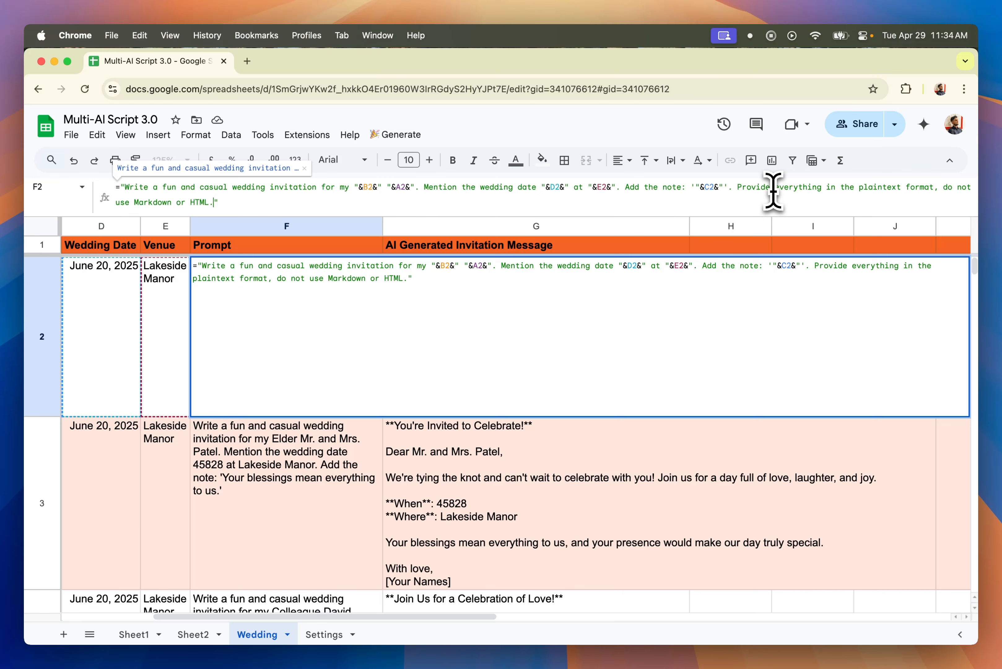
{"action": "key", "text": "Return"}
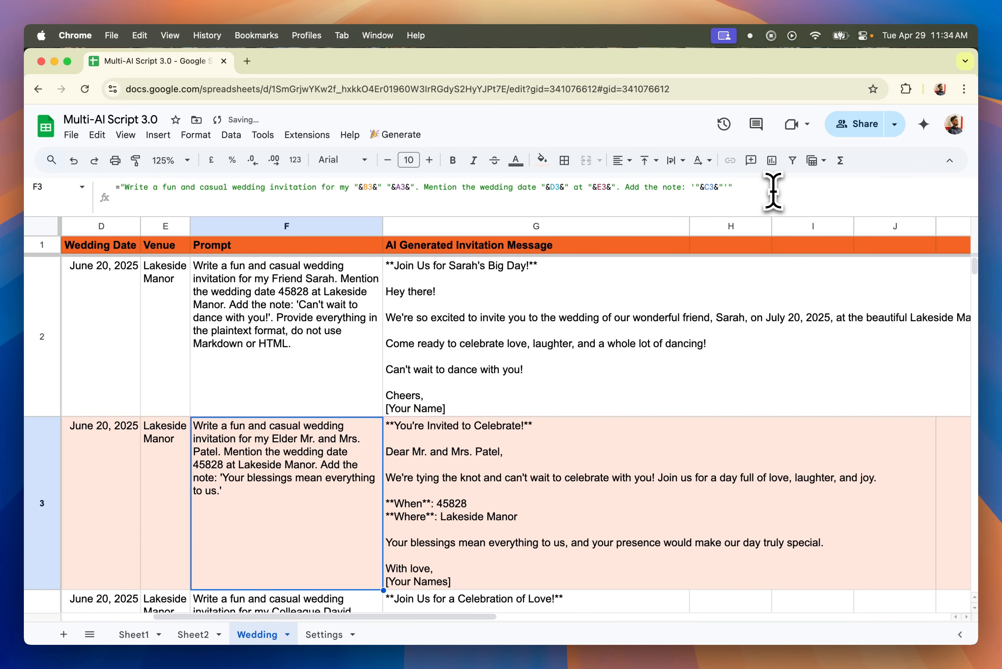
Fill the updated Prompt formula from F2 down through F6 for the remaining guests.
{"action": "key", "text": "Up"}
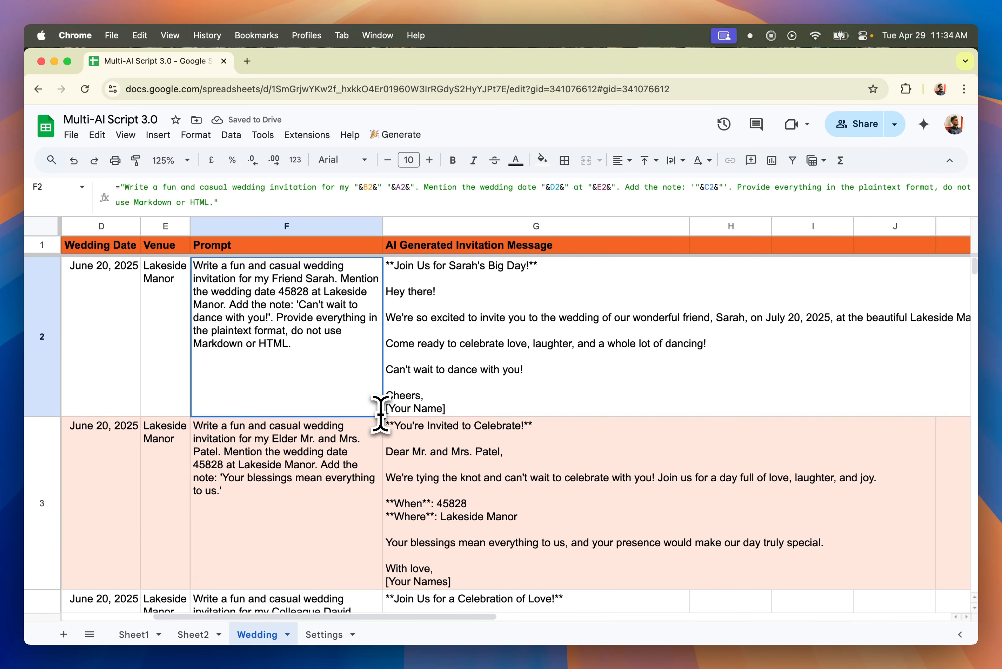
{"action": "left_click_drag", "start_coordinate": [382, 416], "coordinate": [328, 543]}
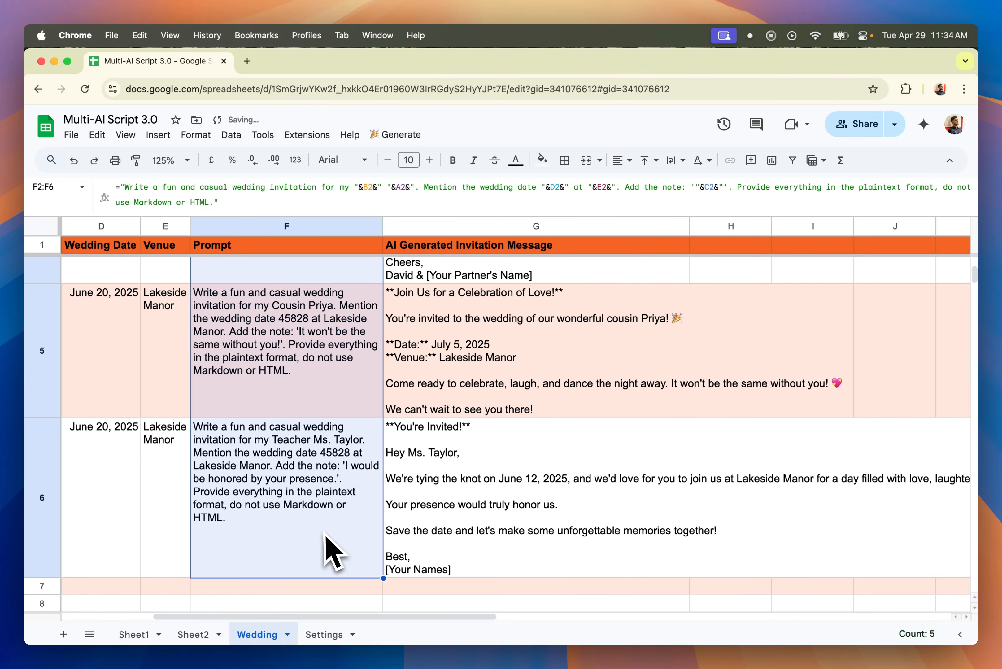
{"action": "left_click", "coordinate": [326, 536]}
{"action": "scroll", "coordinate": [321, 427], "scroll_direction": "up", "scroll_amount": 10}
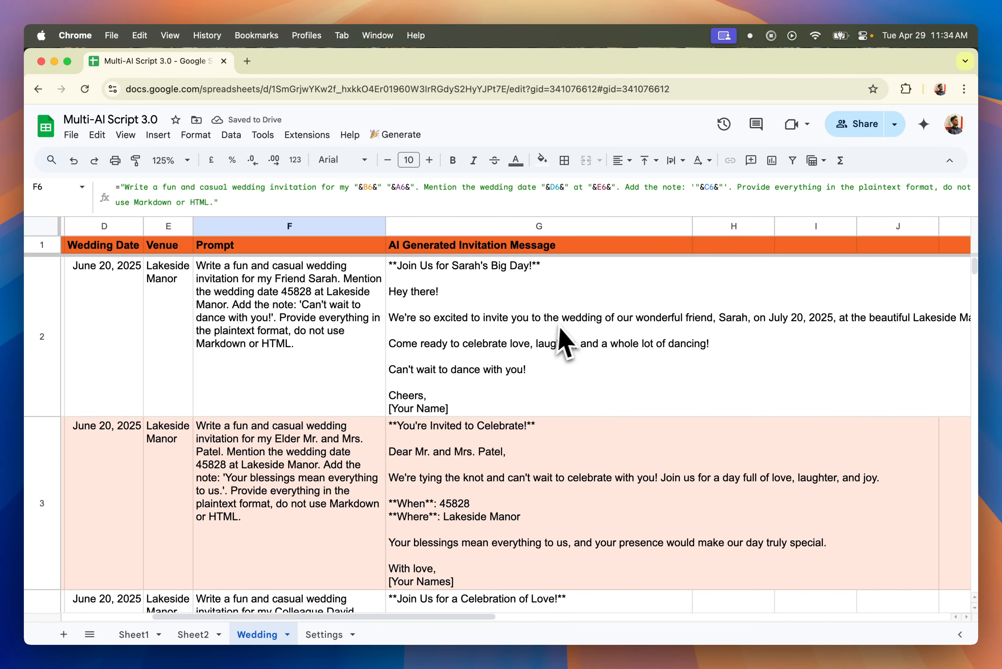
Clear all existing AI Generated Invitation Message results in G2:G6 and return to cell G2.
{"action": "left_click", "coordinate": [564, 341]}
{"action": "key", "text": "ctrl+shift+Down"}
{"action": "key", "text": "Delete"}
{"action": "key", "text": "ctrl+Up"}
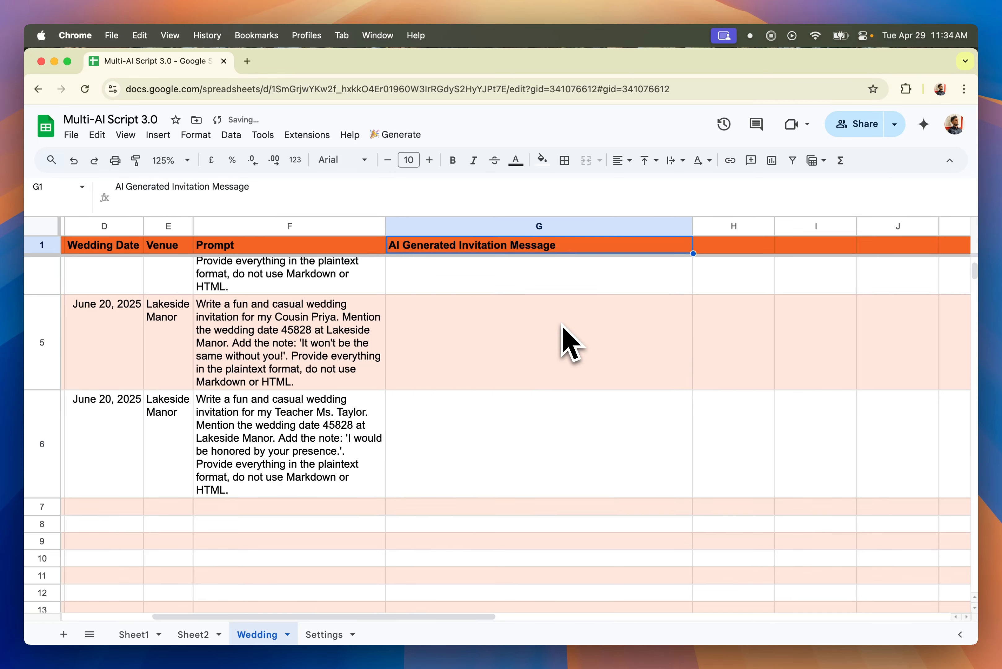
{"action": "key", "text": "Down"}
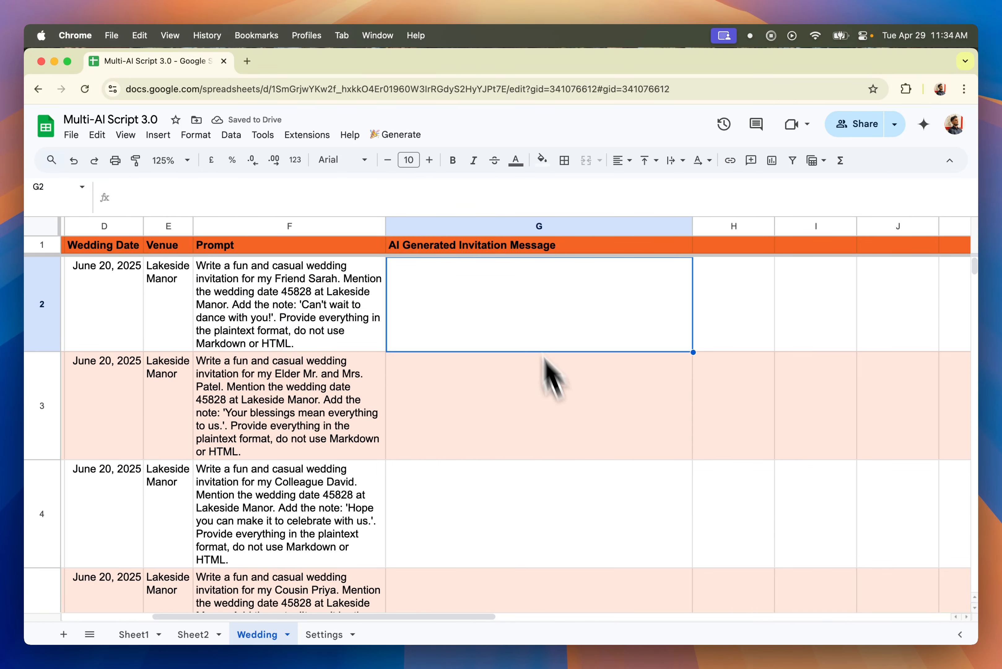
Run Process Sheets again to generate the Wedding invitations from the plaintext prompts.
{"action": "left_click", "coordinate": [399, 135]}
{"action": "left_click", "coordinate": [411, 157]}
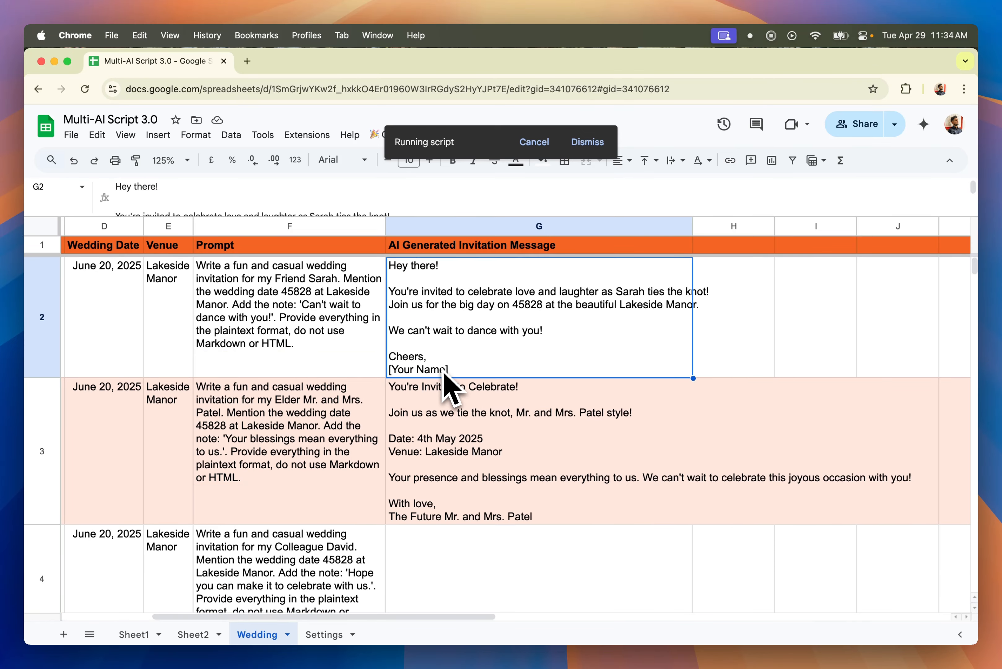
{"action": "scroll", "coordinate": [443, 372], "scroll_direction": "down", "scroll_amount": 3}
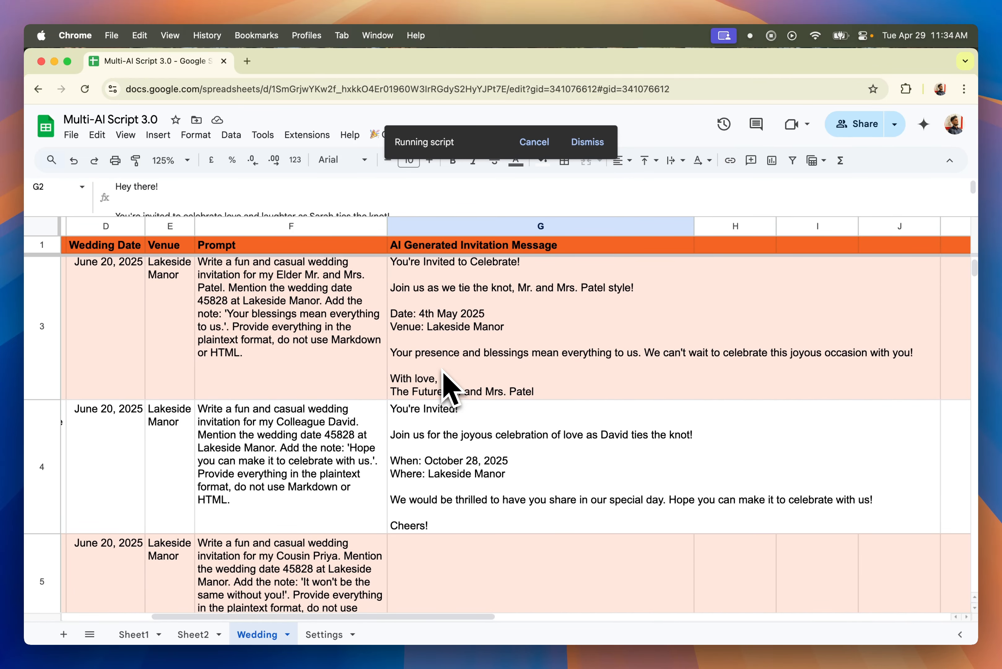
{"action": "scroll", "coordinate": [447, 383], "scroll_direction": "up", "scroll_amount": 3}
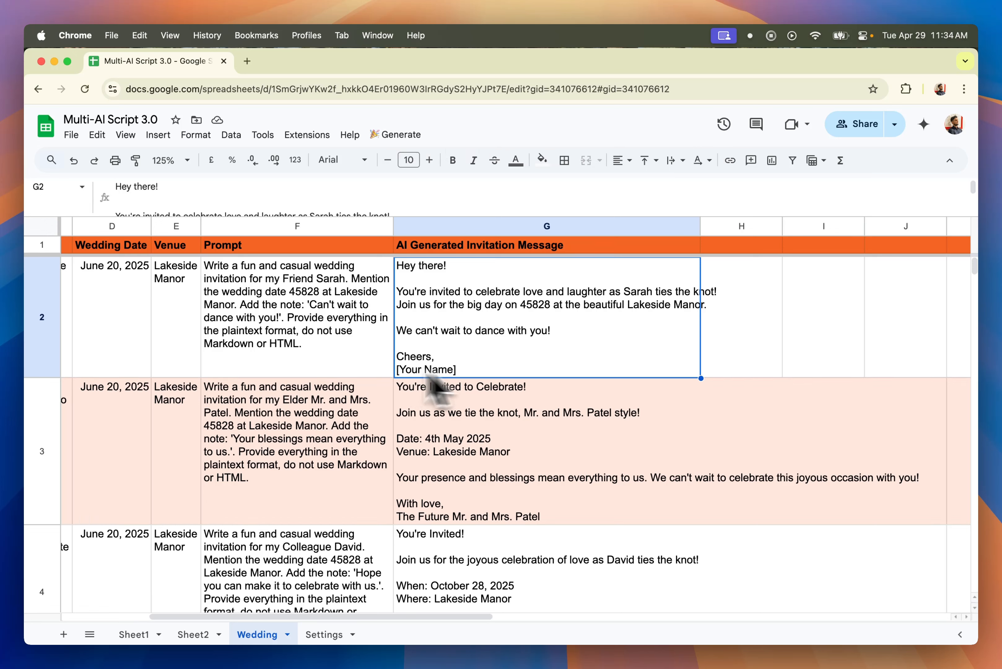
Examine each guest's regenerated invitation message against its prompt, checking the formatting down to row 6.
{"action": "left_click", "coordinate": [336, 371]}
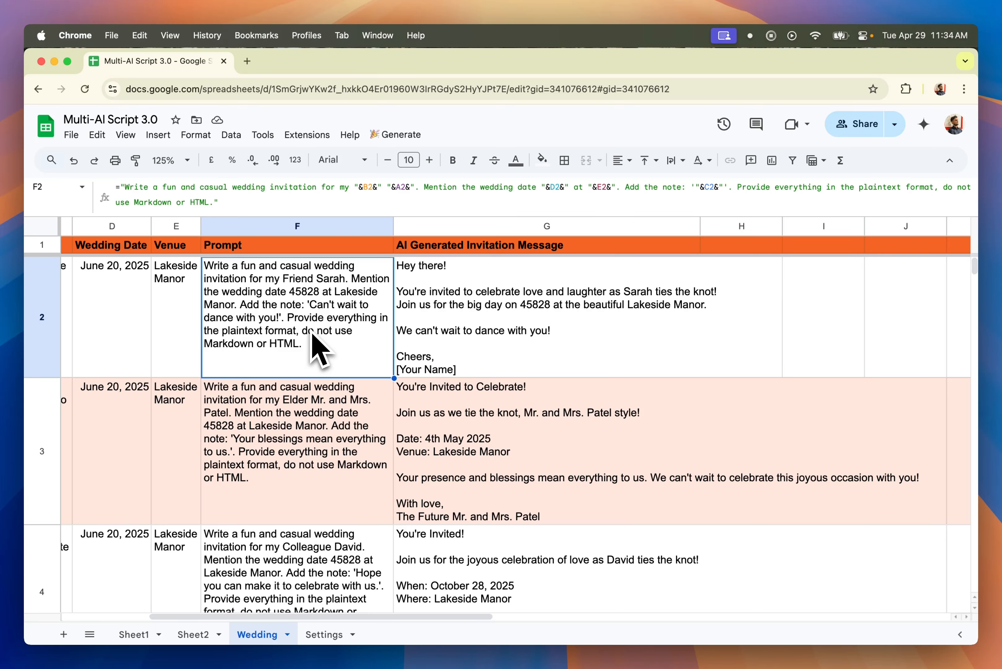
{"action": "left_click", "coordinate": [497, 343]}
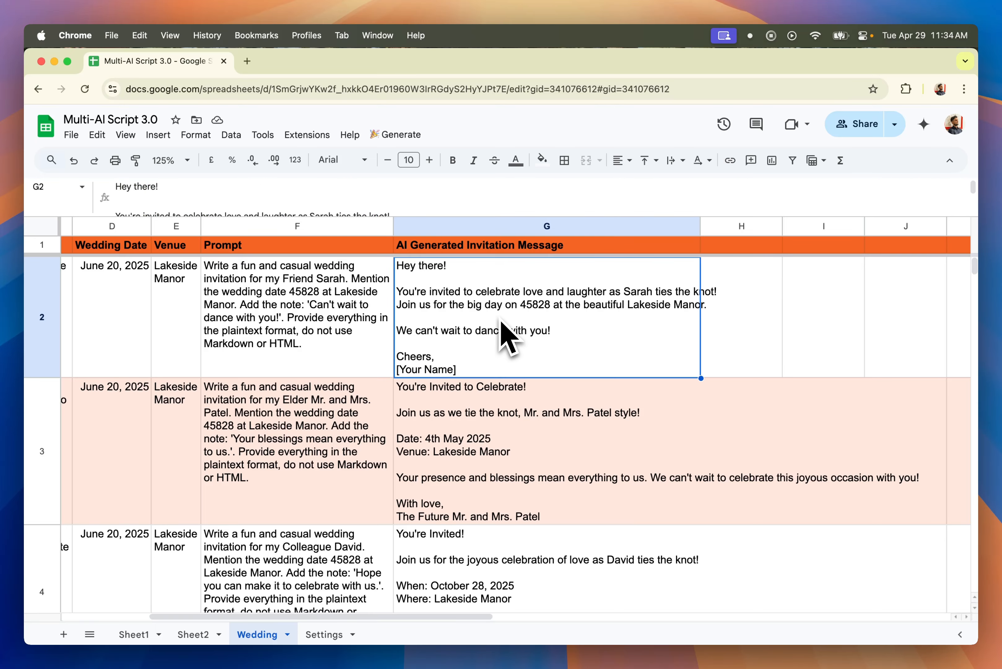
{"action": "scroll", "coordinate": [509, 338], "scroll_direction": "down", "scroll_amount": 5}
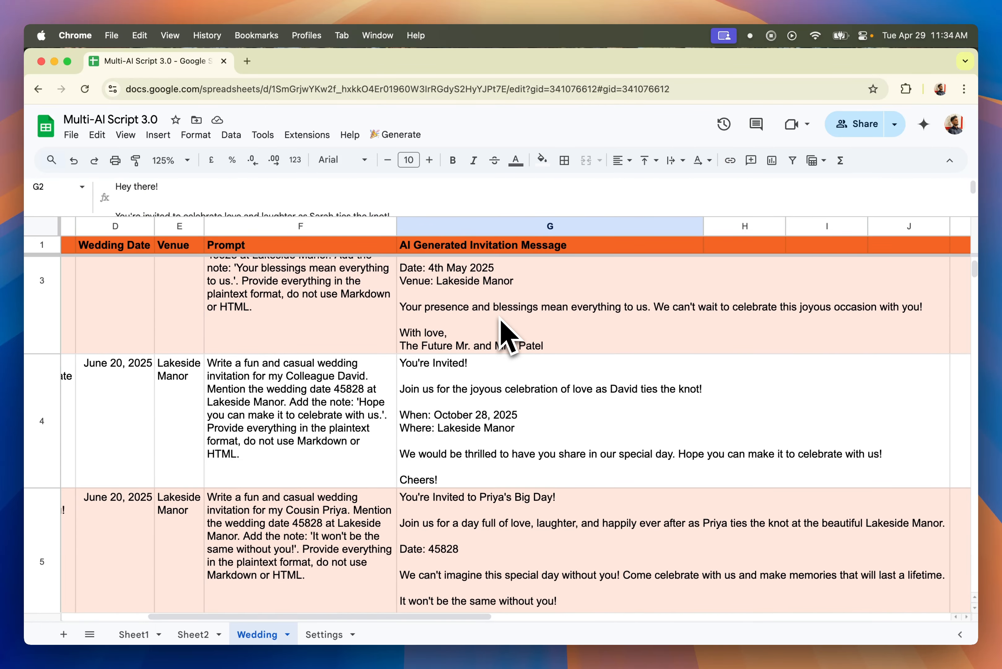
{"action": "scroll", "coordinate": [509, 339], "scroll_direction": "down", "scroll_amount": 10}
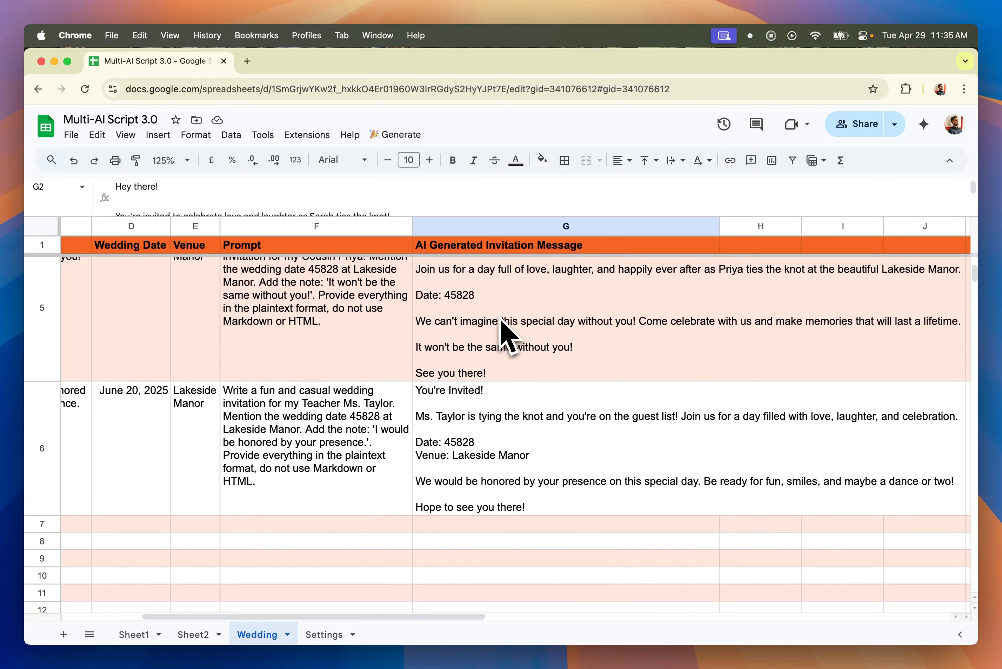
{"action": "scroll", "coordinate": [519, 536], "scroll_direction": "up", "scroll_amount": 10}
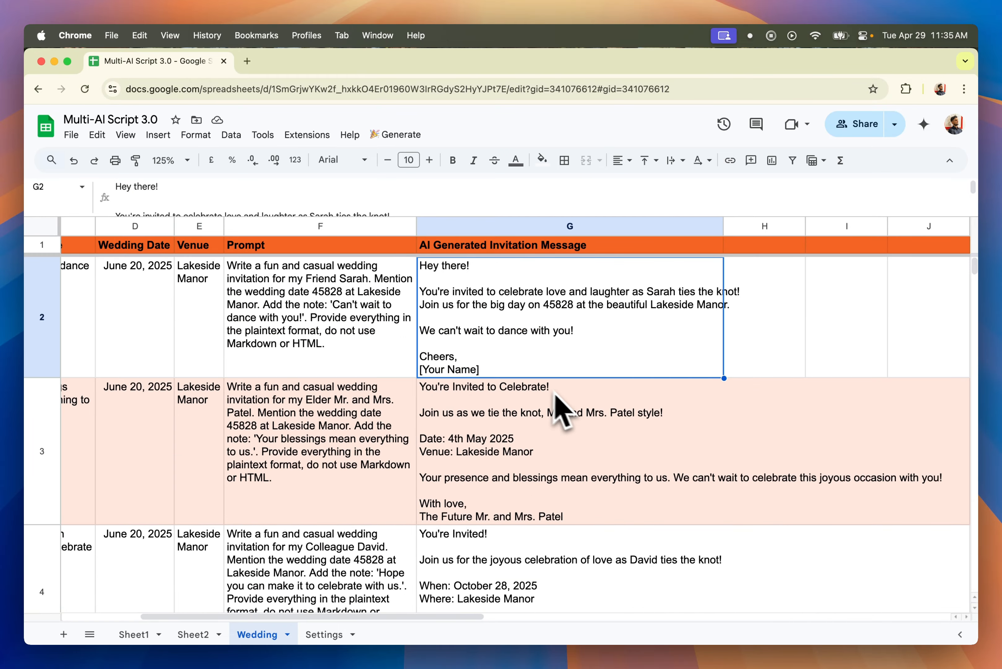
{"action": "scroll", "coordinate": [500, 465], "scroll_direction": "down", "scroll_amount": 10}
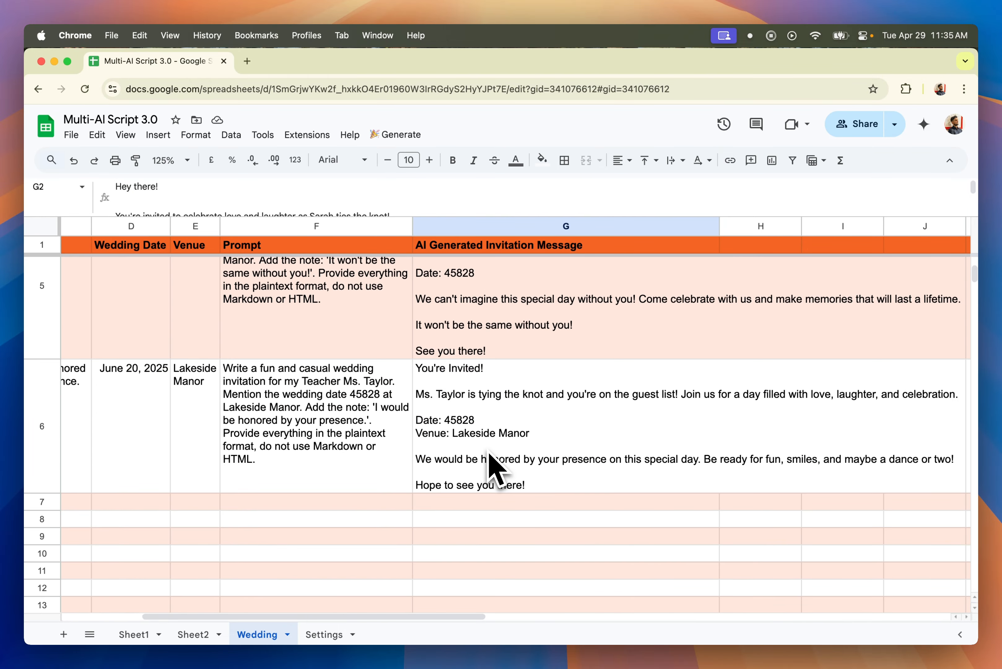
{"action": "scroll", "coordinate": [497, 469], "scroll_direction": "up", "scroll_amount": 10}
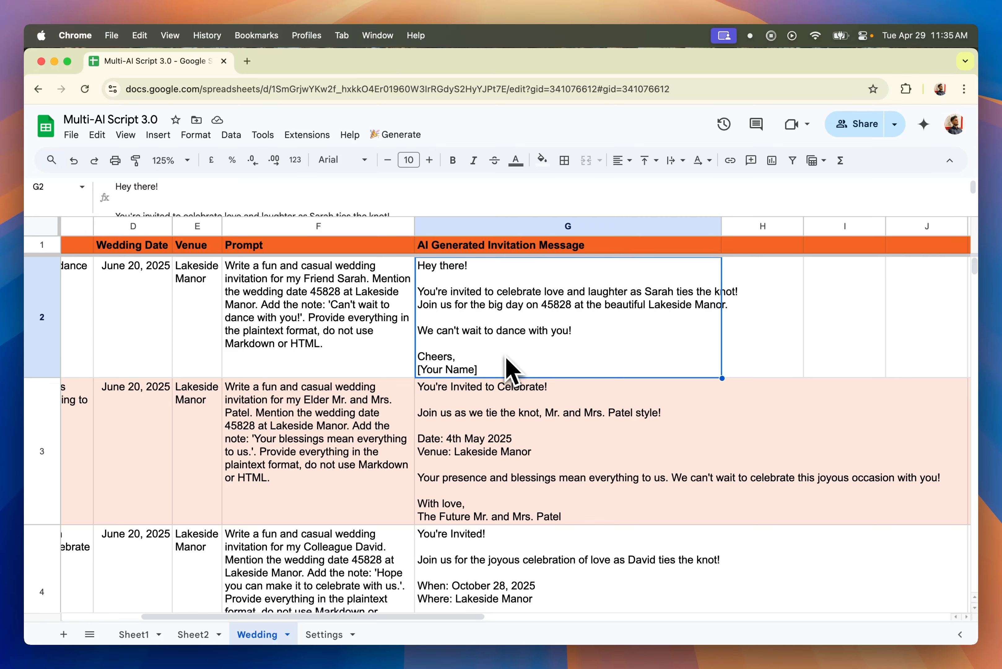
{"action": "scroll", "coordinate": [507, 364], "scroll_direction": "down", "scroll_amount": 5}
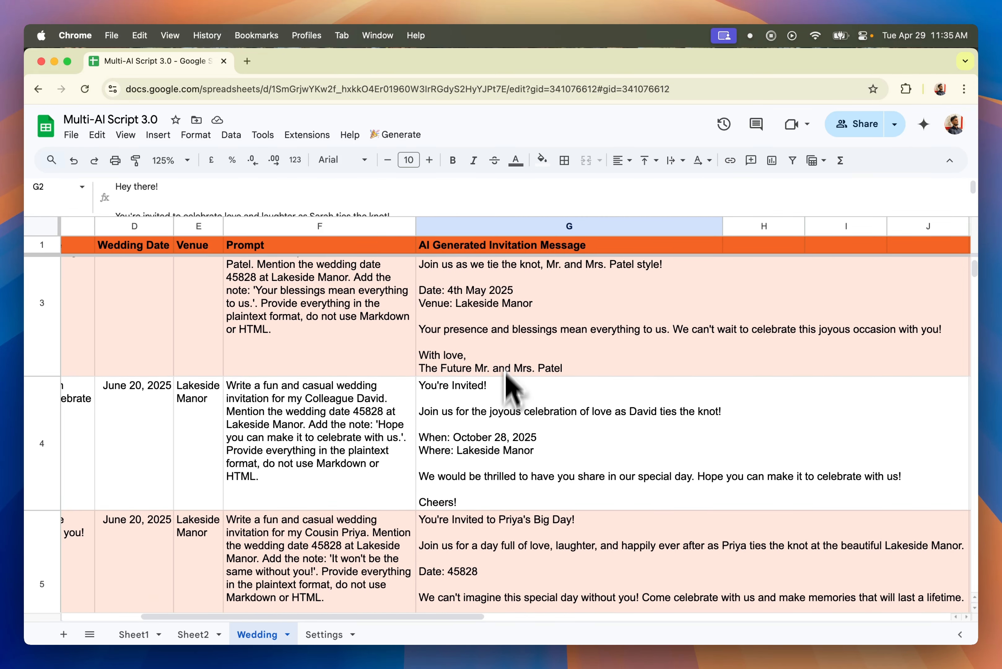
Compare the prompts in F4 and F3 of the Wedding sheet with the generated invitation message in G4.
{"action": "left_click", "coordinate": [320, 433]}
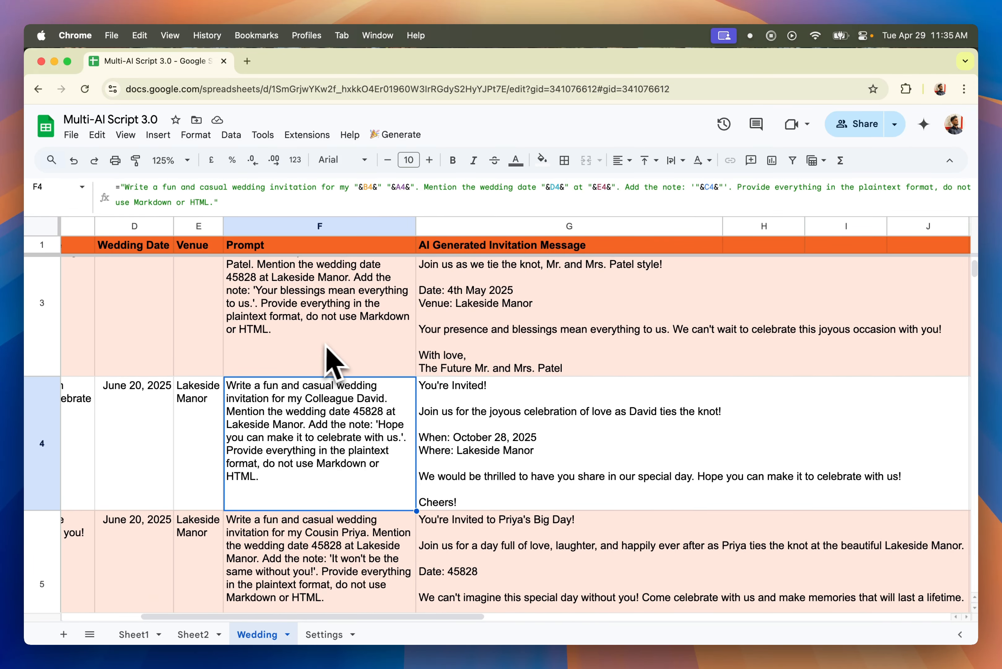
{"action": "left_click", "coordinate": [341, 299]}
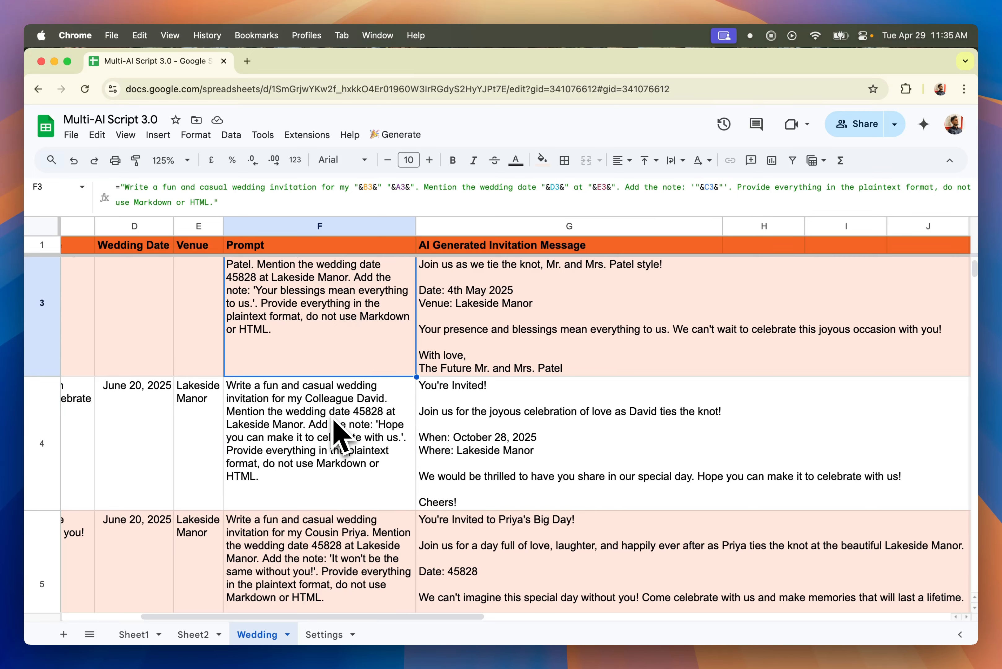
{"action": "left_click", "coordinate": [466, 444]}
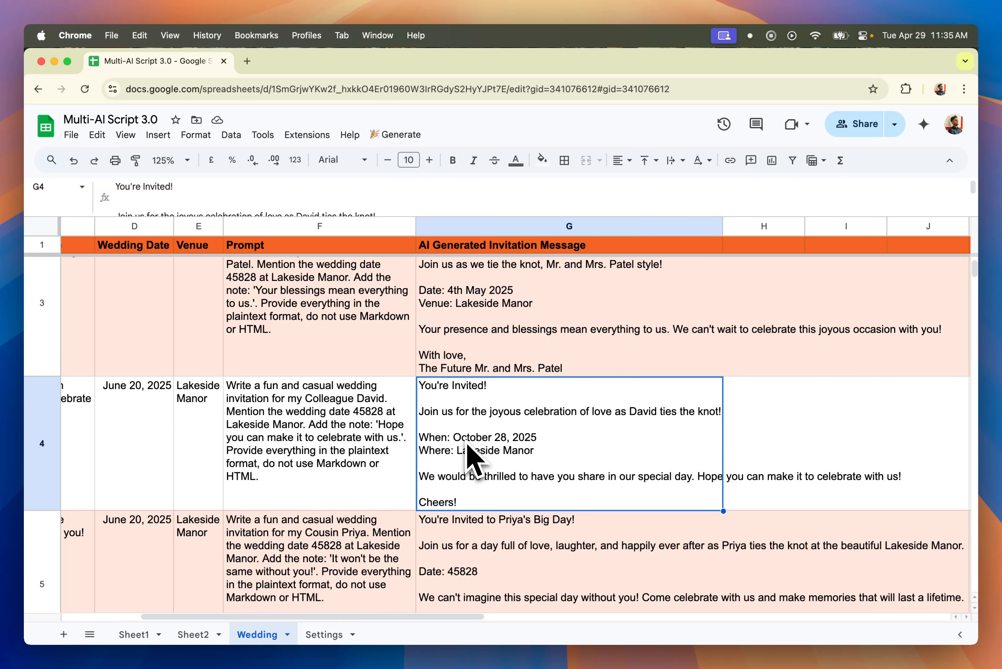
{"action": "scroll", "coordinate": [531, 474], "scroll_direction": "up", "scroll_amount": 3}
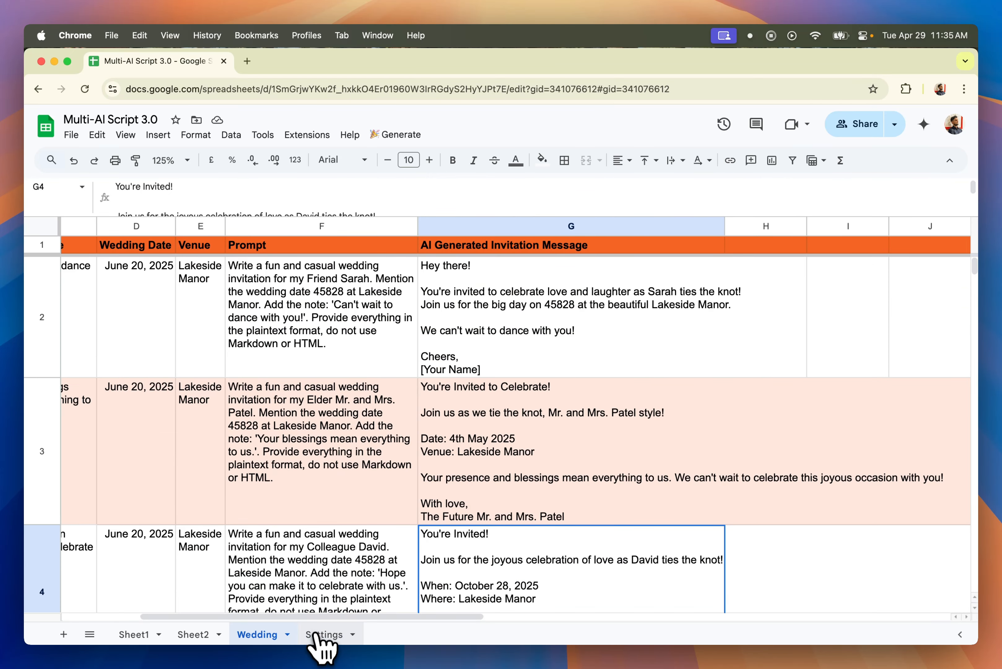
Visit the Settings sheet briefly, and review the terms, prompts and outputs on Sheet1 from row 2.
{"action": "left_click", "coordinate": [321, 634]}
{"action": "left_click", "coordinate": [137, 635]}
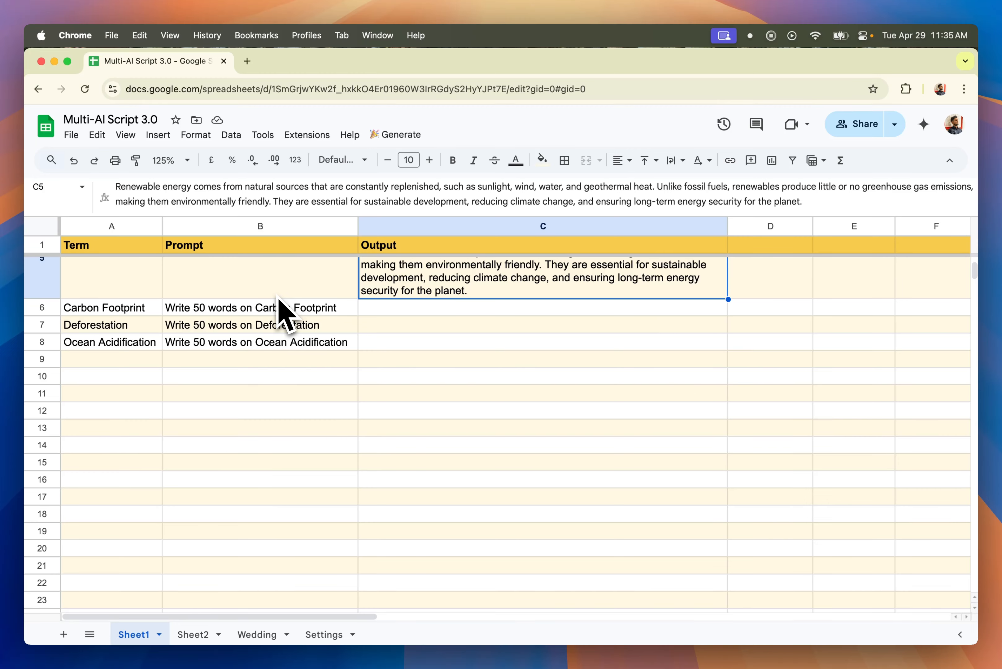
{"action": "scroll", "coordinate": [321, 370], "scroll_direction": "up", "scroll_amount": 5}
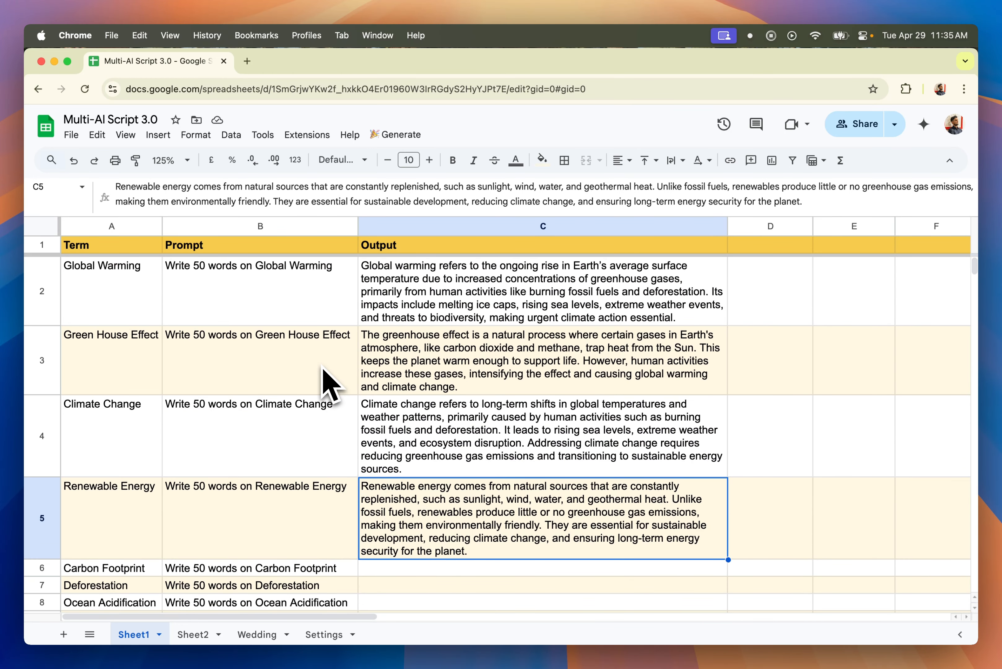